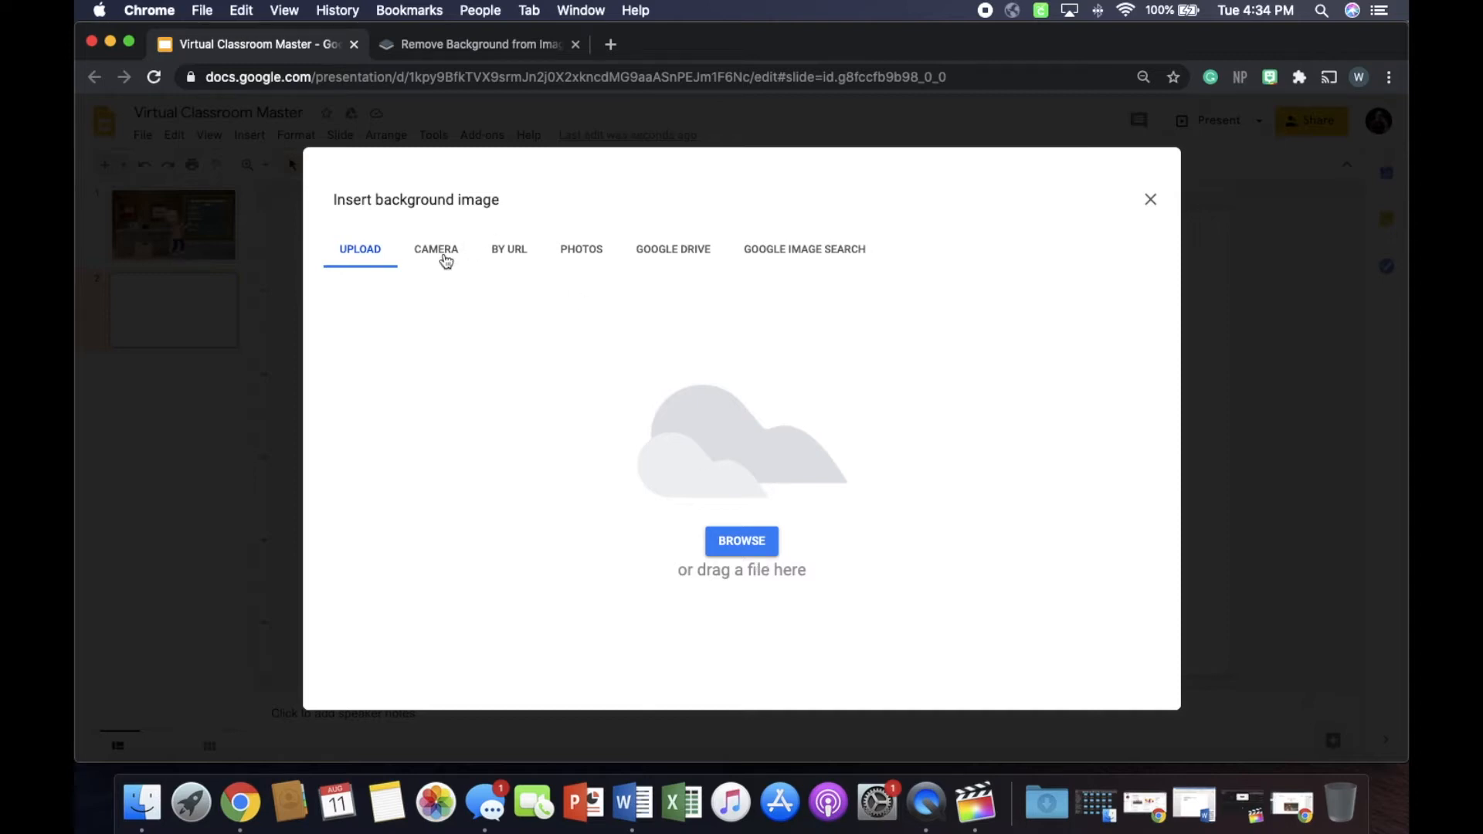
Search Google Images for "floor and wall background" as the source of the slide's background picture.
click(805, 256)
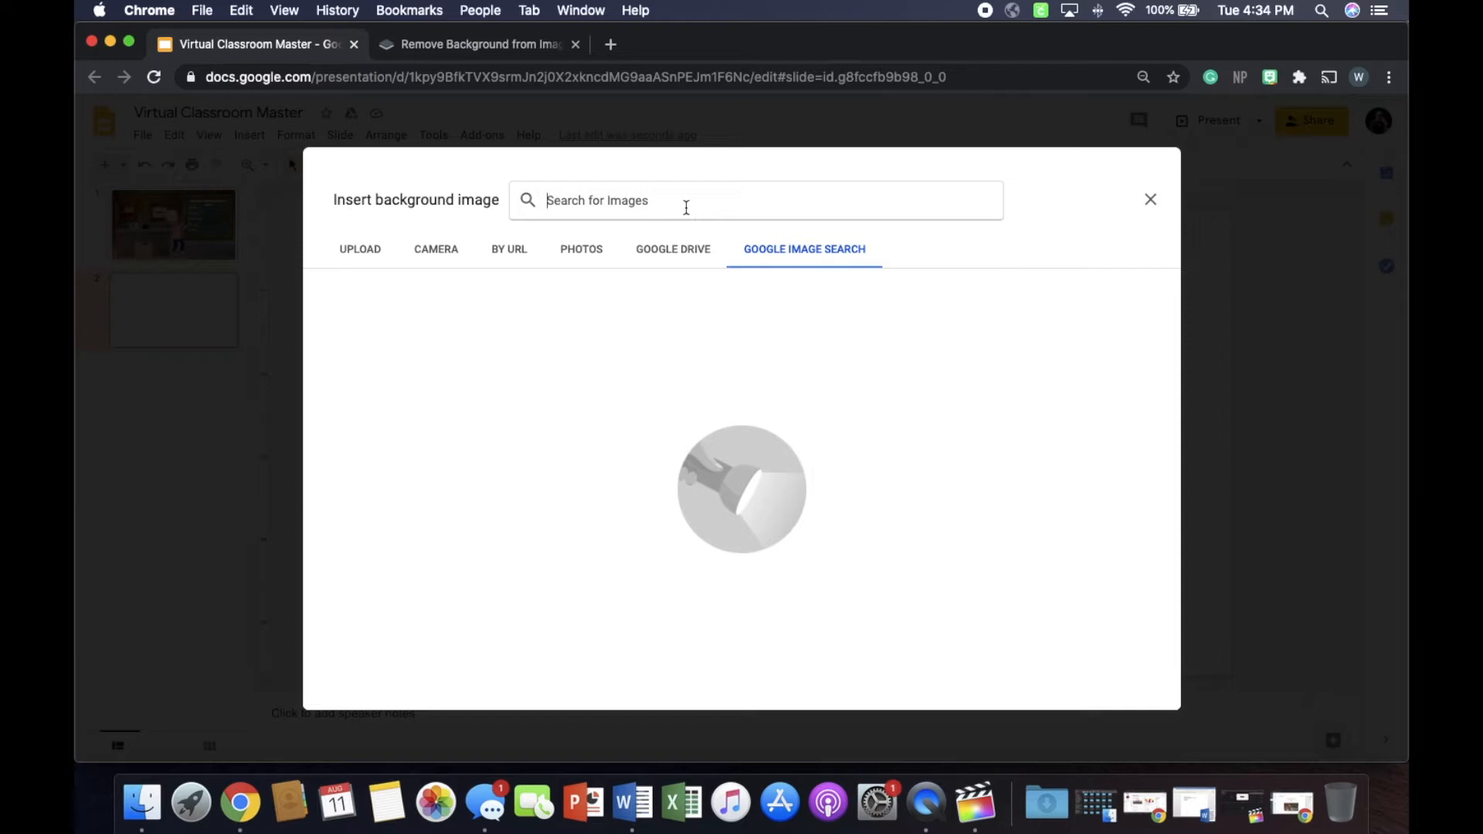
text(floor and)
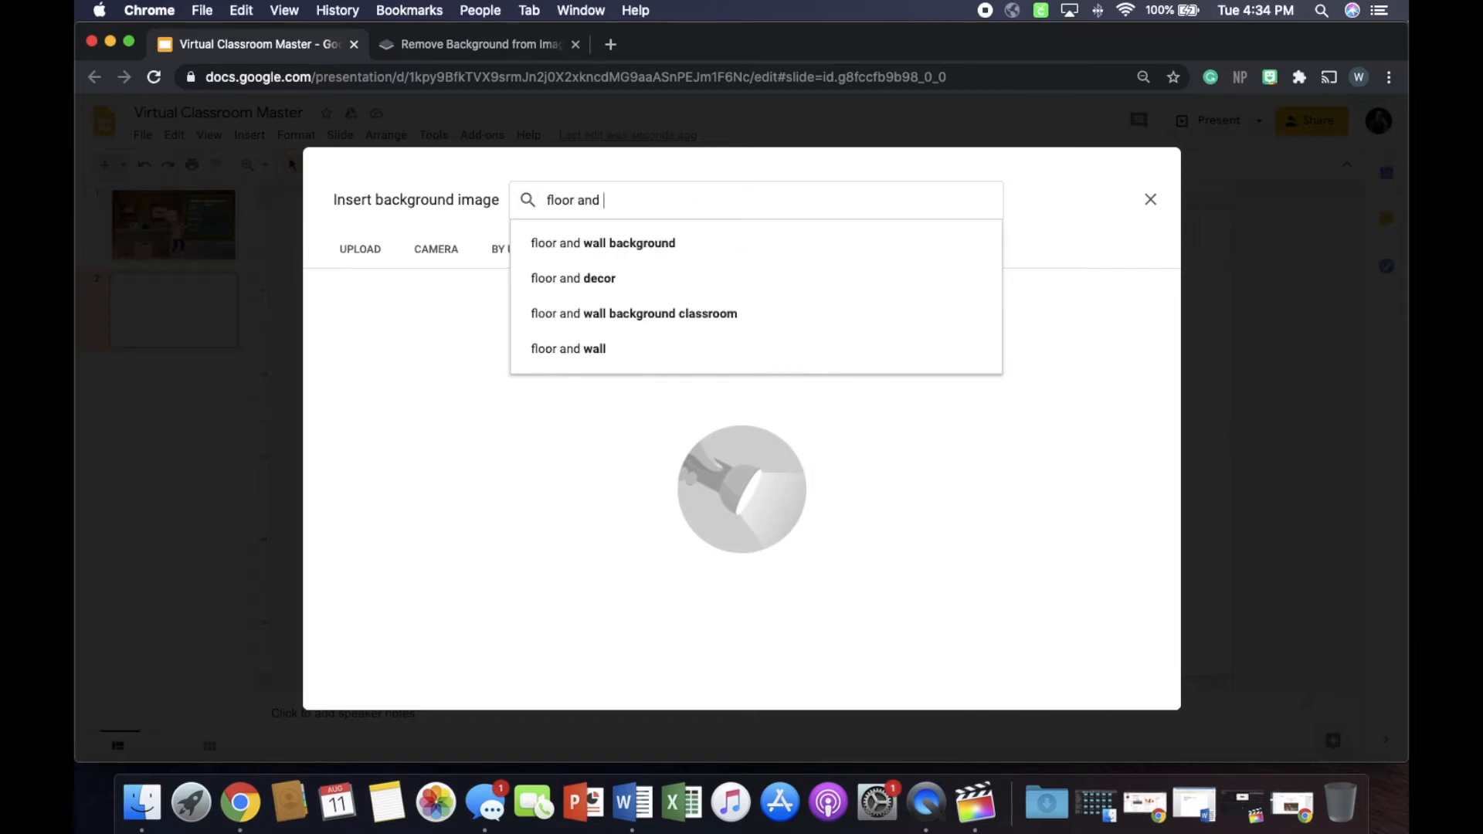
click(648, 249)
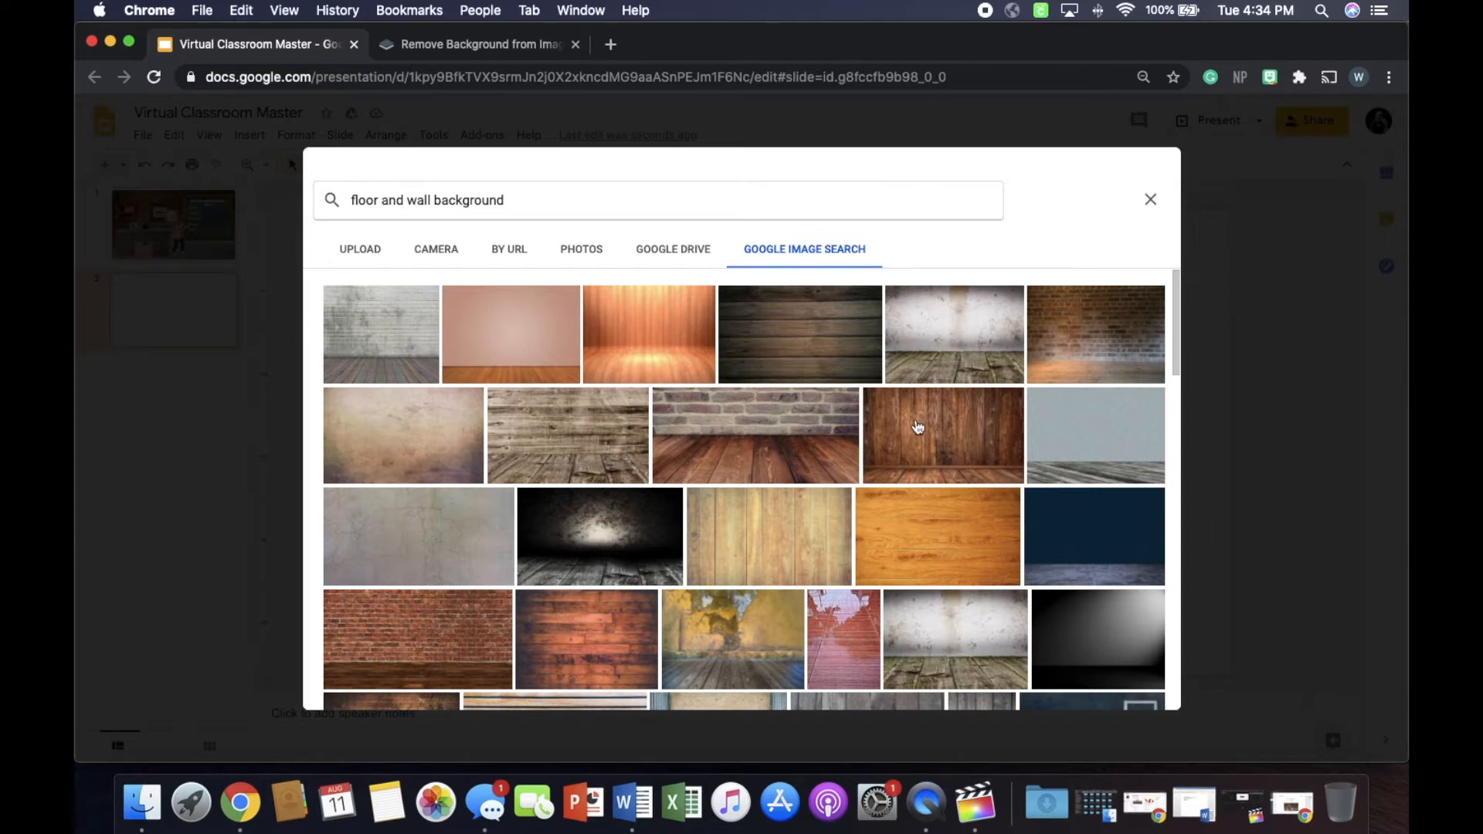
Set the image of a red brick wall with a dark wooden floor as the background of slide 2.
scroll(927, 421, down, 1)
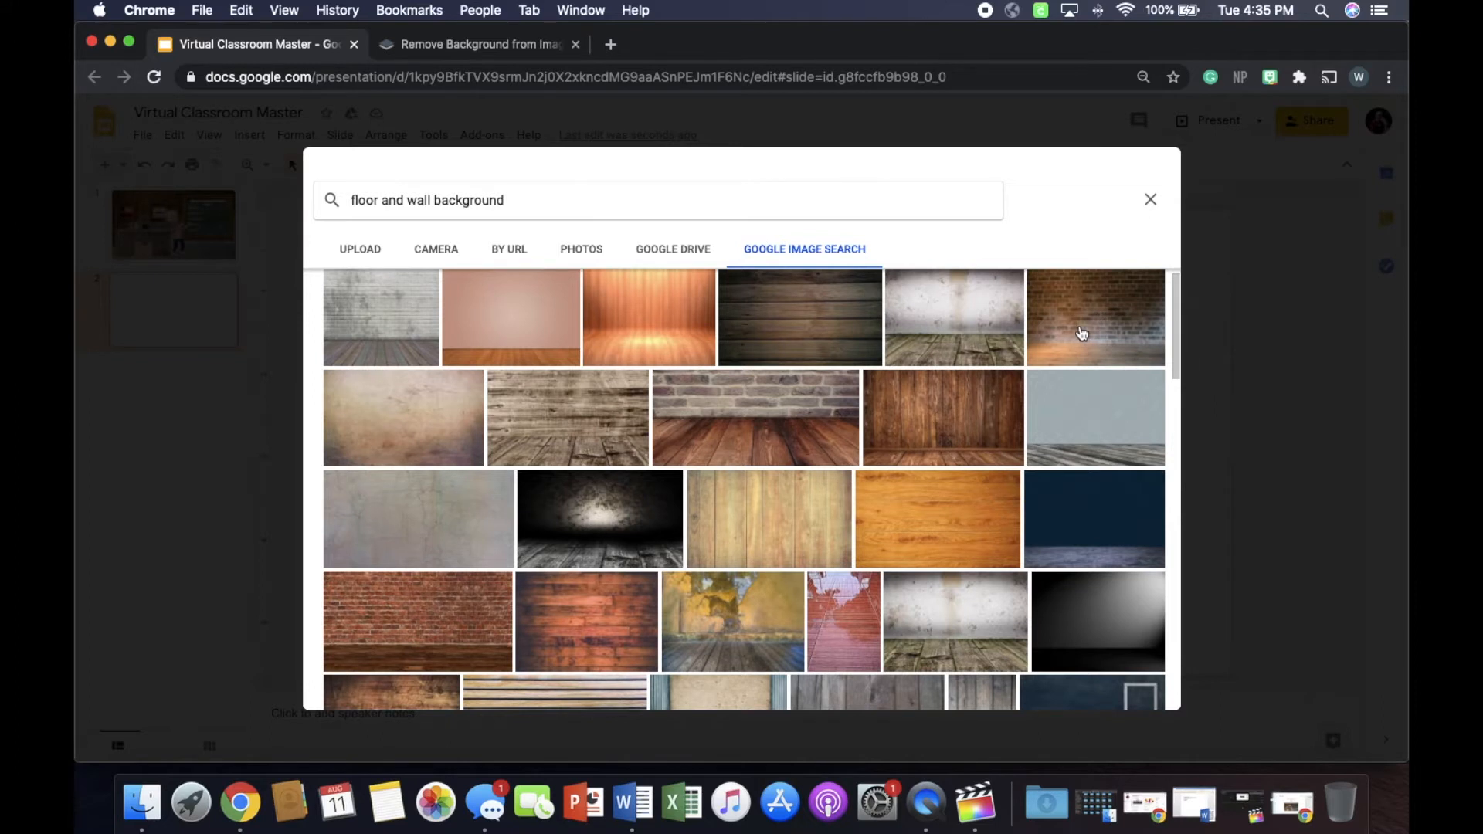
scroll(848, 441, down, 5)
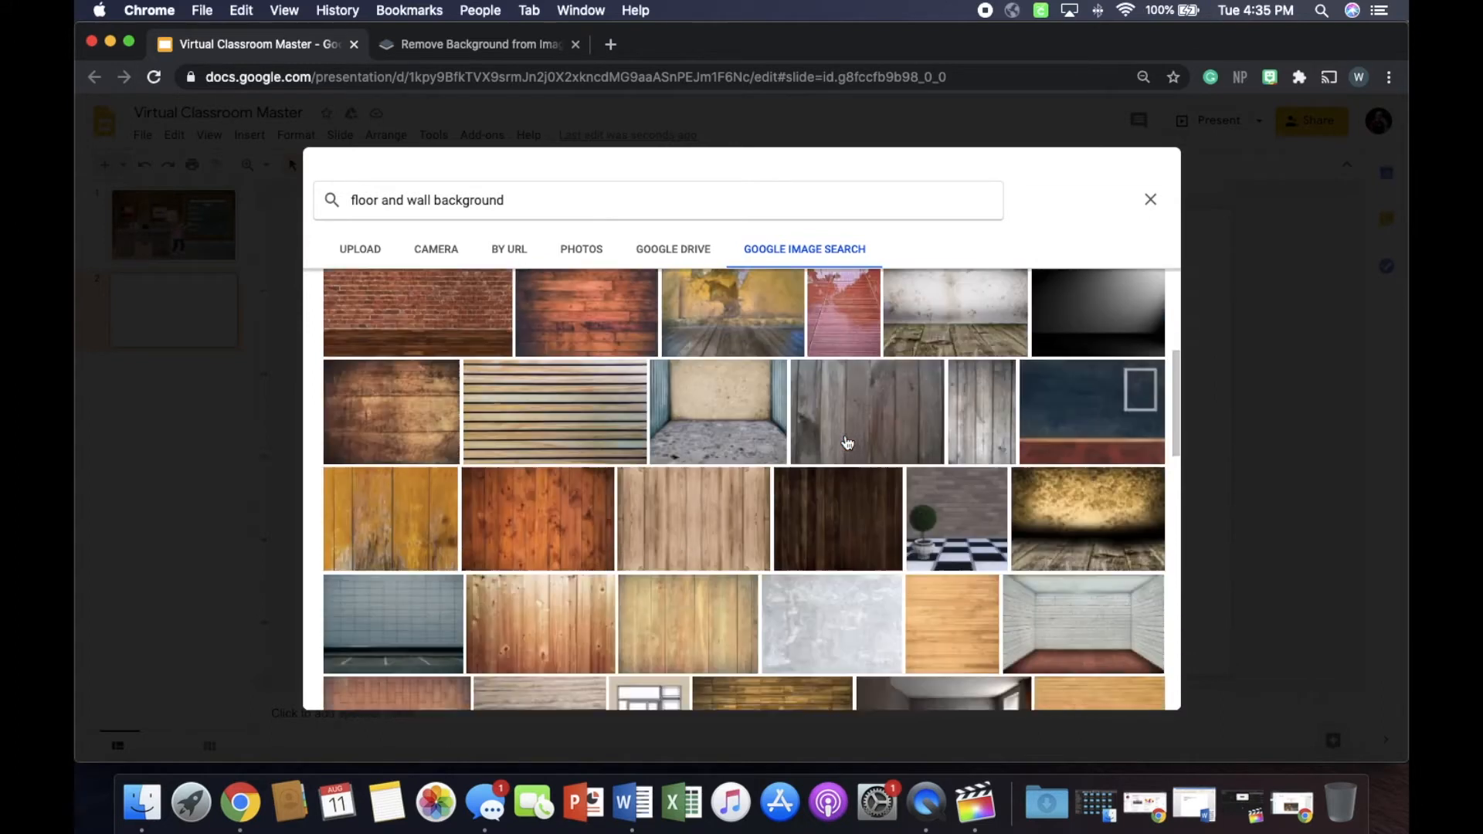
scroll(847, 441, down, 3)
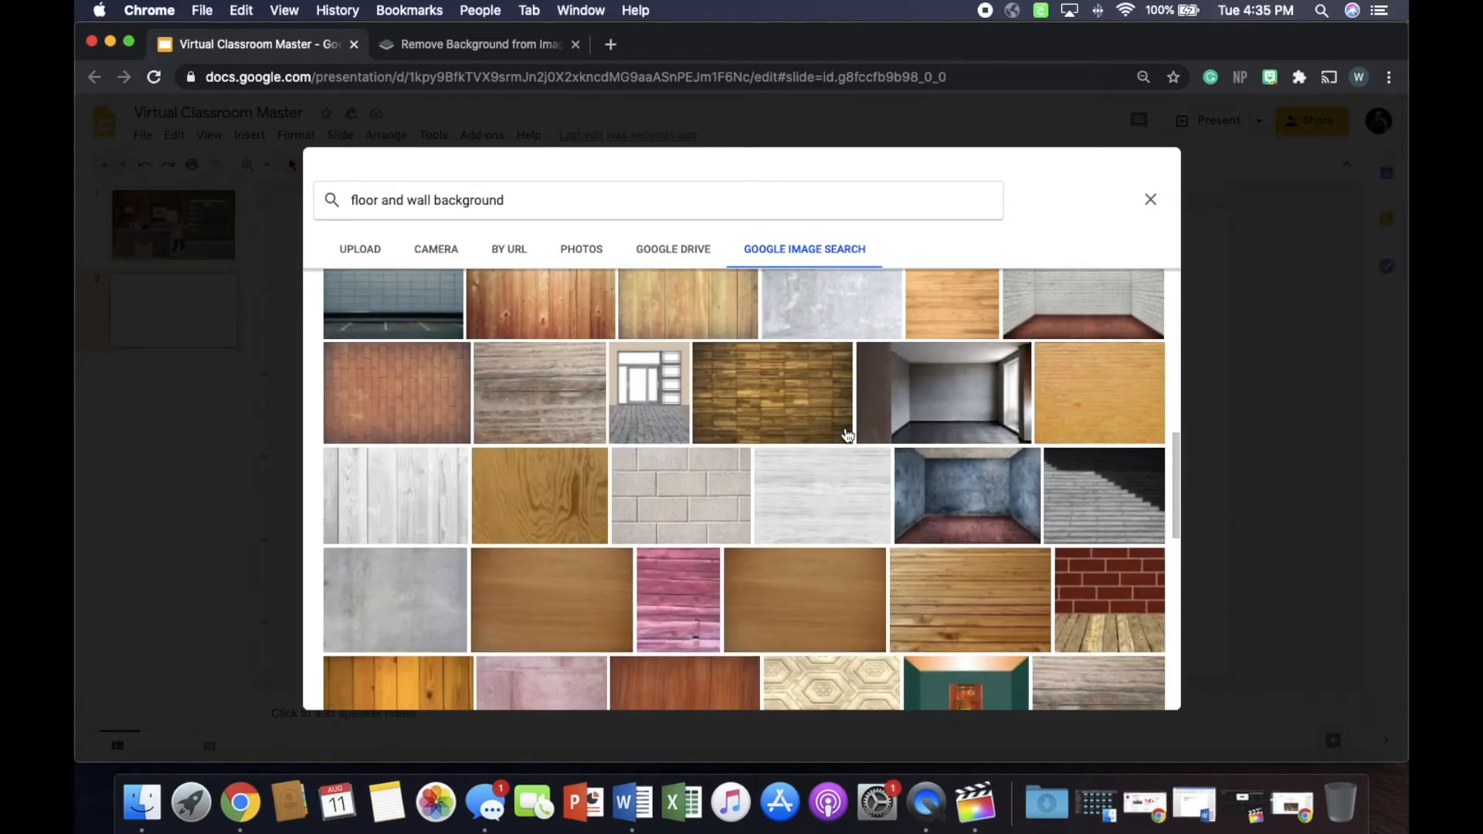
scroll(848, 435, down, 4)
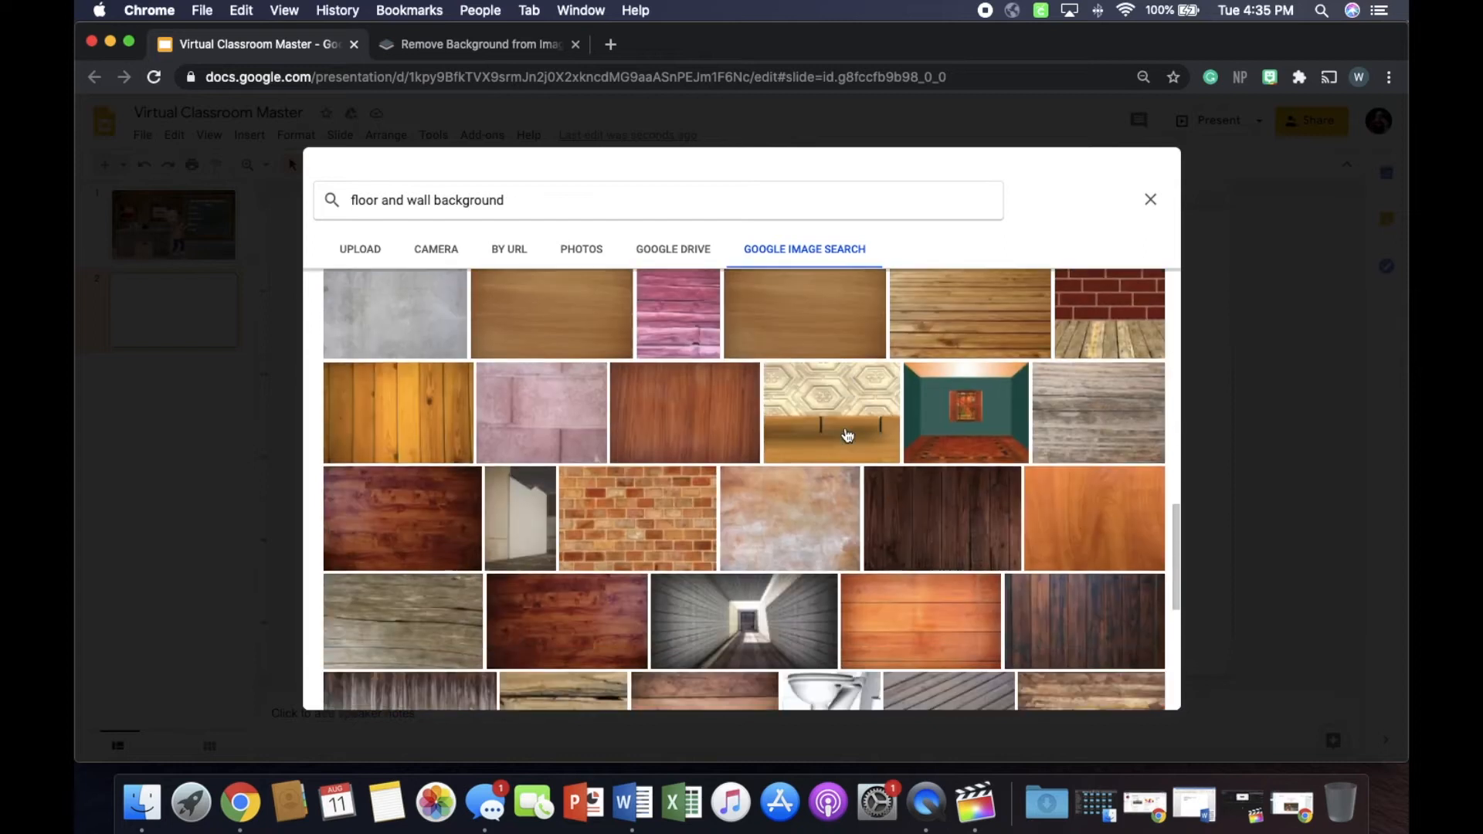
scroll(847, 435, down, 2)
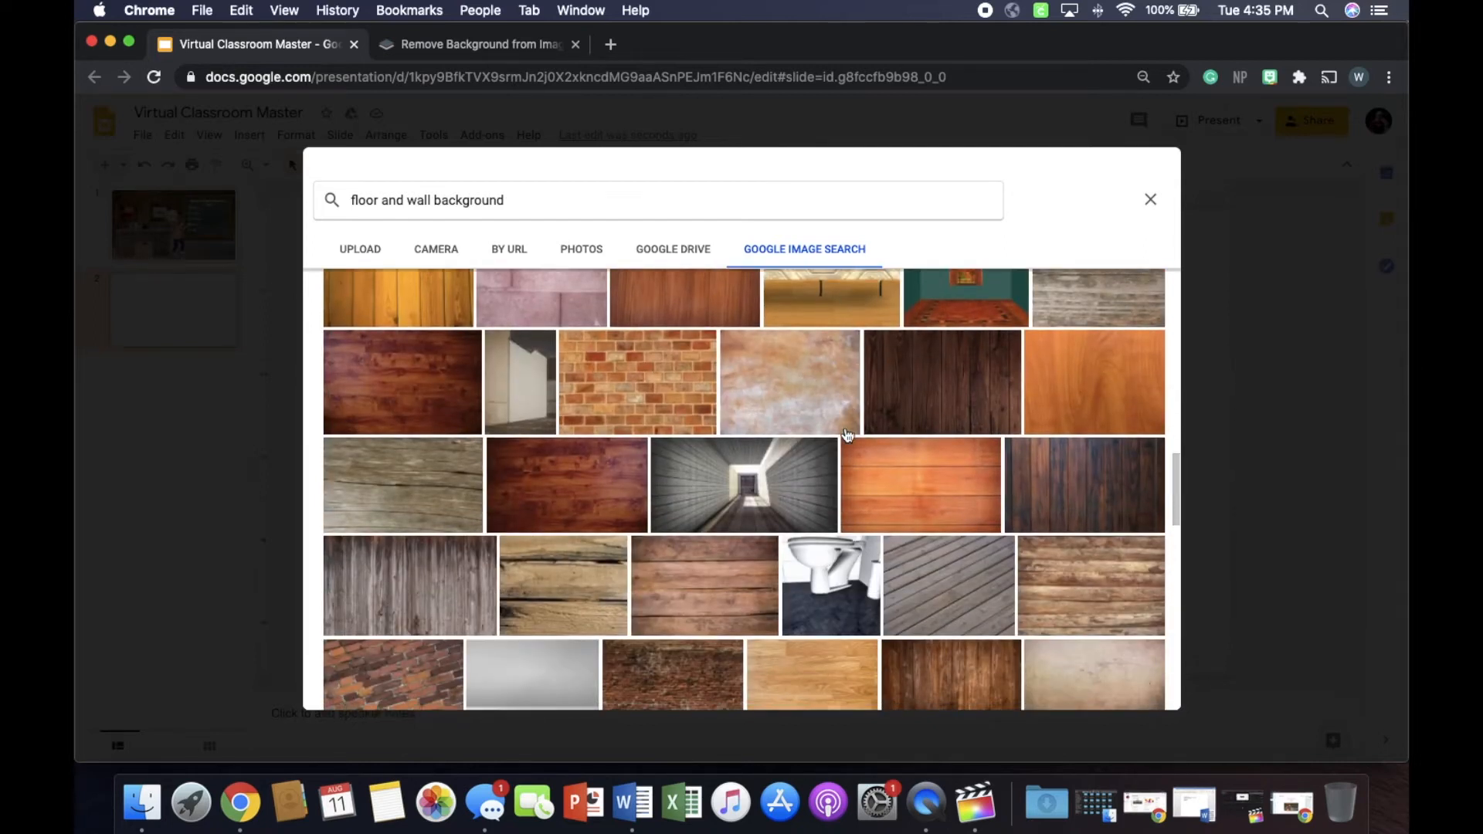
scroll(848, 434, down, 5)
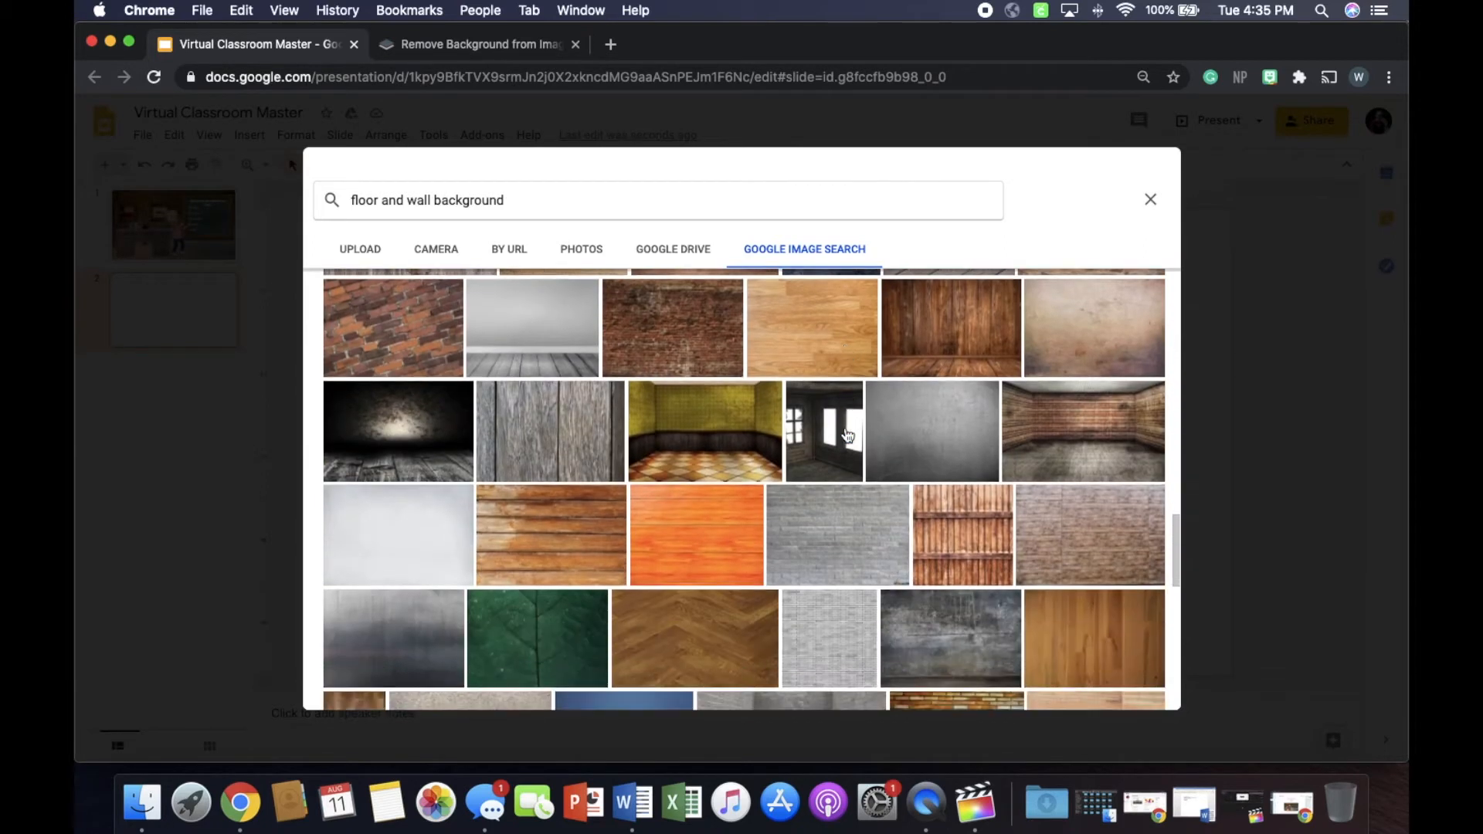
scroll(847, 435, down, 4)
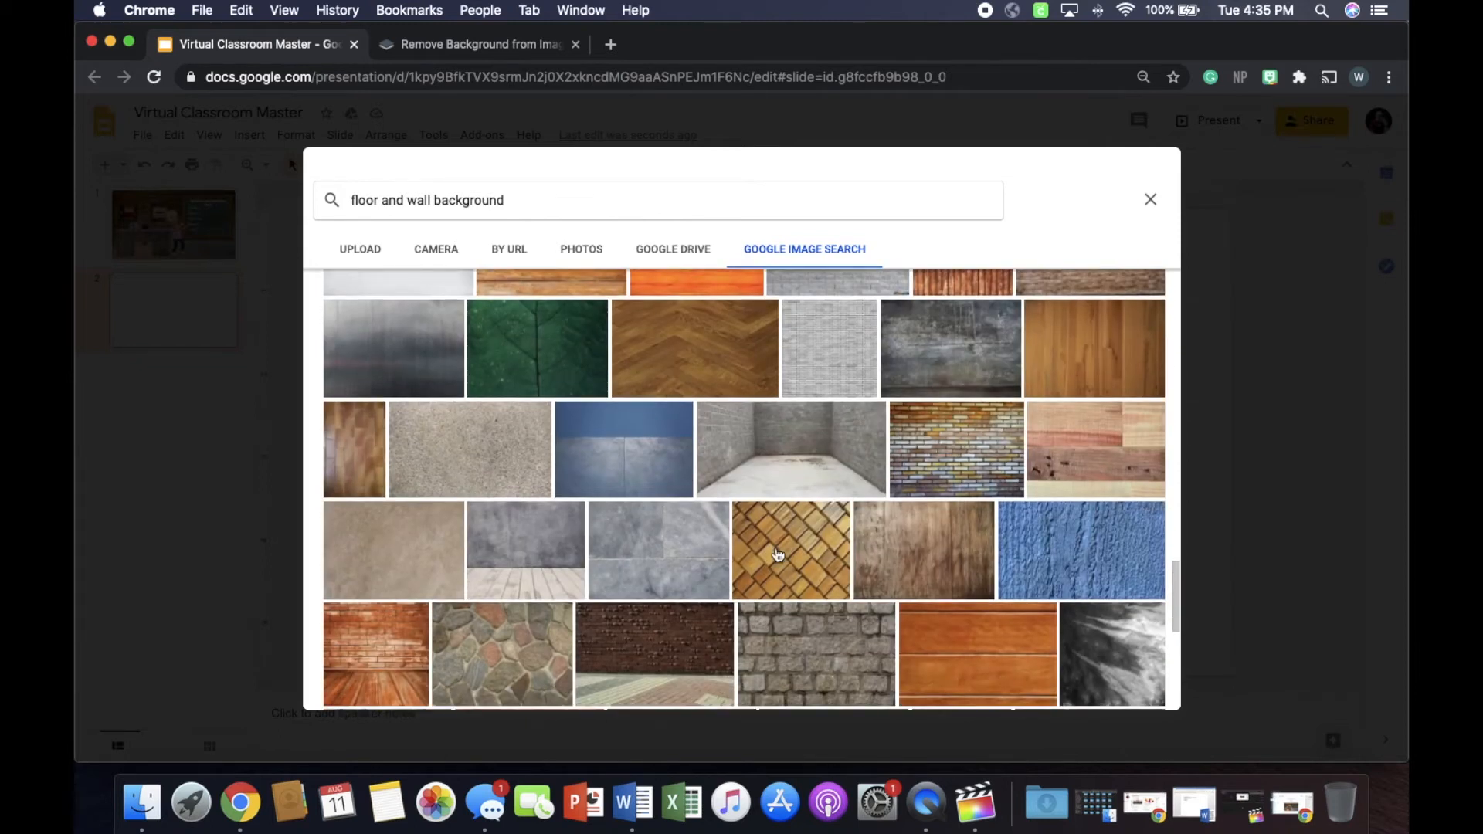
scroll(778, 554, down, 6)
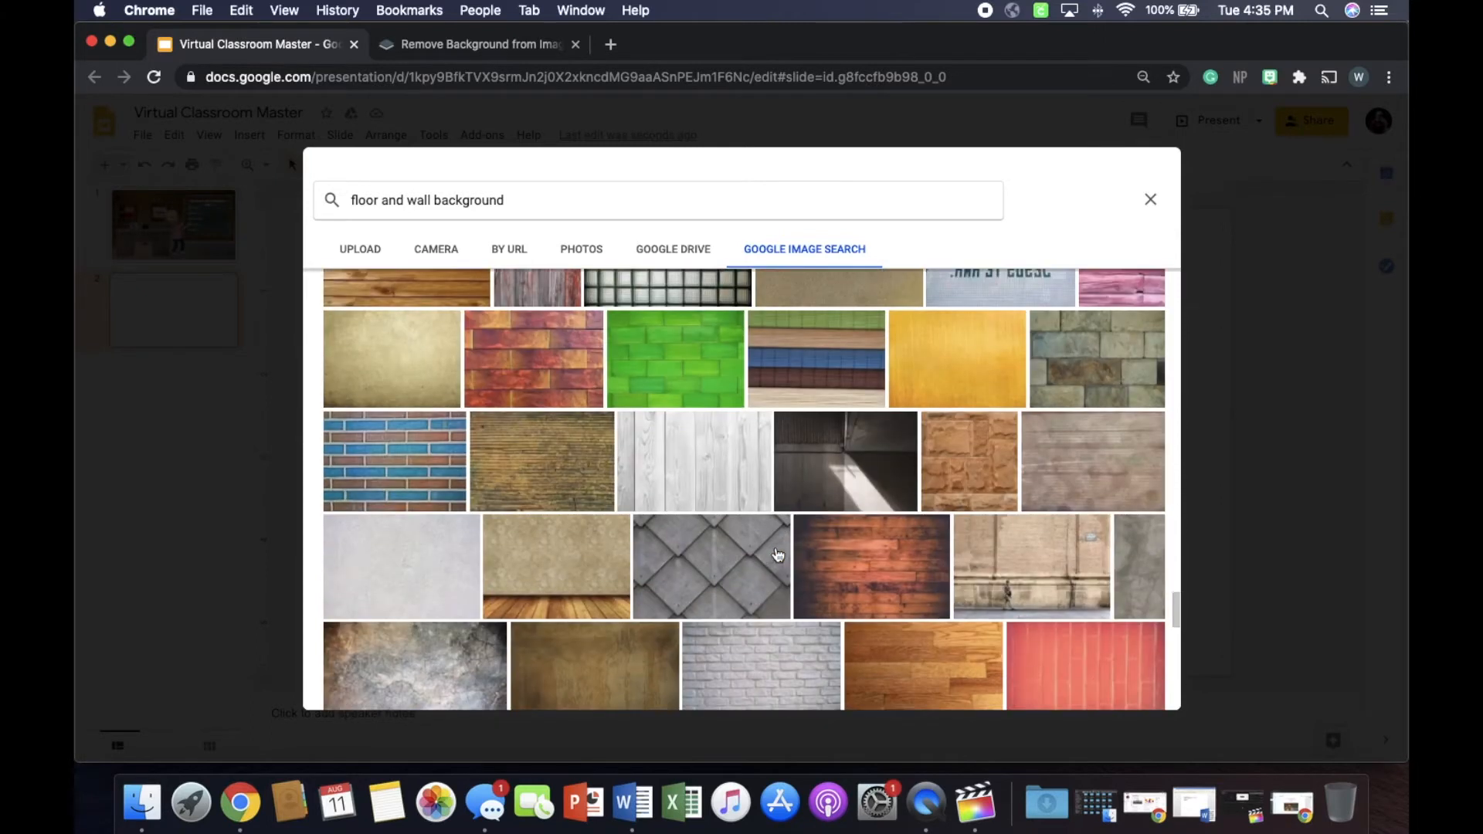
scroll(777, 555, down, 2)
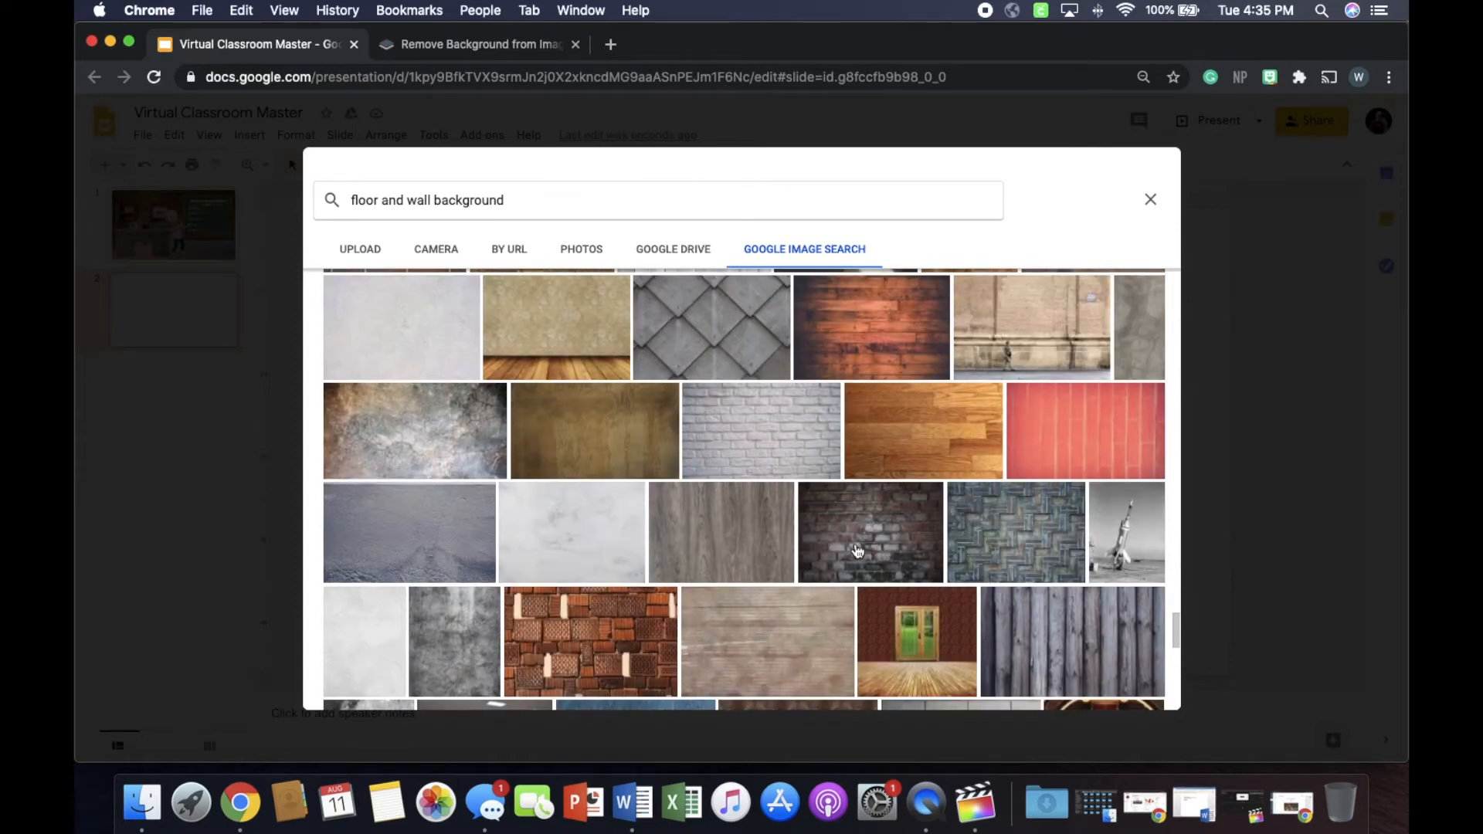
scroll(883, 545, down, 10)
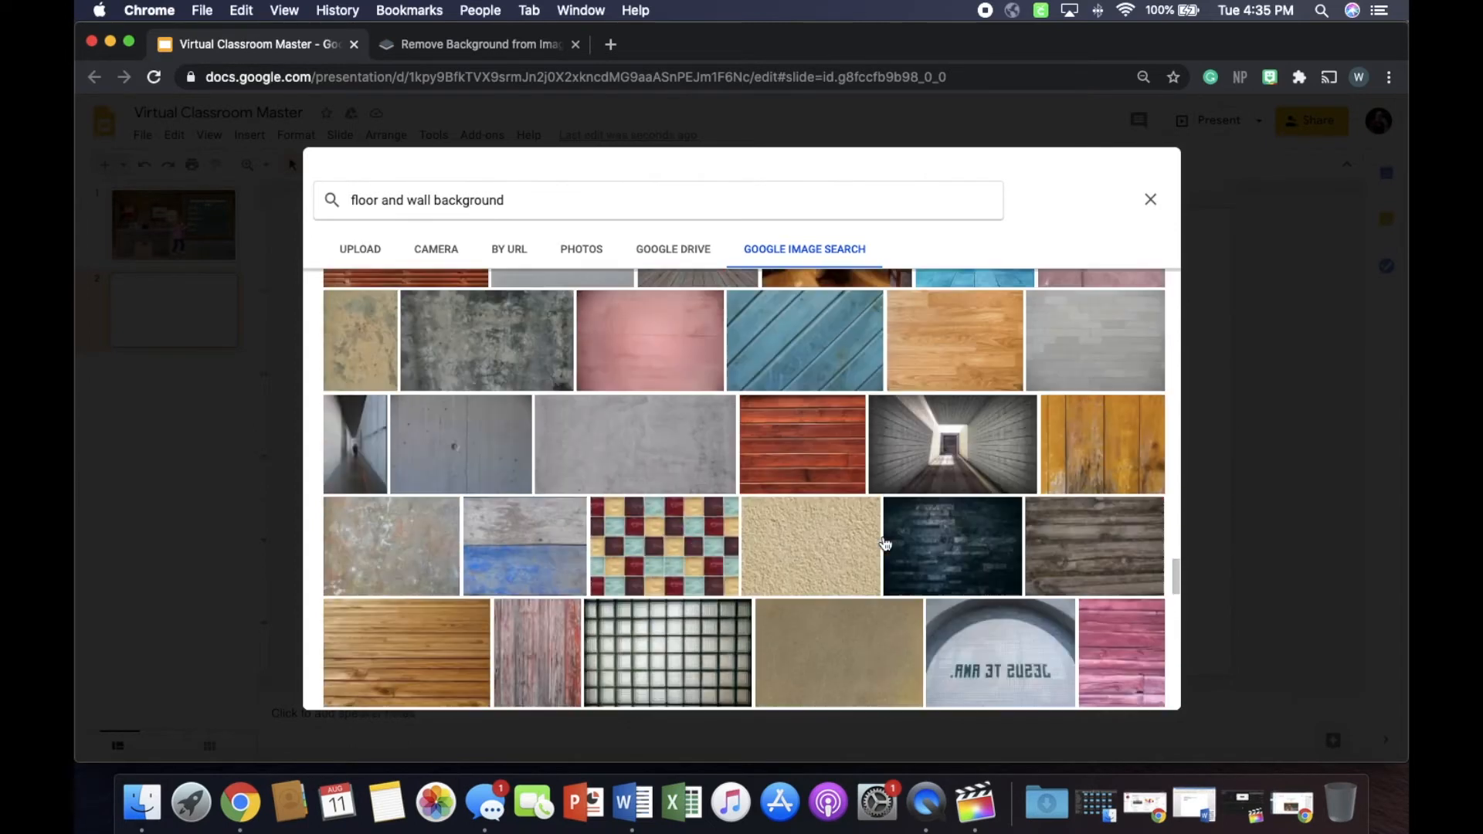
scroll(885, 543, up, 10)
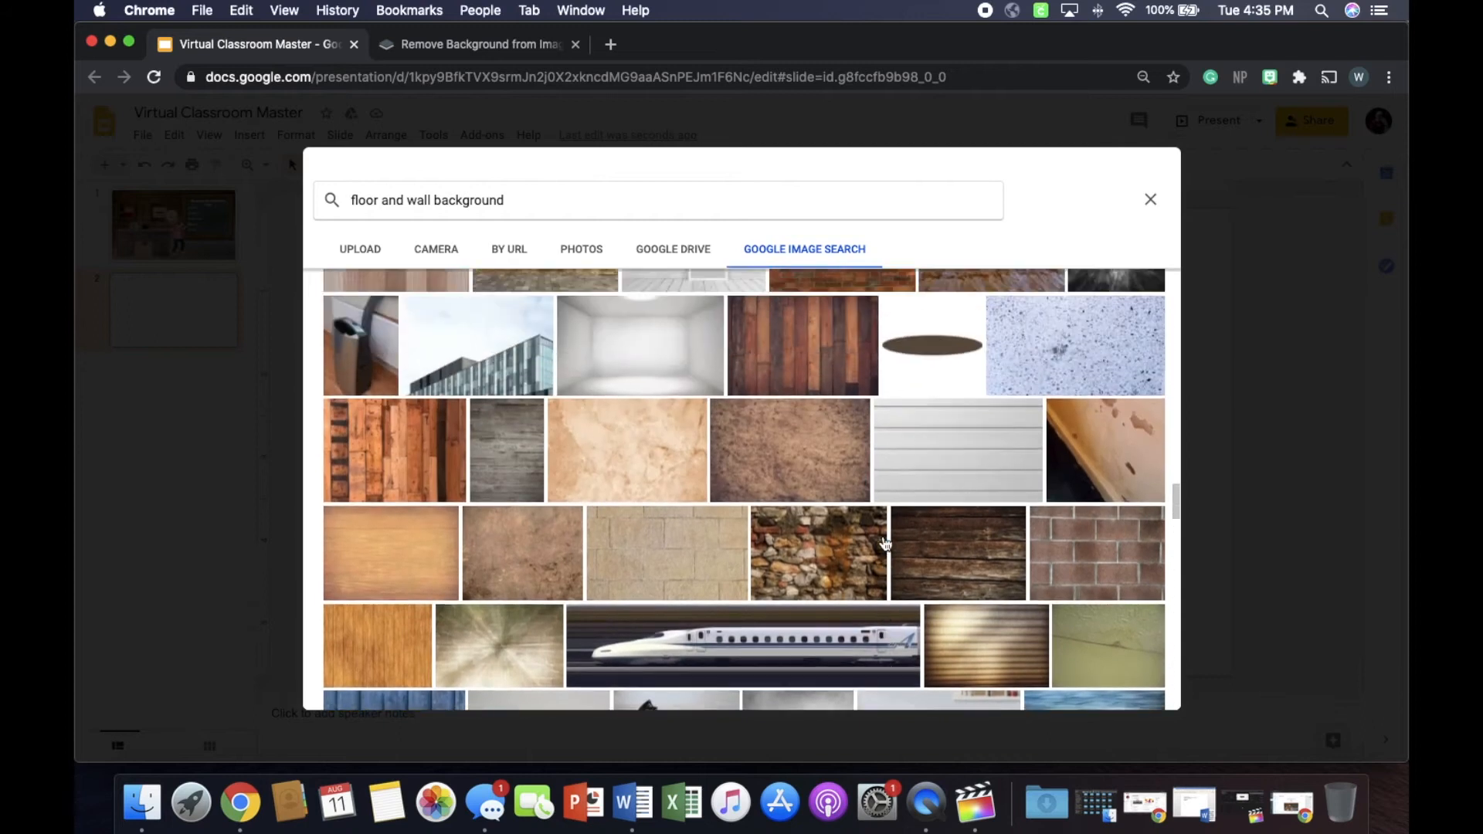
scroll(885, 543, up, 10)
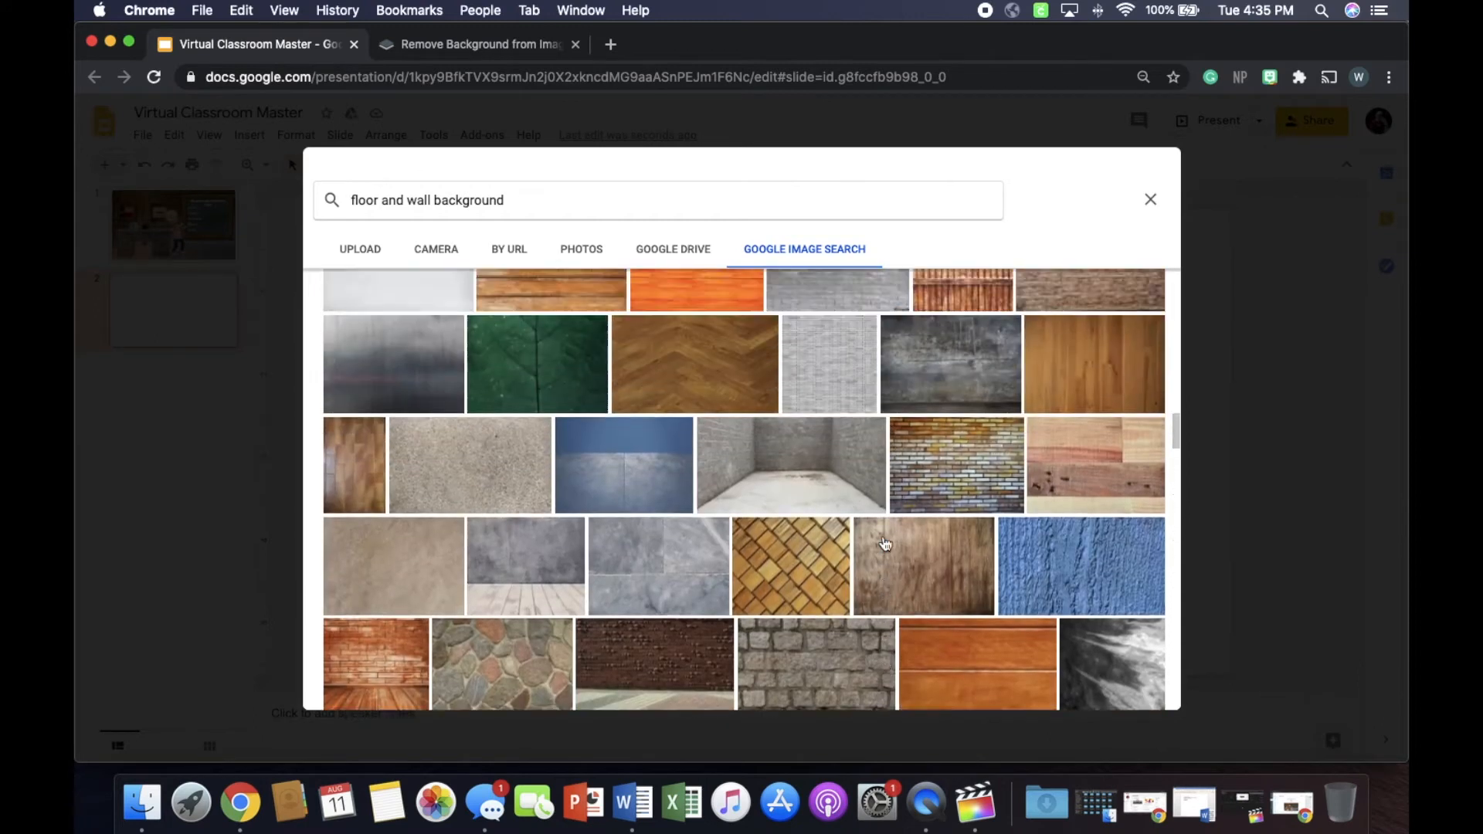
scroll(885, 543, up, 5)
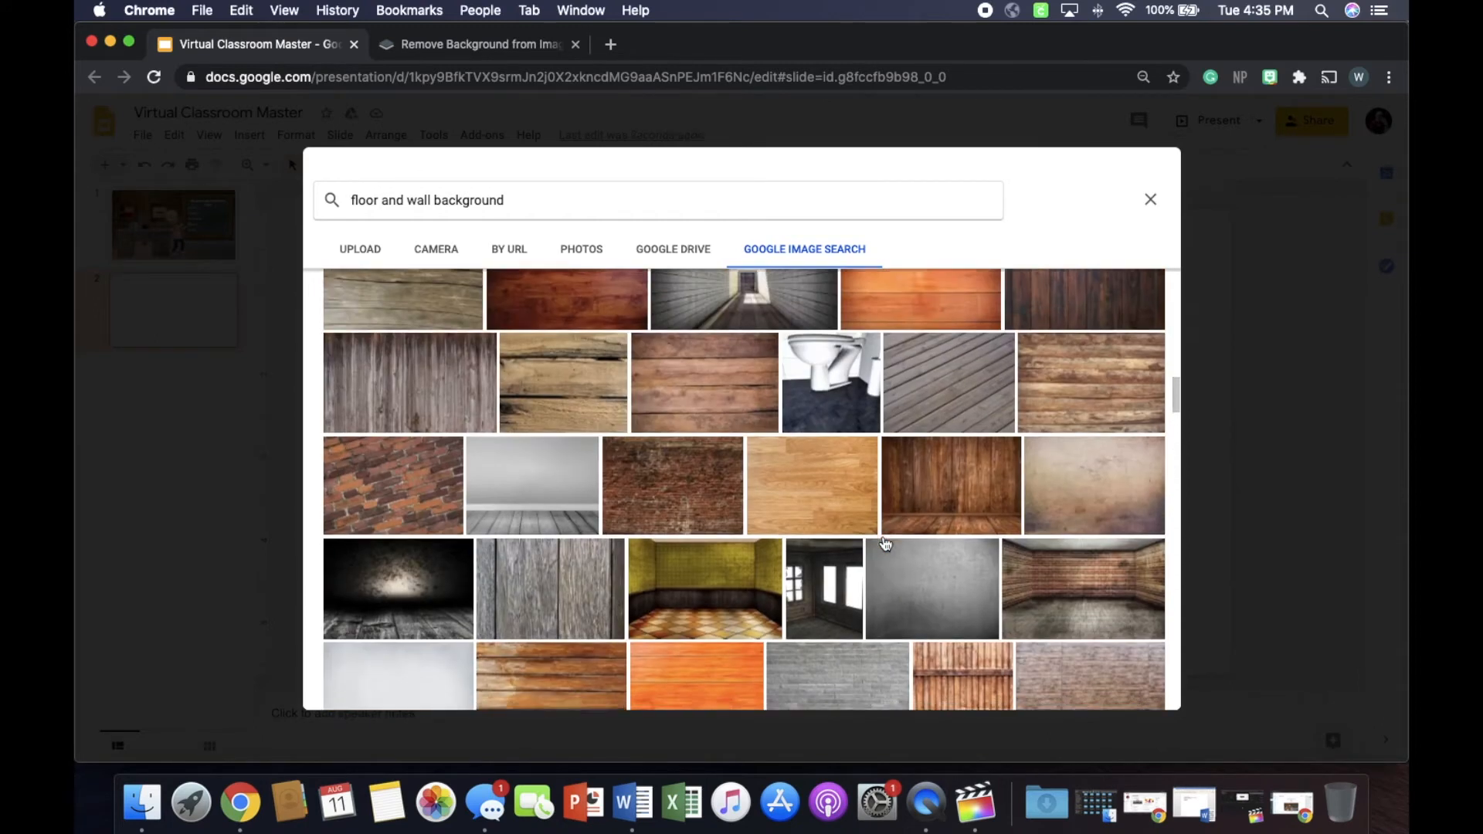
scroll(885, 542, up, 10)
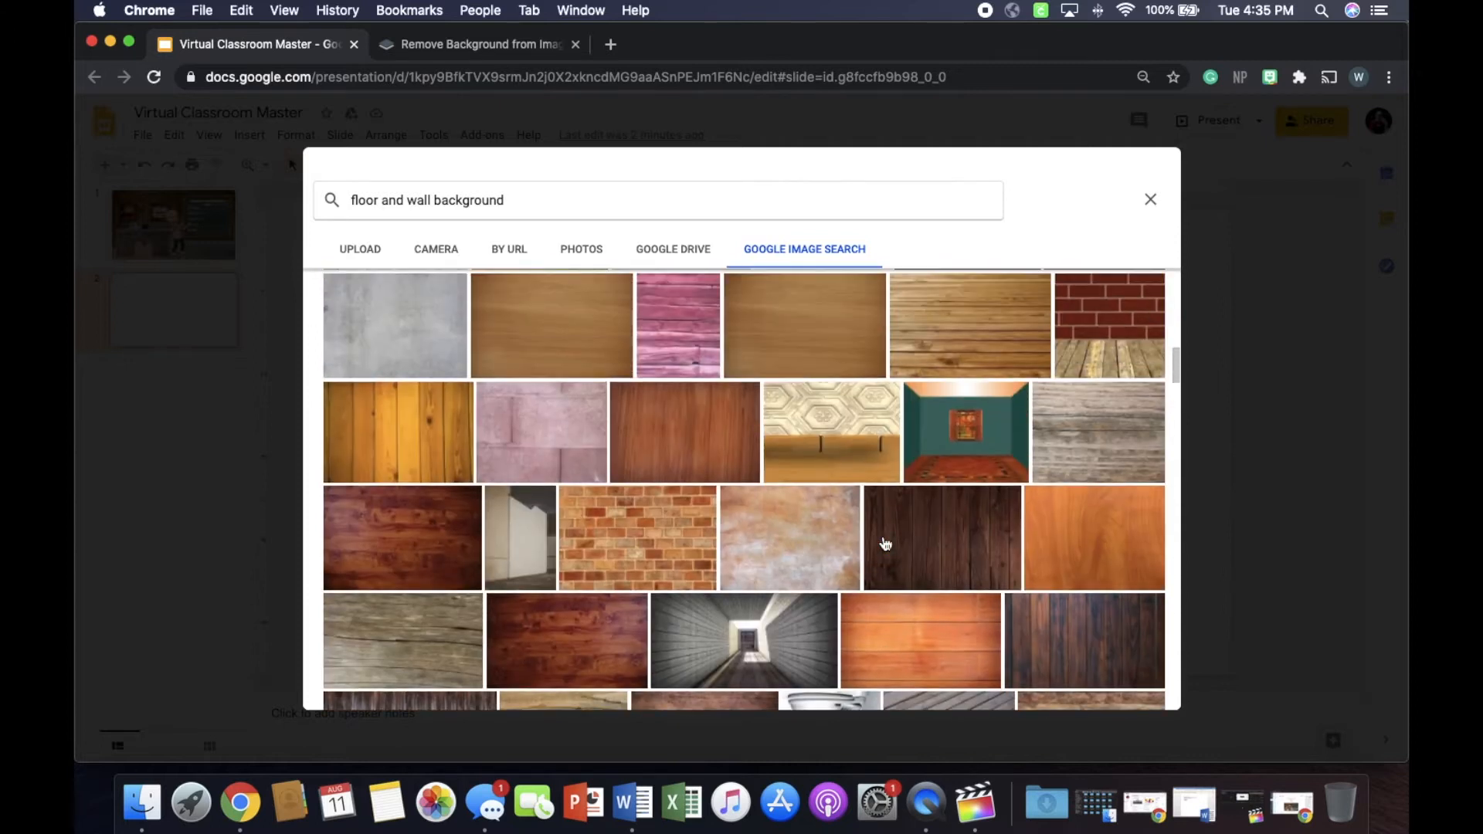
scroll(885, 542, up, 10)
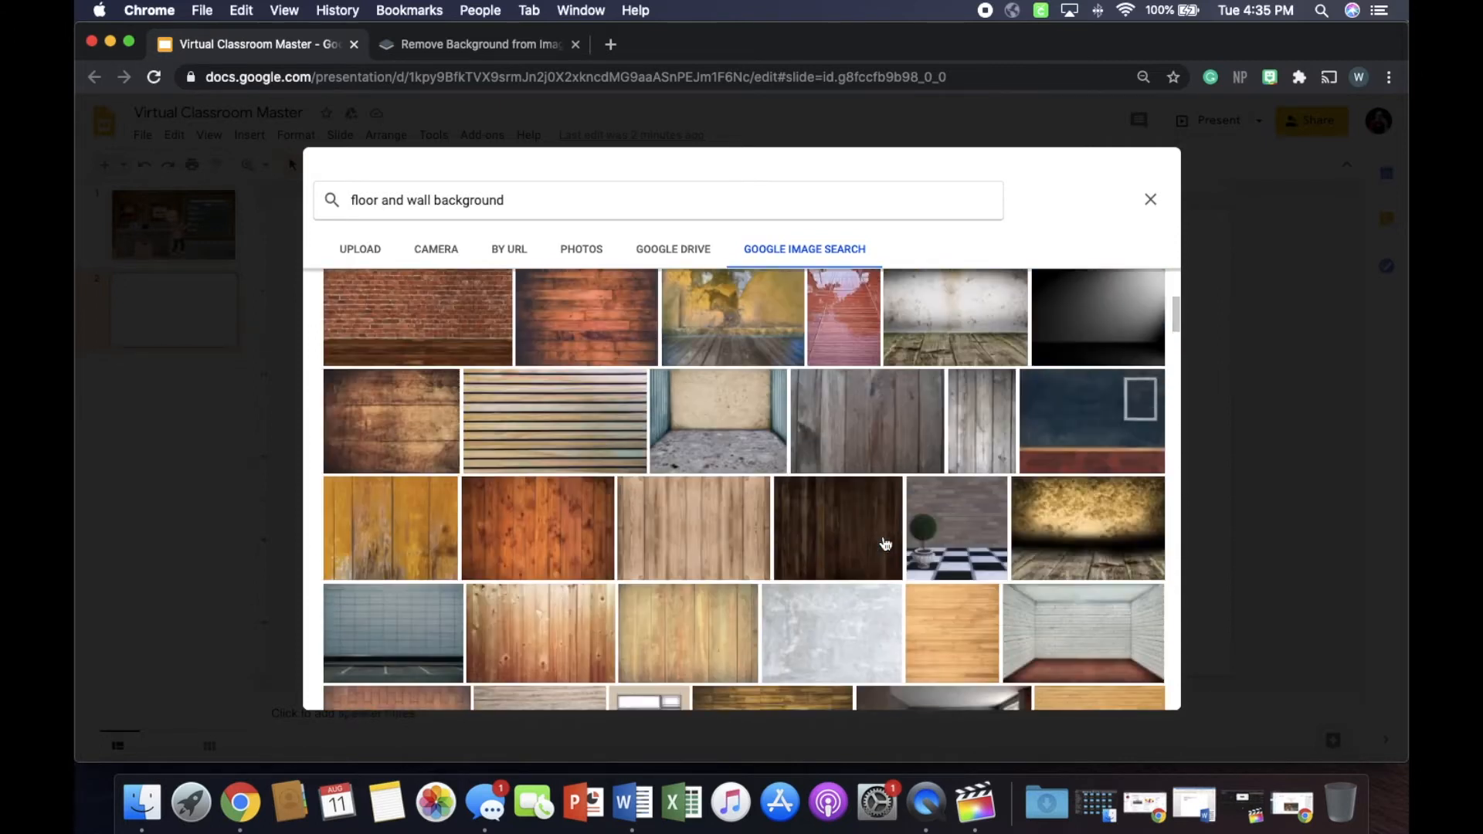
scroll(885, 543, up, 3)
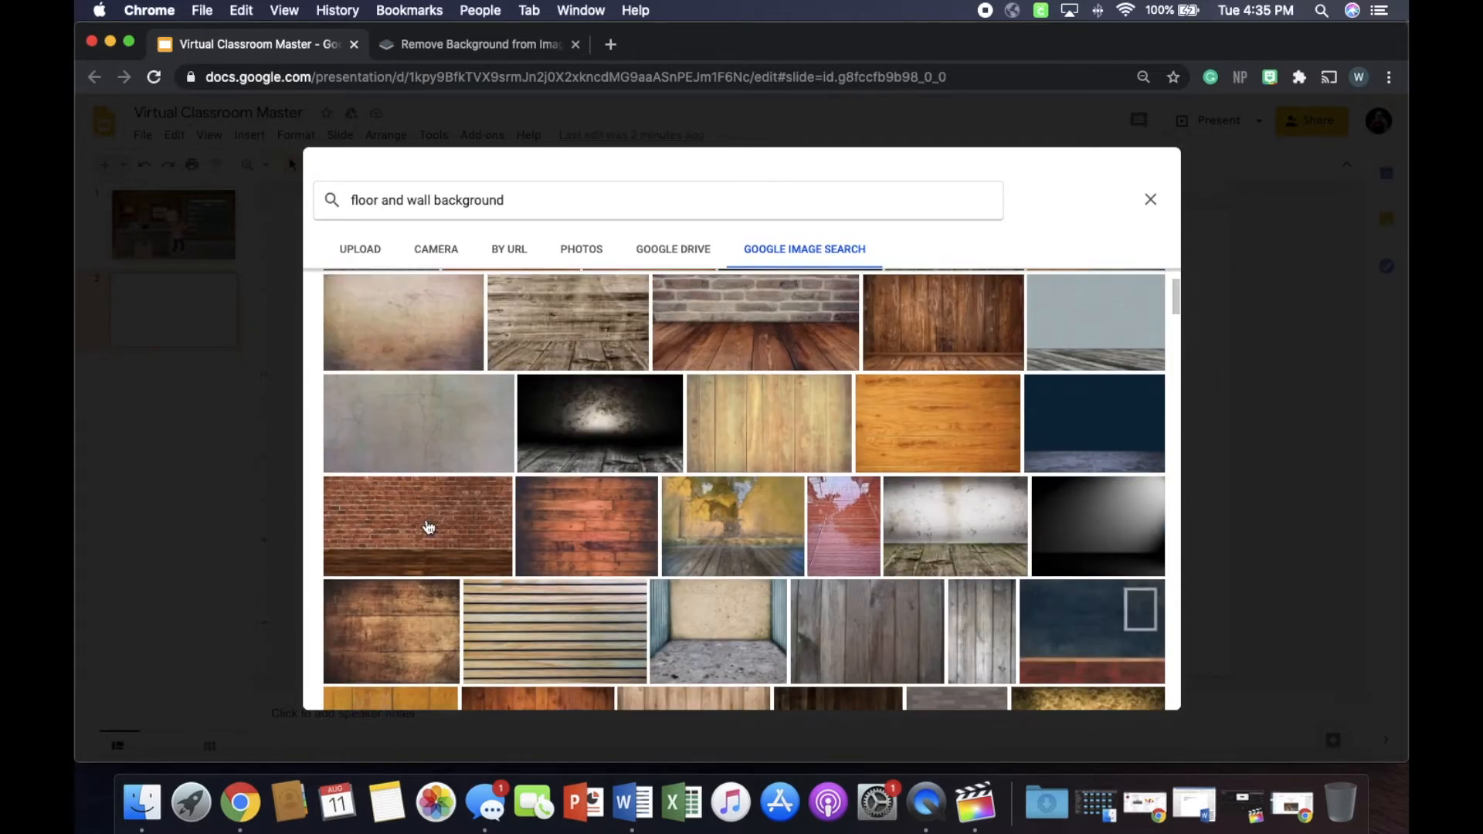
click(429, 528)
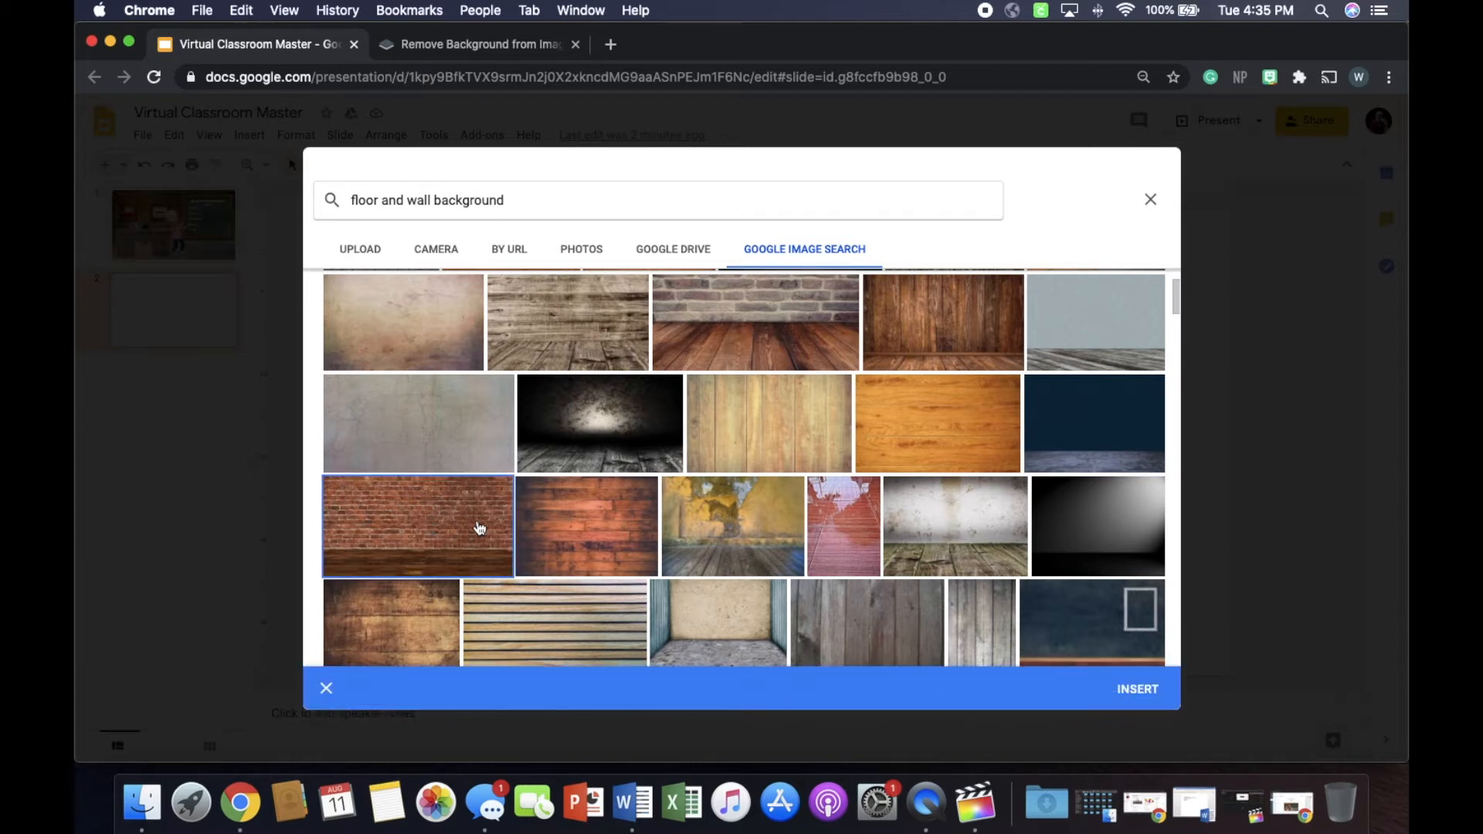
click(1138, 690)
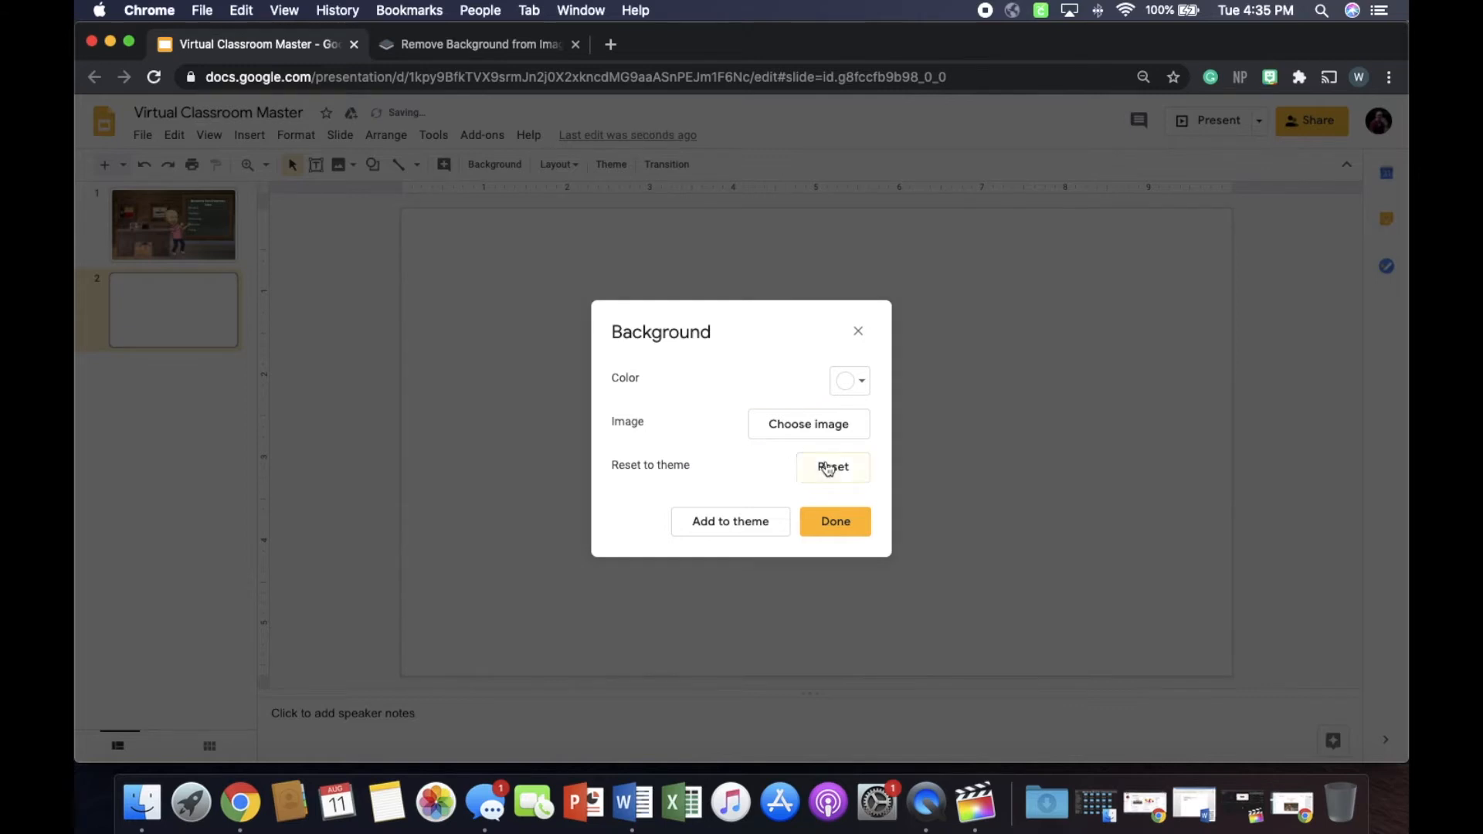
click(836, 522)
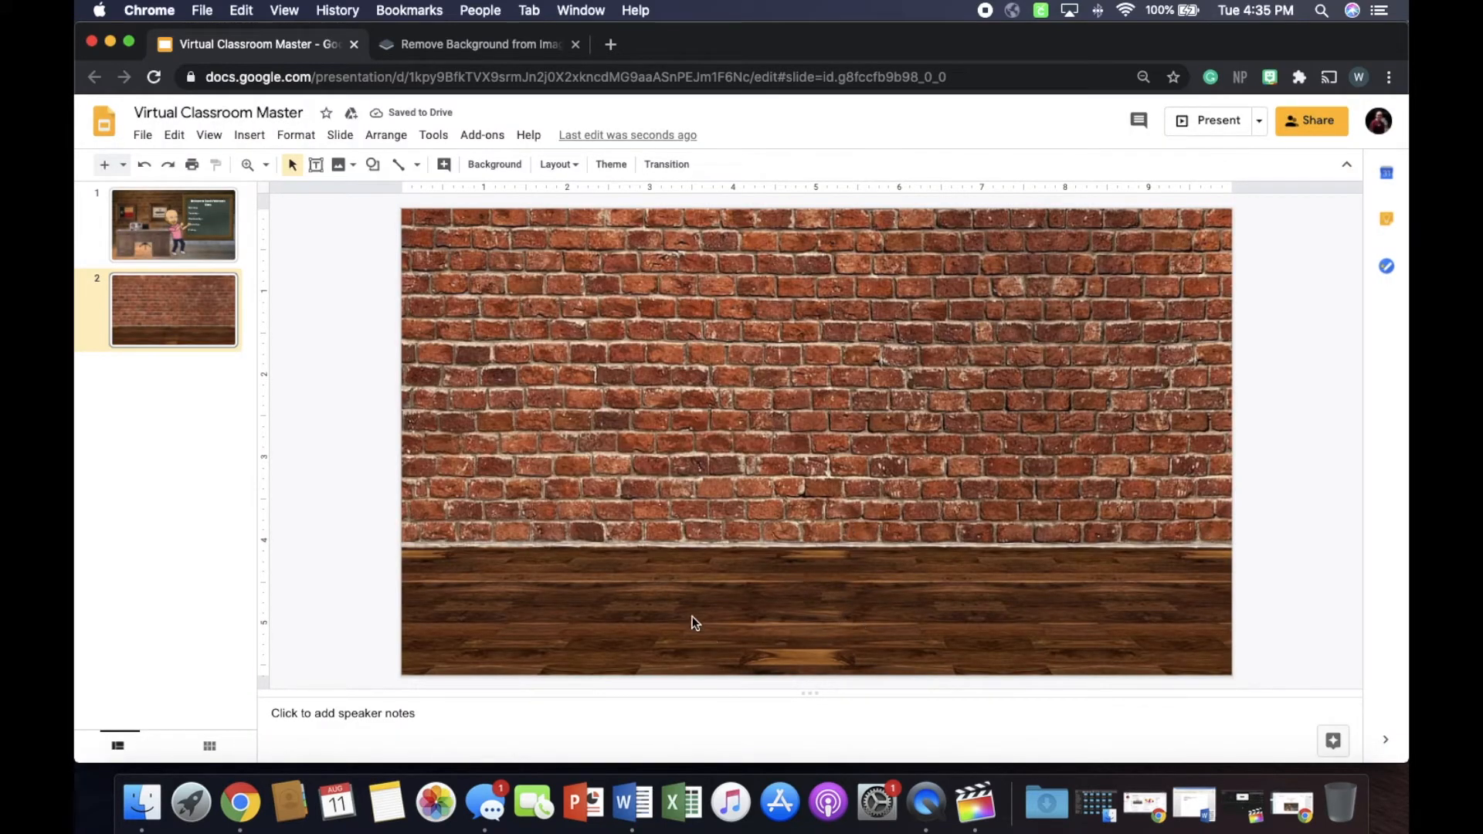
drag(754, 448, 643, 477)
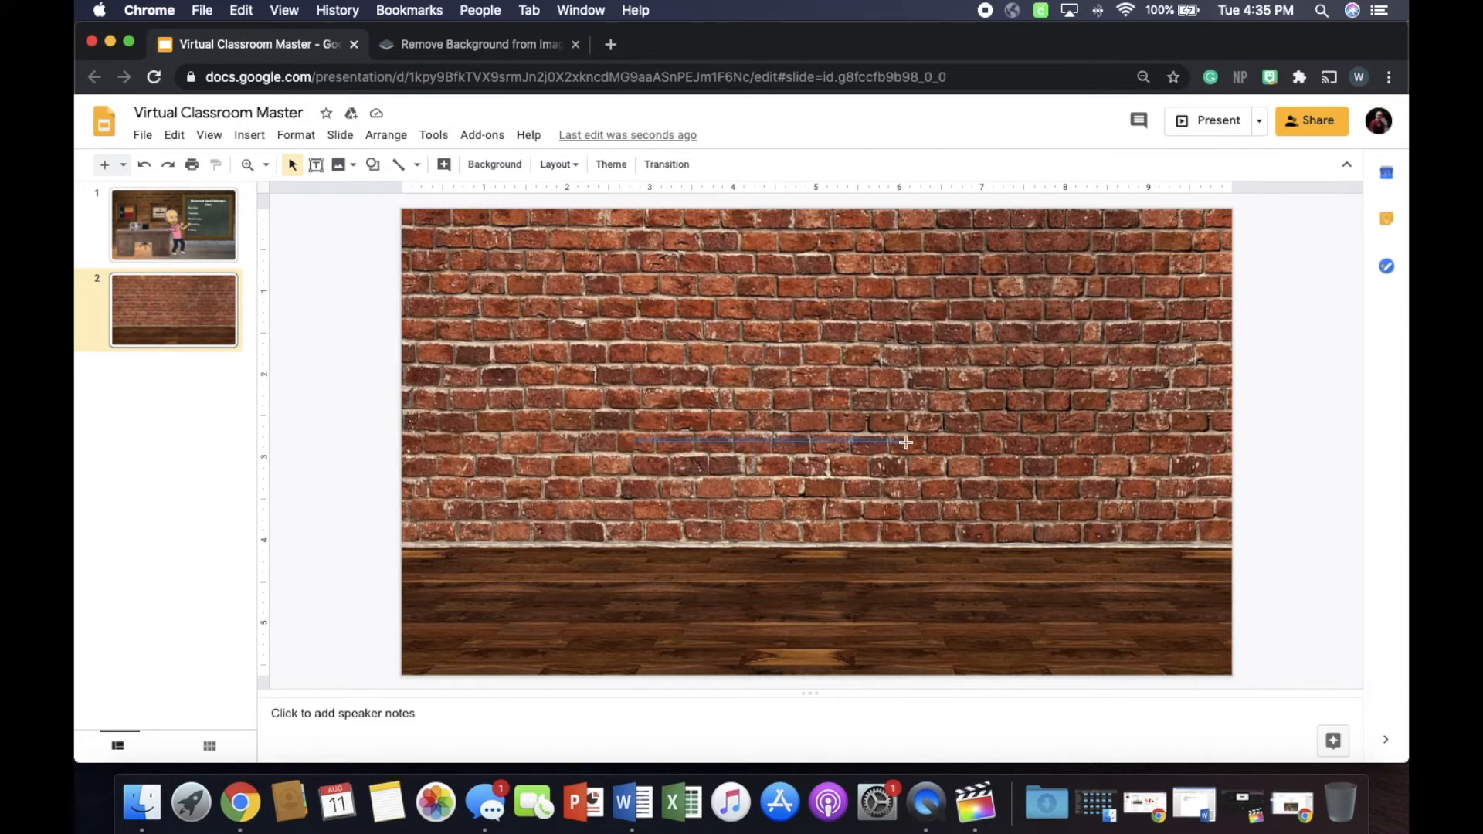
drag(504, 393, 763, 486)
On slide 1, move the cartoon teacher slightly to the right, closer to the chalkboard text.
click(200, 243)
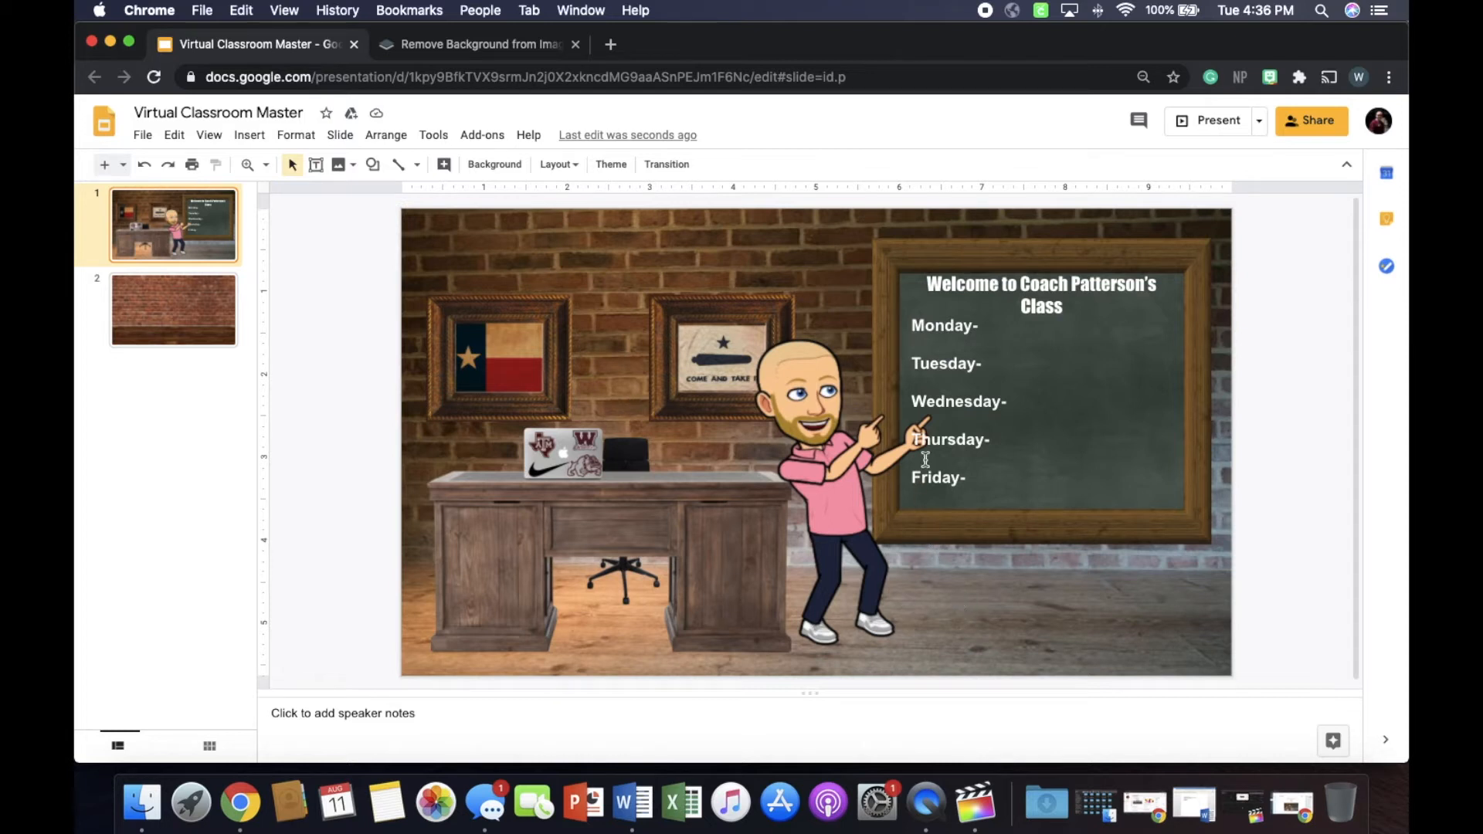
click(943, 576)
drag(943, 577, 981, 572)
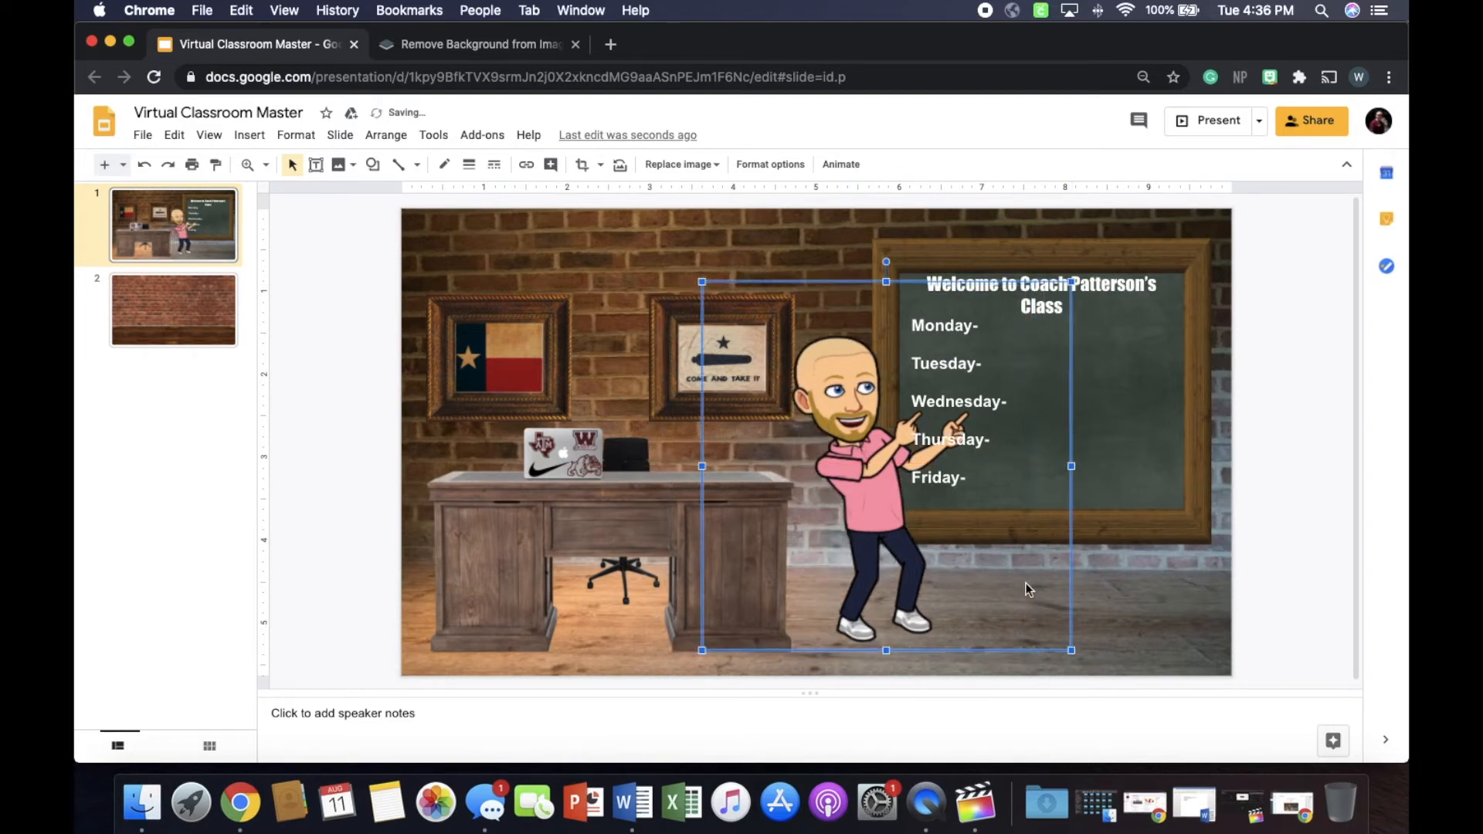
mouse_move(596, 242)
mouse_down()
mouse_move(603, 284)
mouse_move(597, 264)
mouse_up()
For the brick-wall slide, start a web image search using the suggested term "transparent image".
click(152, 313)
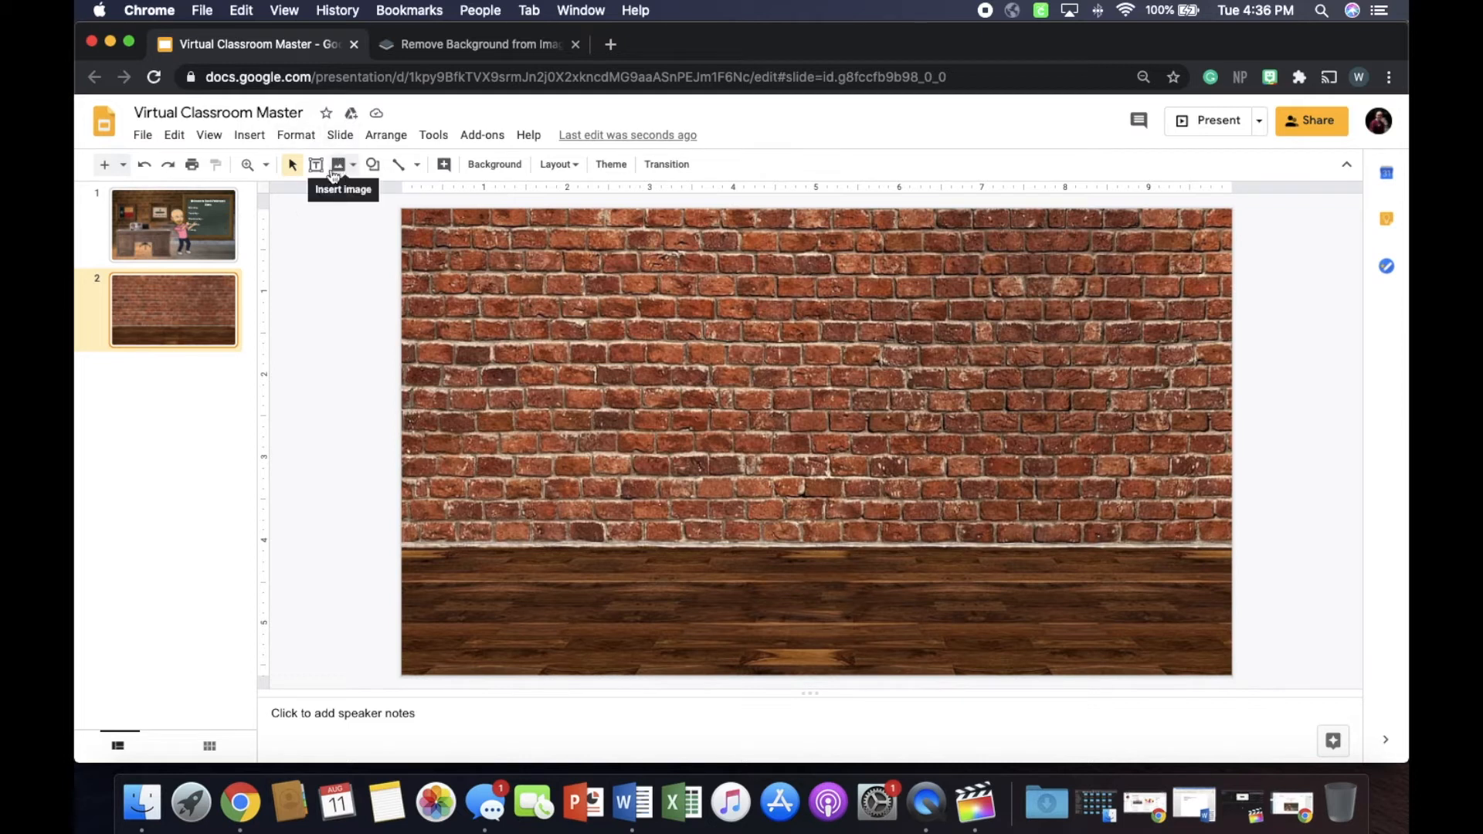
click(345, 169)
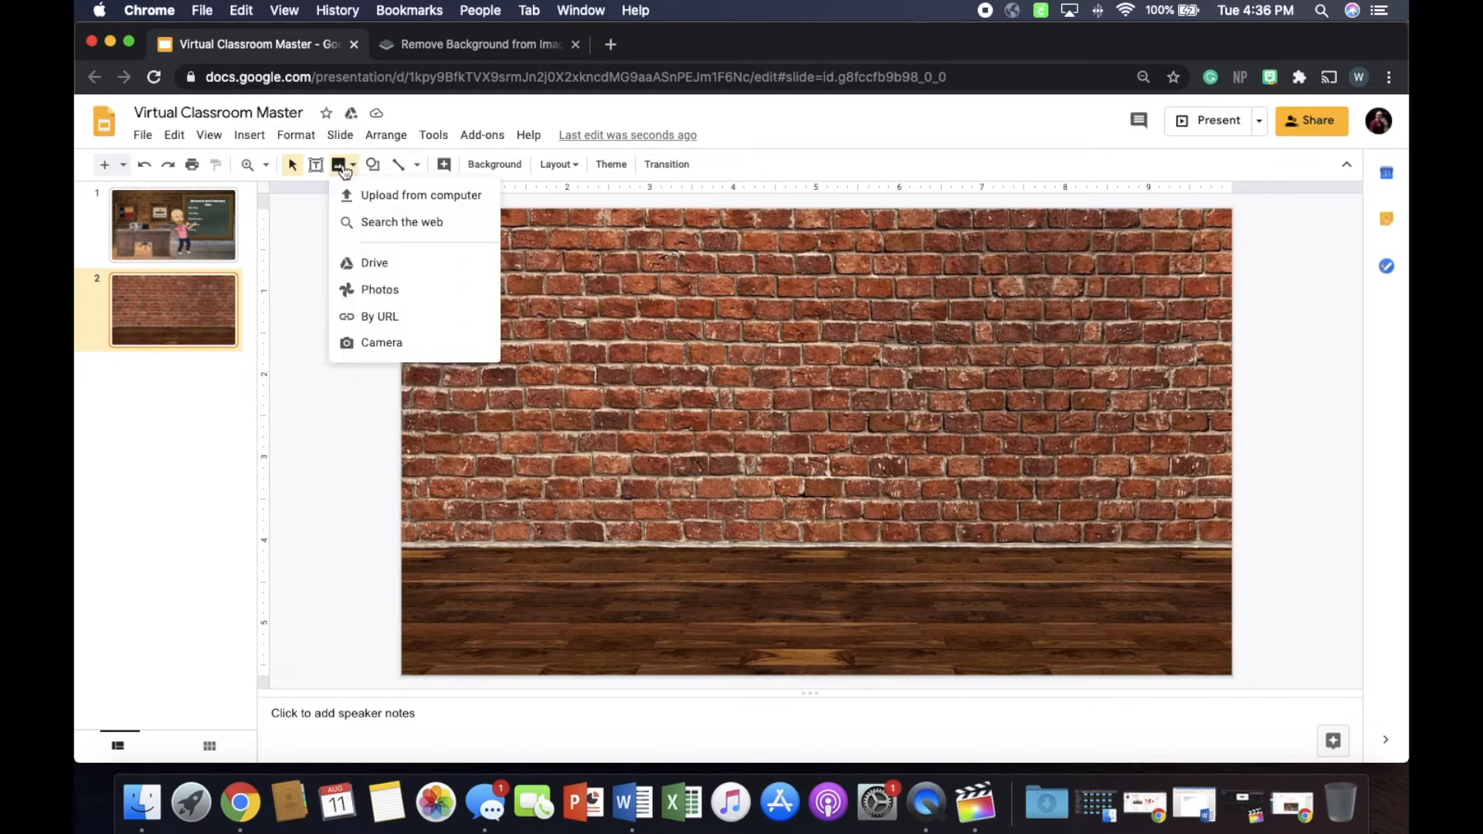
click(386, 224)
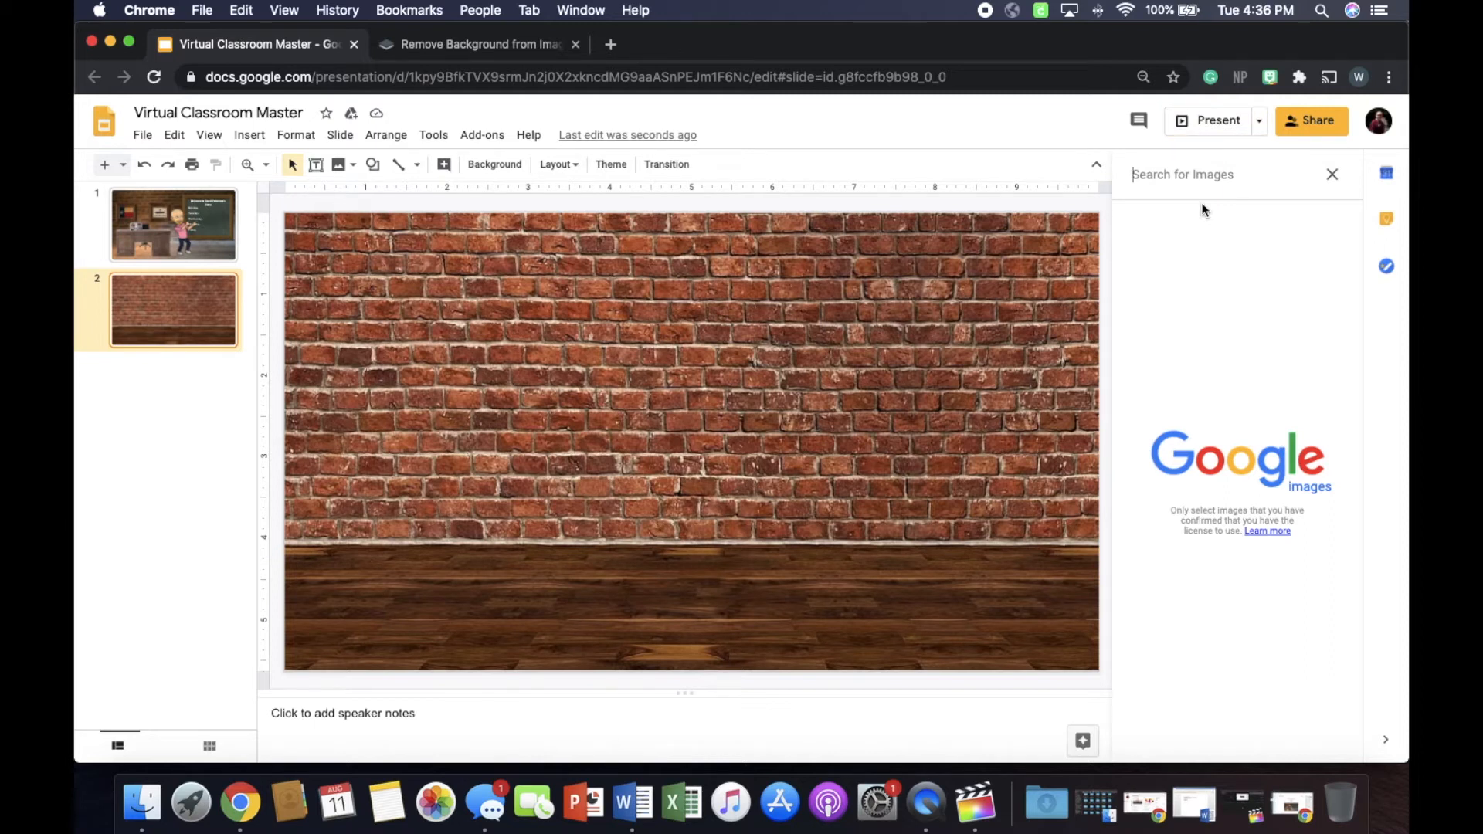
text(tr)
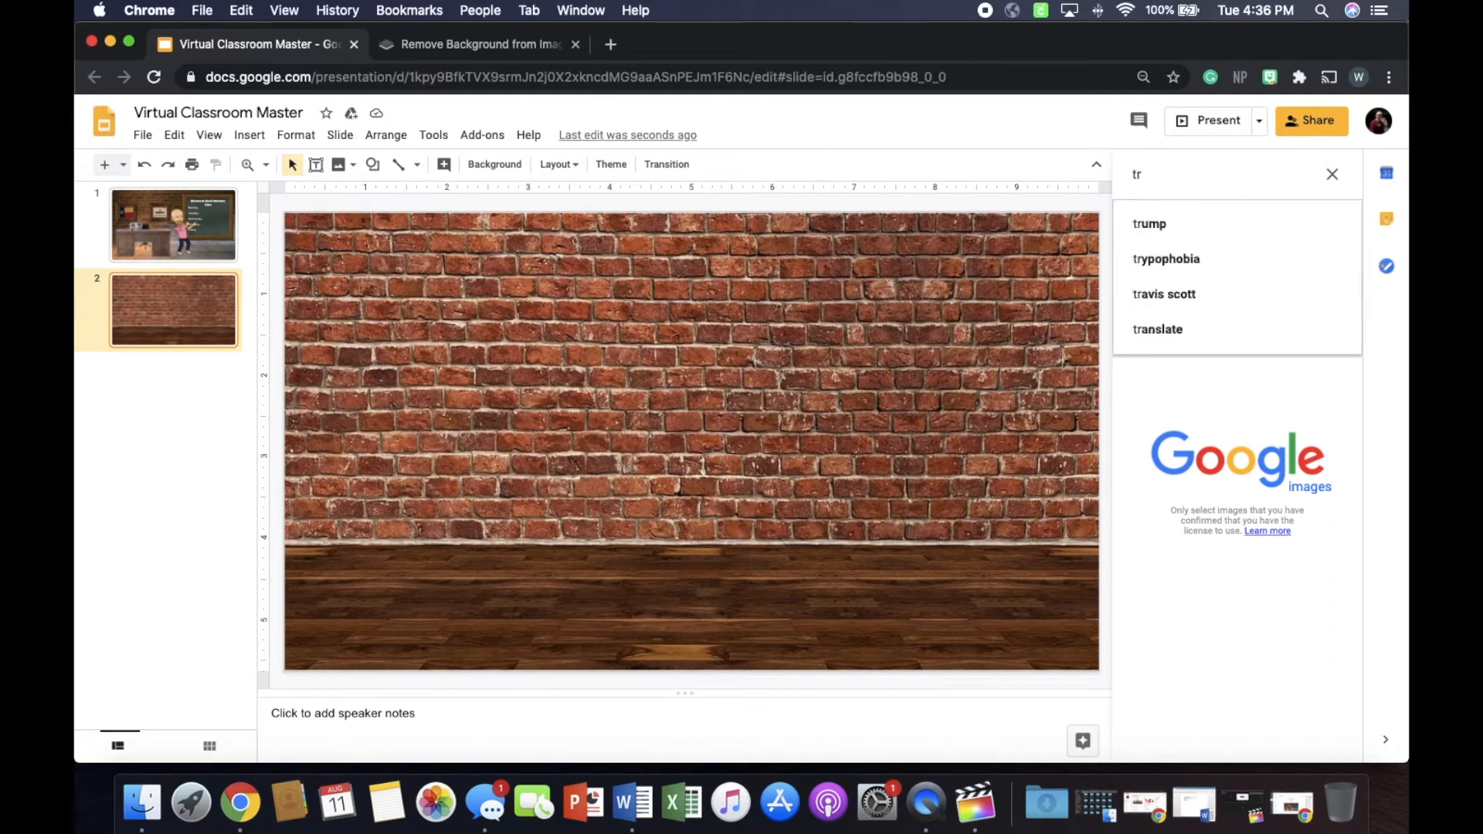
text(anpar)
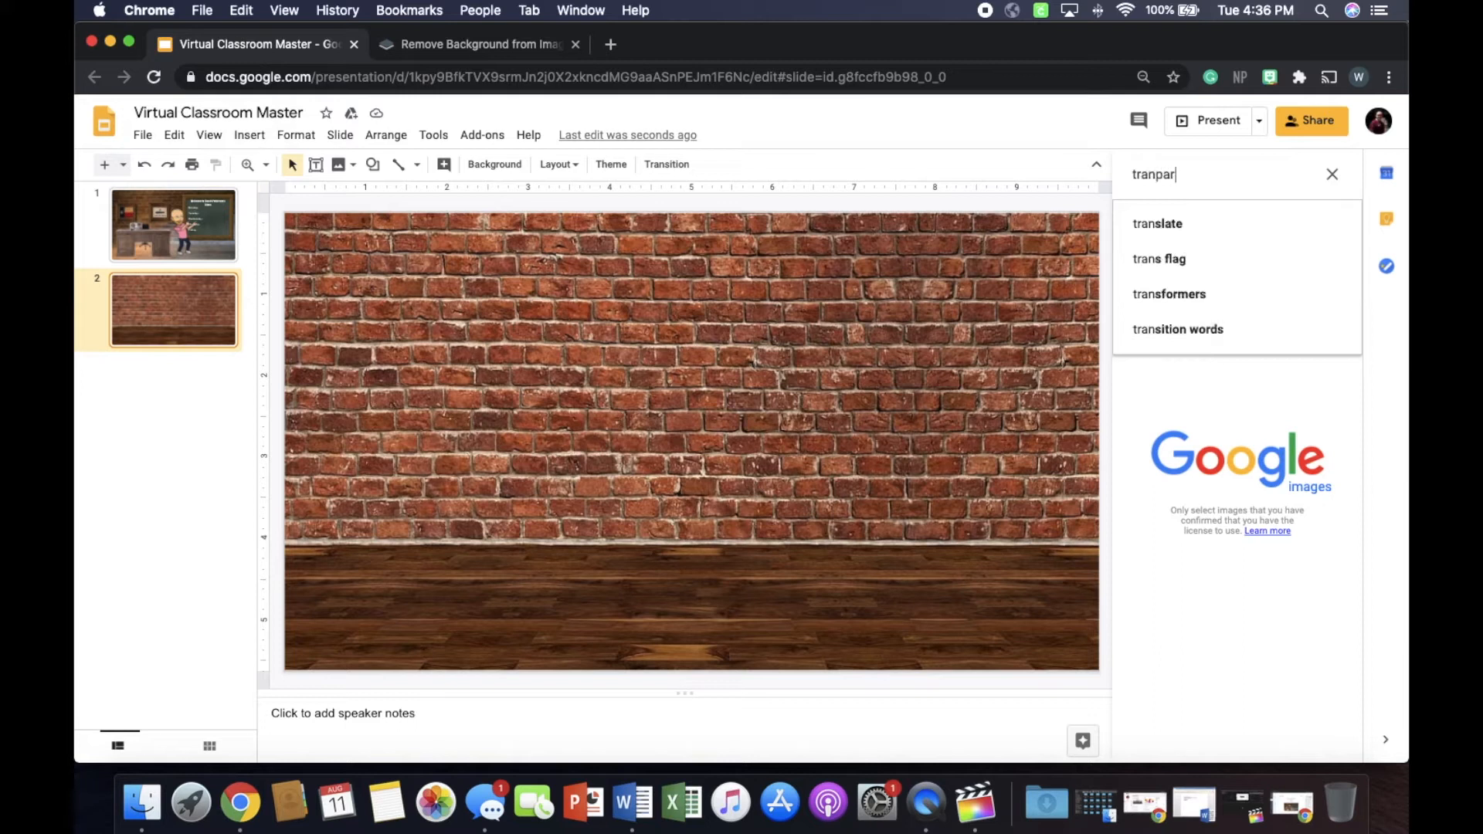
text(nt)
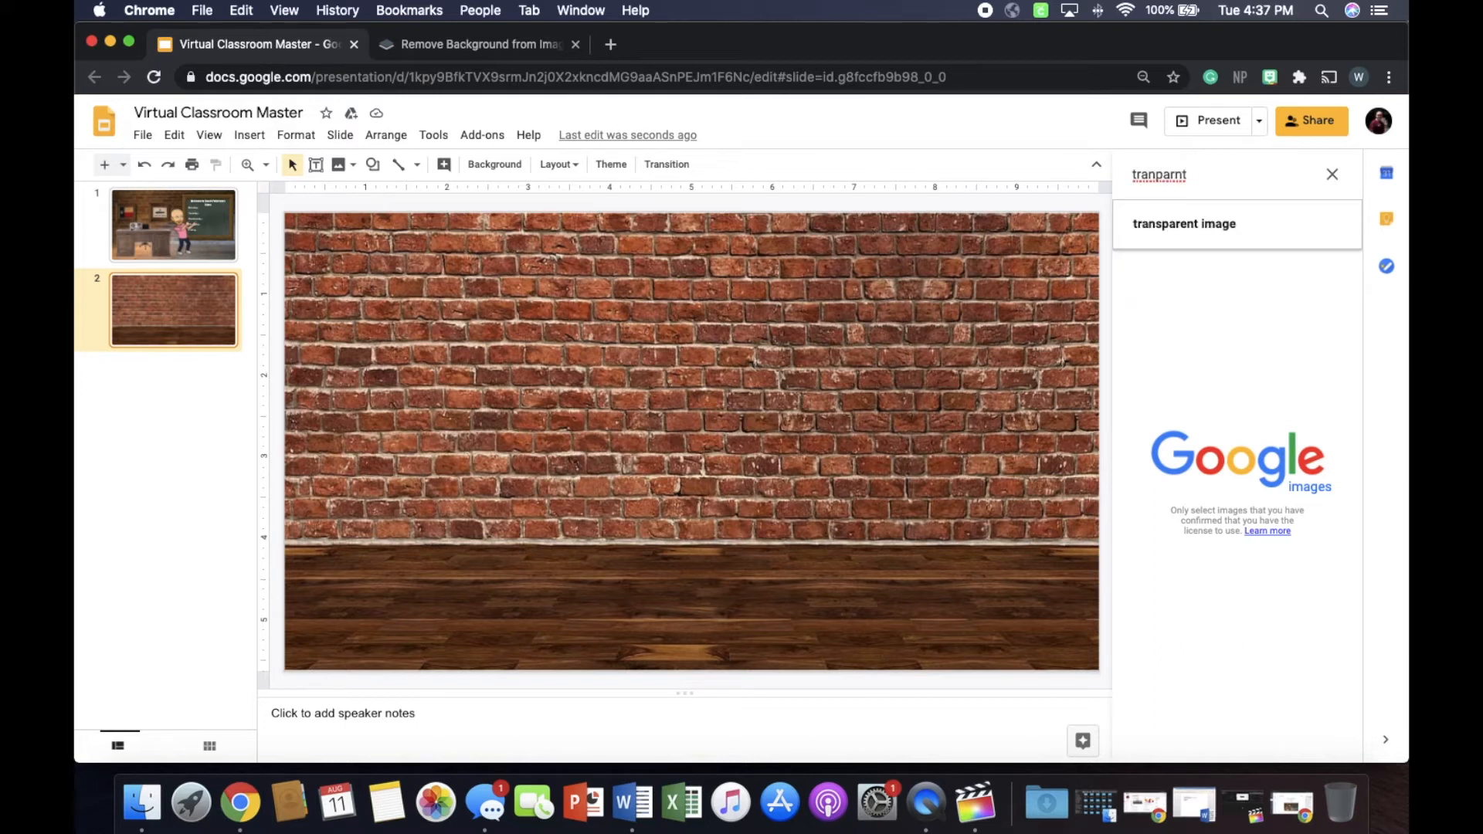
click(1210, 229)
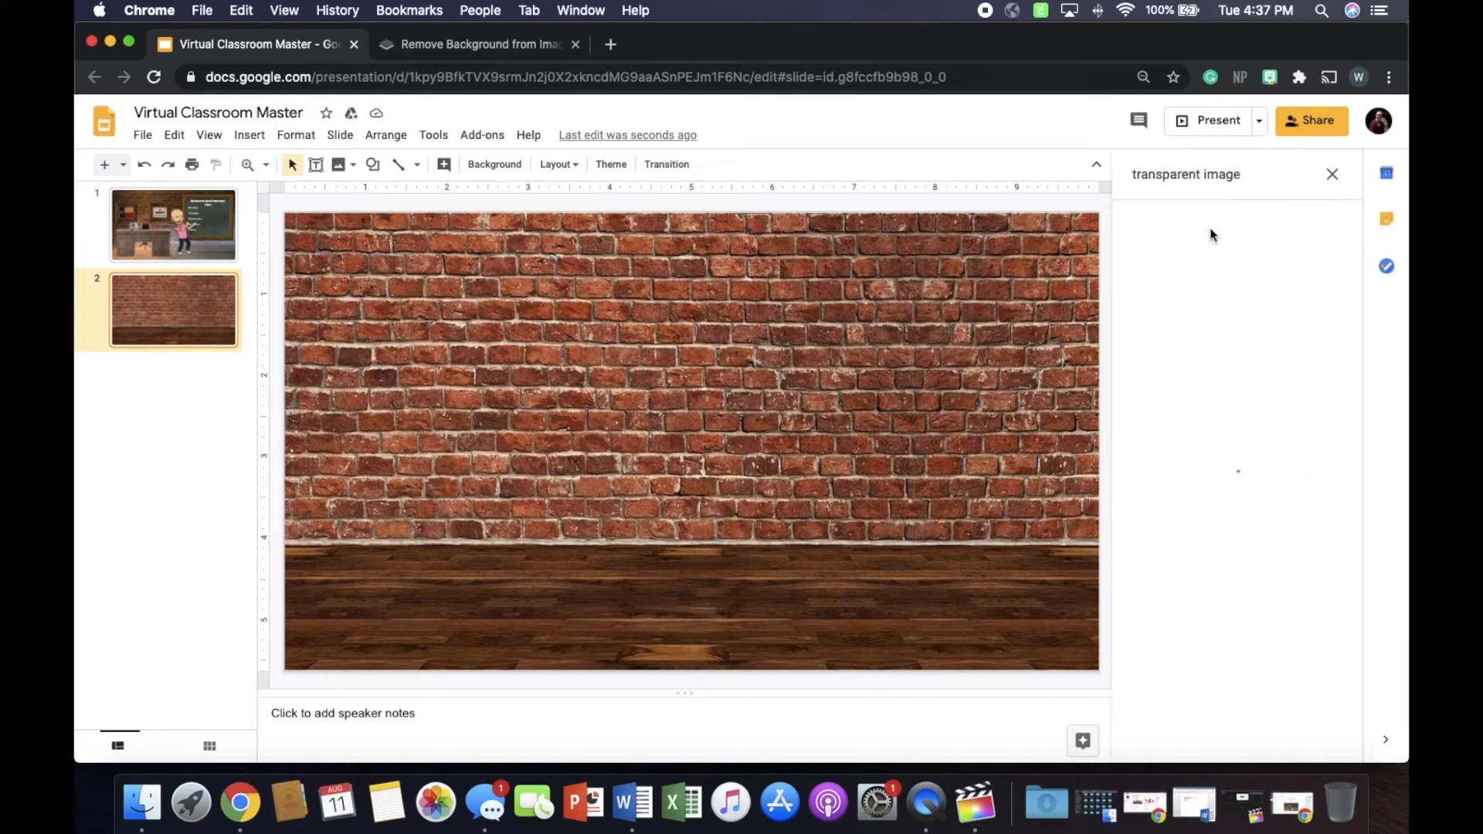
Change the web image search to "transparent desk" and browse the desk pictures.
click(1254, 173)
double_click(1236, 176)
text(des)
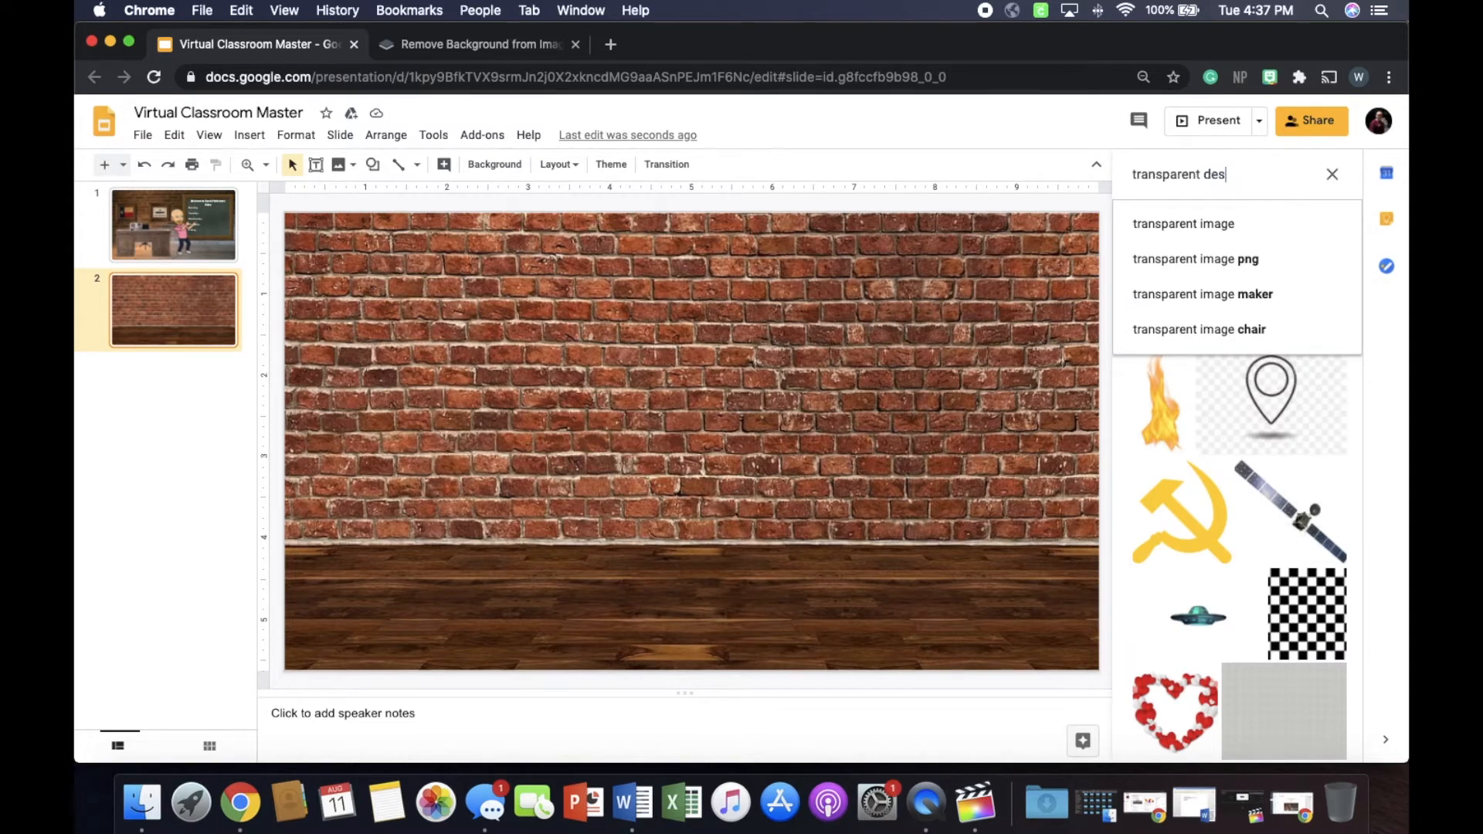
text(k)
key(Return)
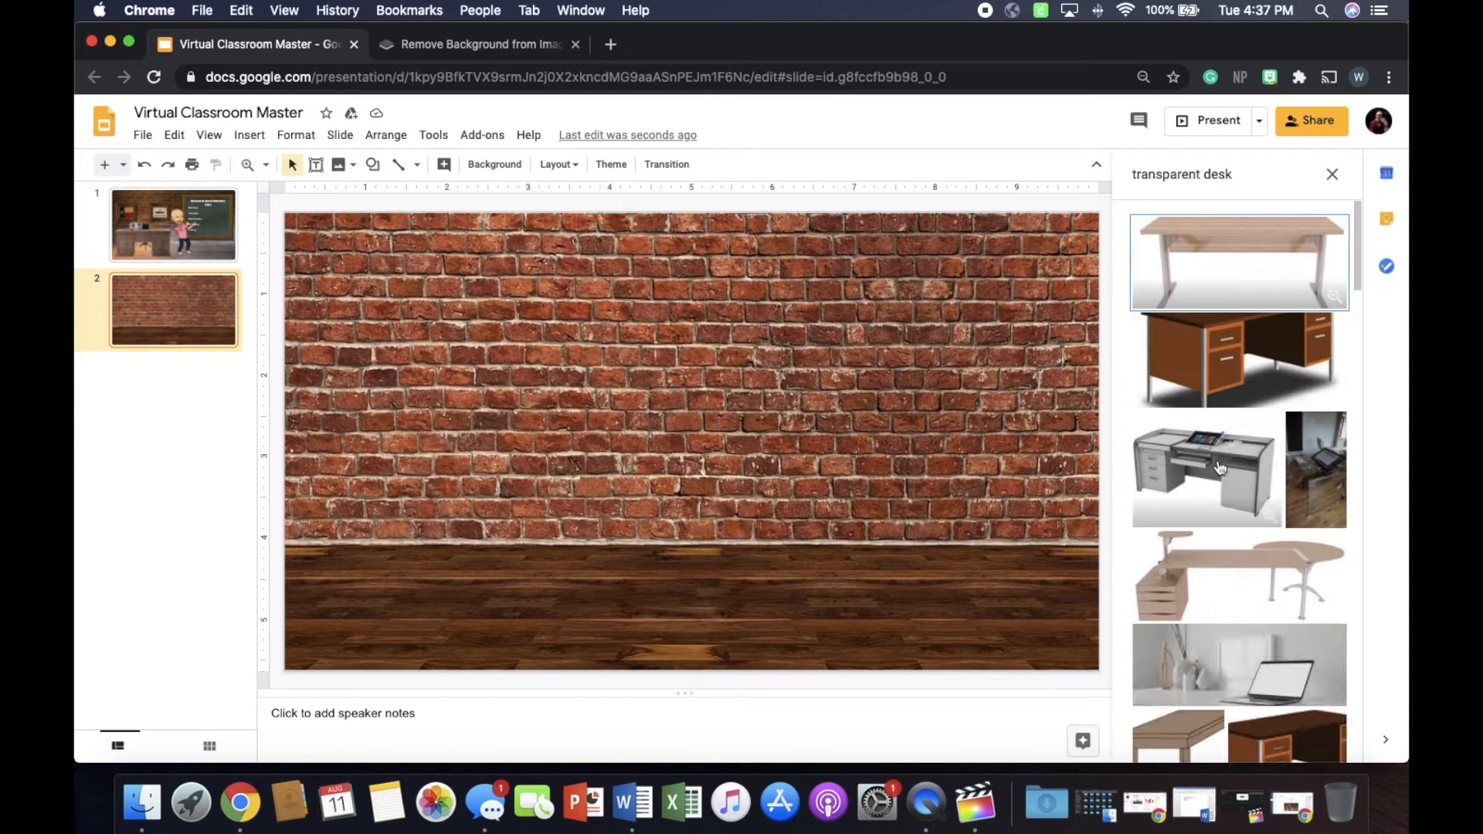
scroll(1219, 470, down, 10)
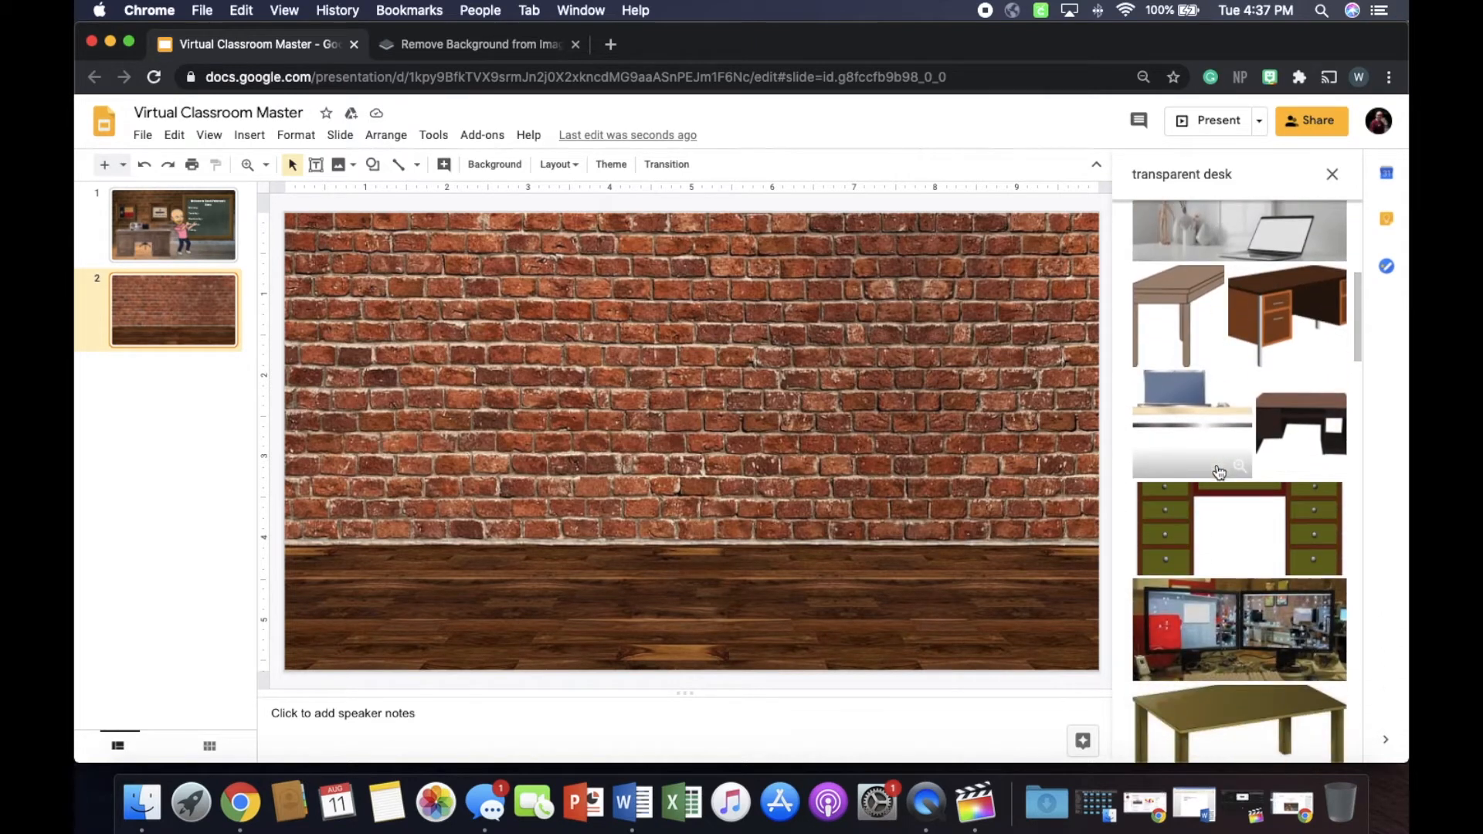
Browse the transparent desk images and insert the desk with green drawers on the brick-wall slide.
scroll(1207, 511, down, 7)
scroll(1207, 511, up, 4)
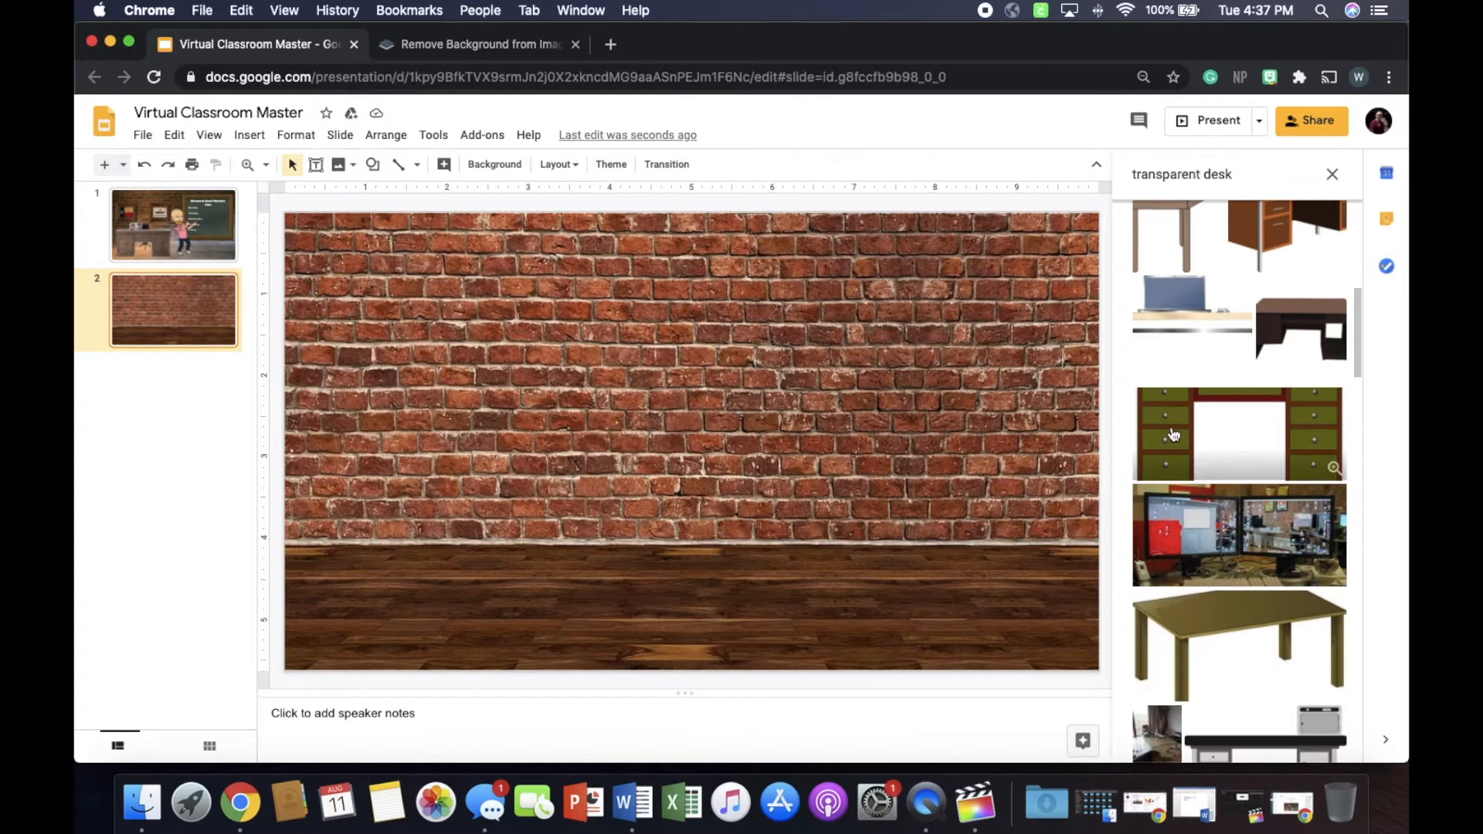
scroll(1172, 434, down, 15)
scroll(1172, 434, down, 15)
scroll(1172, 434, down, 5)
scroll(1172, 434, up, 15)
scroll(1172, 434, up, 5)
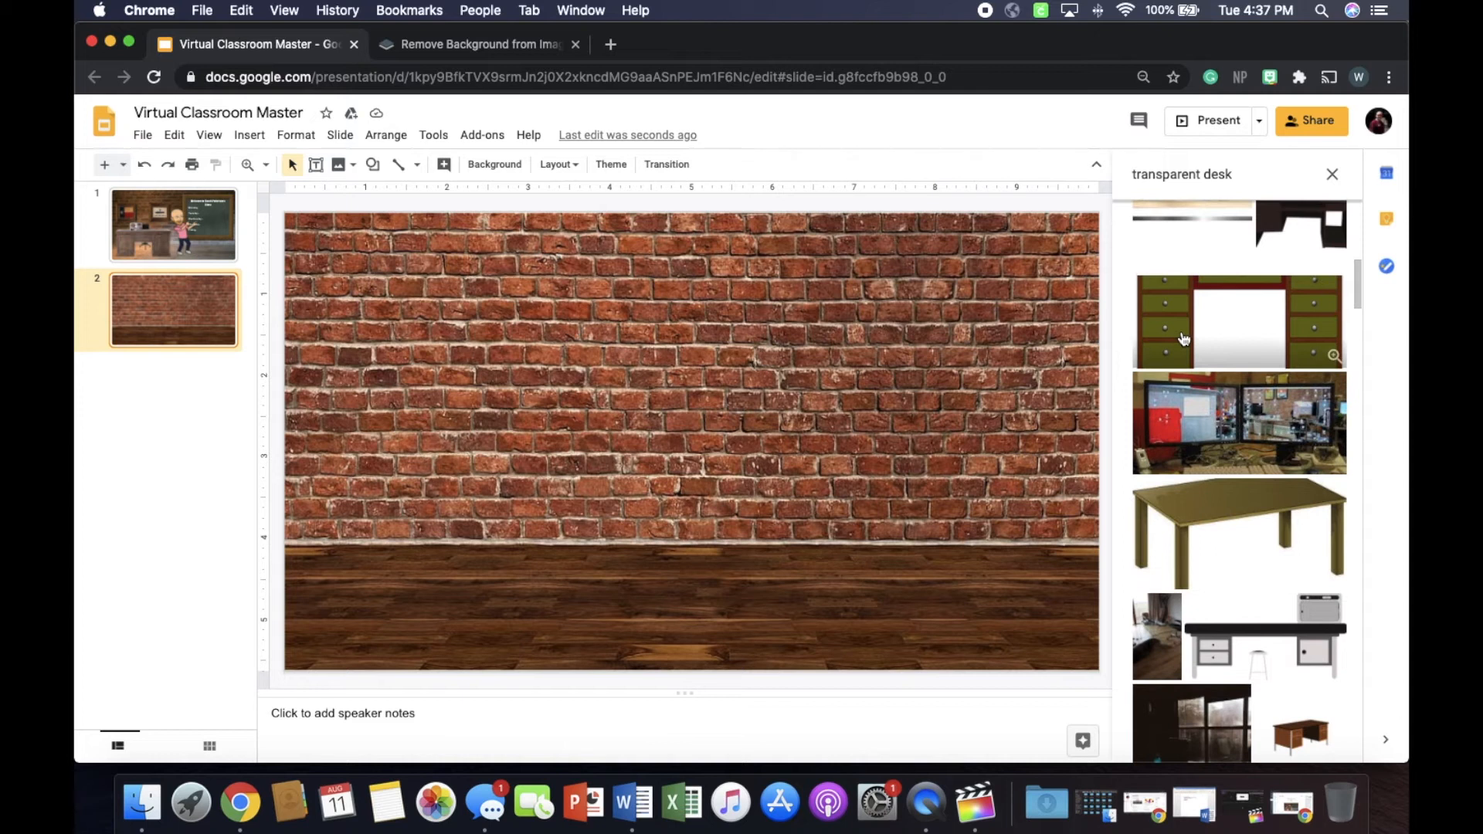
click(1184, 339)
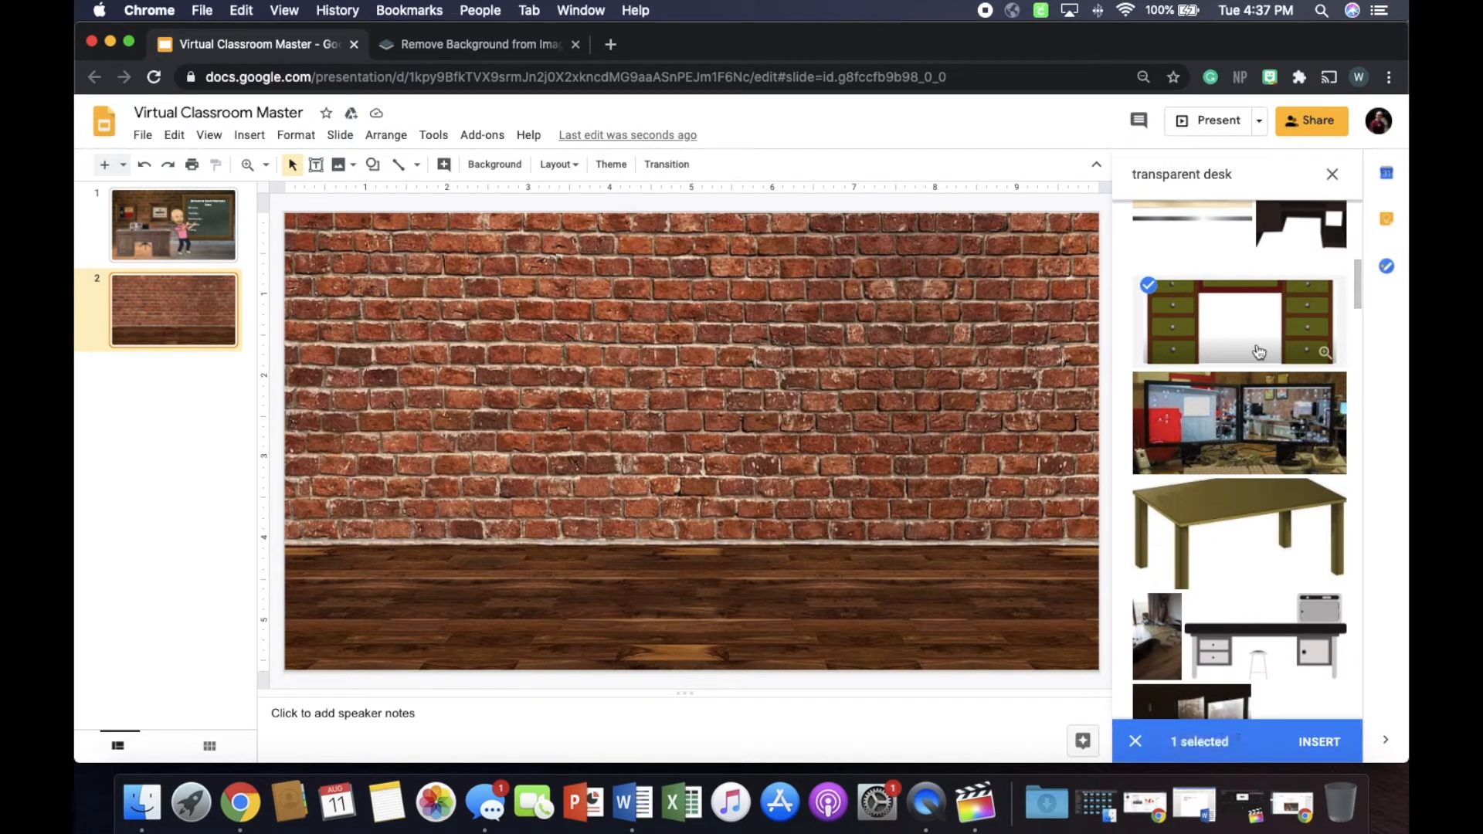
click(1319, 743)
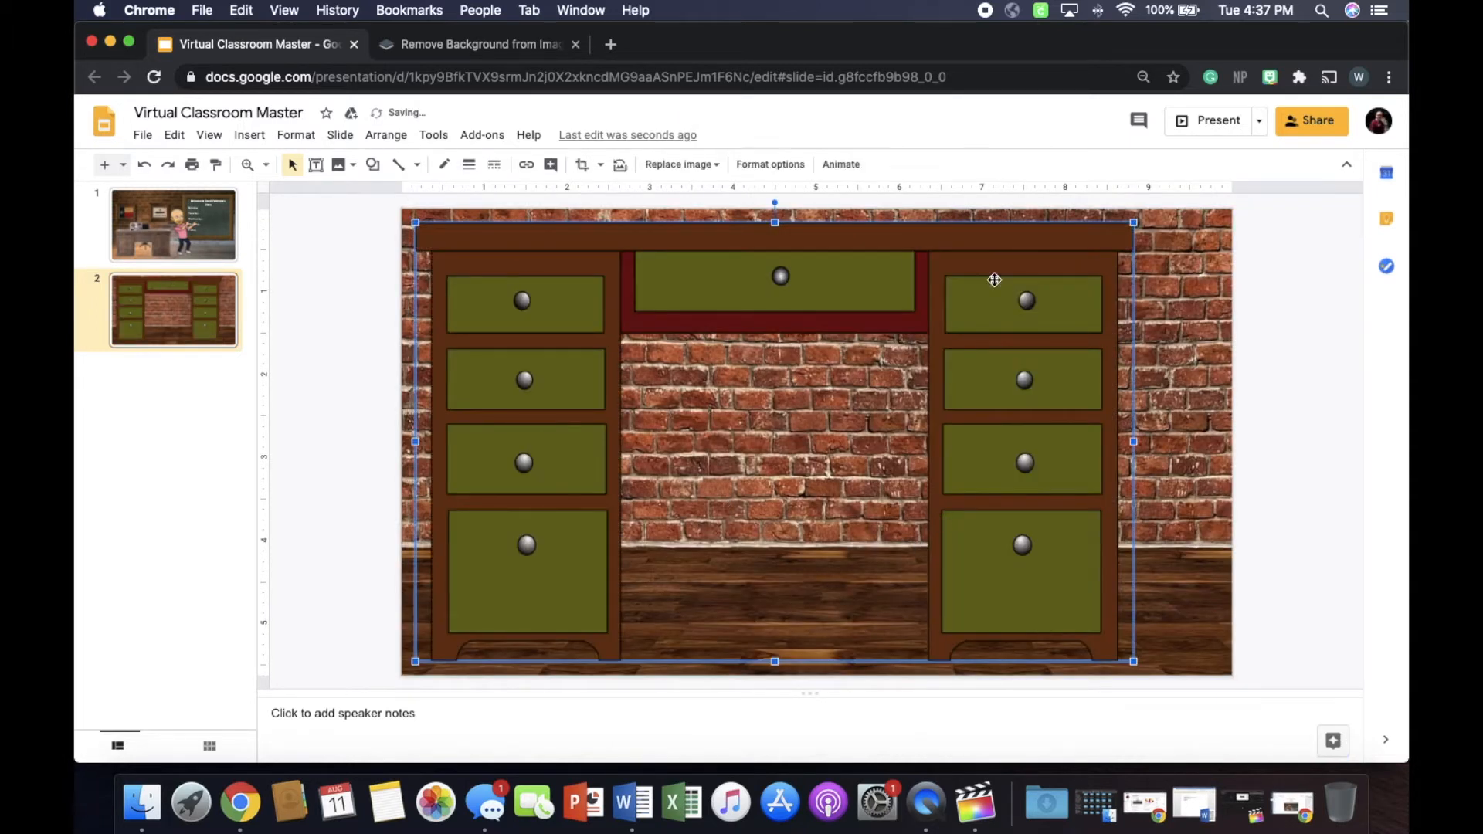
Try the green-drawer desk at a smaller size on the wood floor, and delete it from the slide.
drag(1133, 221, 781, 422)
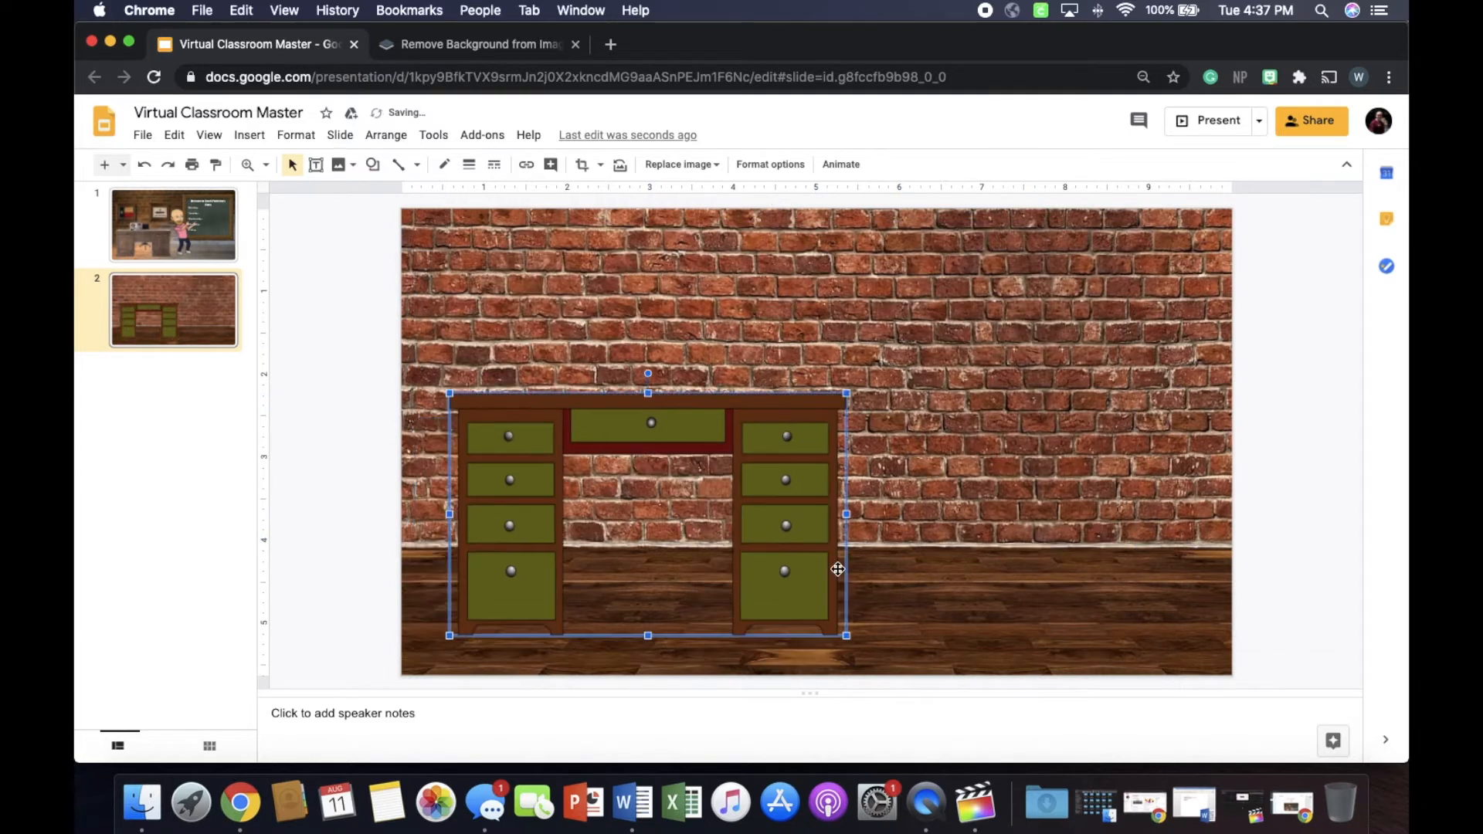
drag(803, 556, 859, 560)
drag(903, 397, 848, 433)
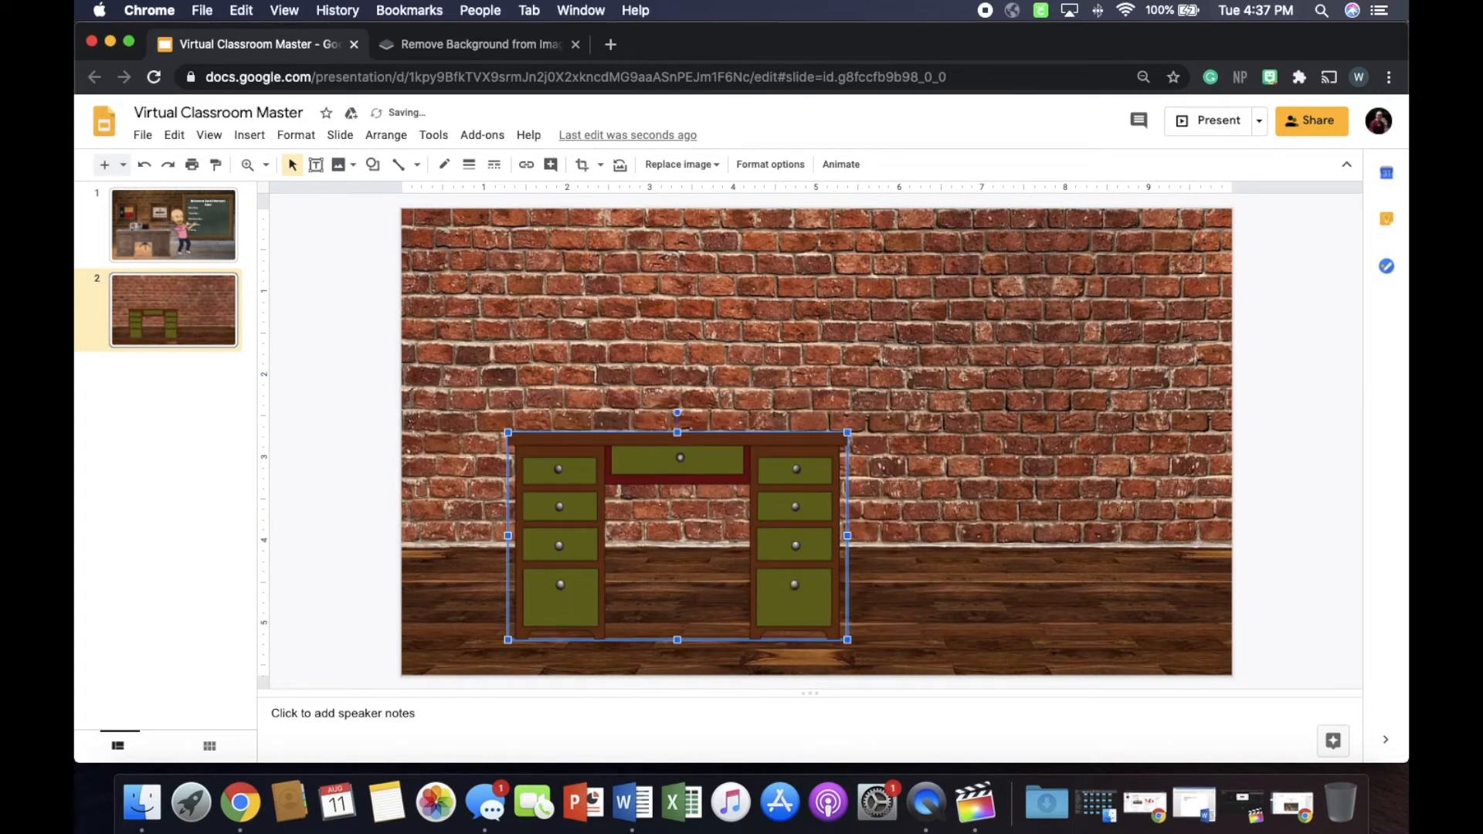
key(BackSpace)
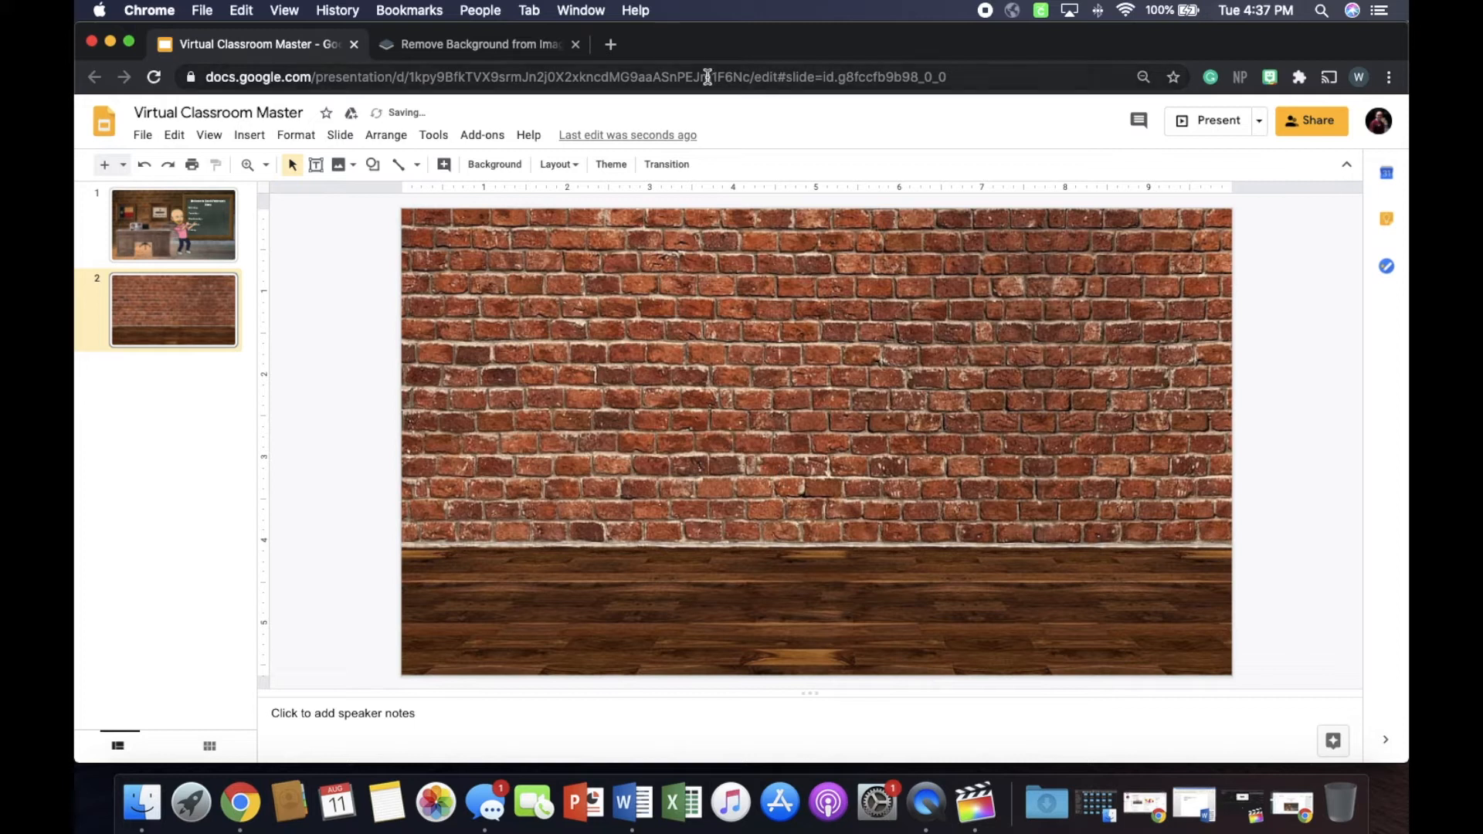
Search Google for "front side of desk" in a new browser tab.
click(610, 45)
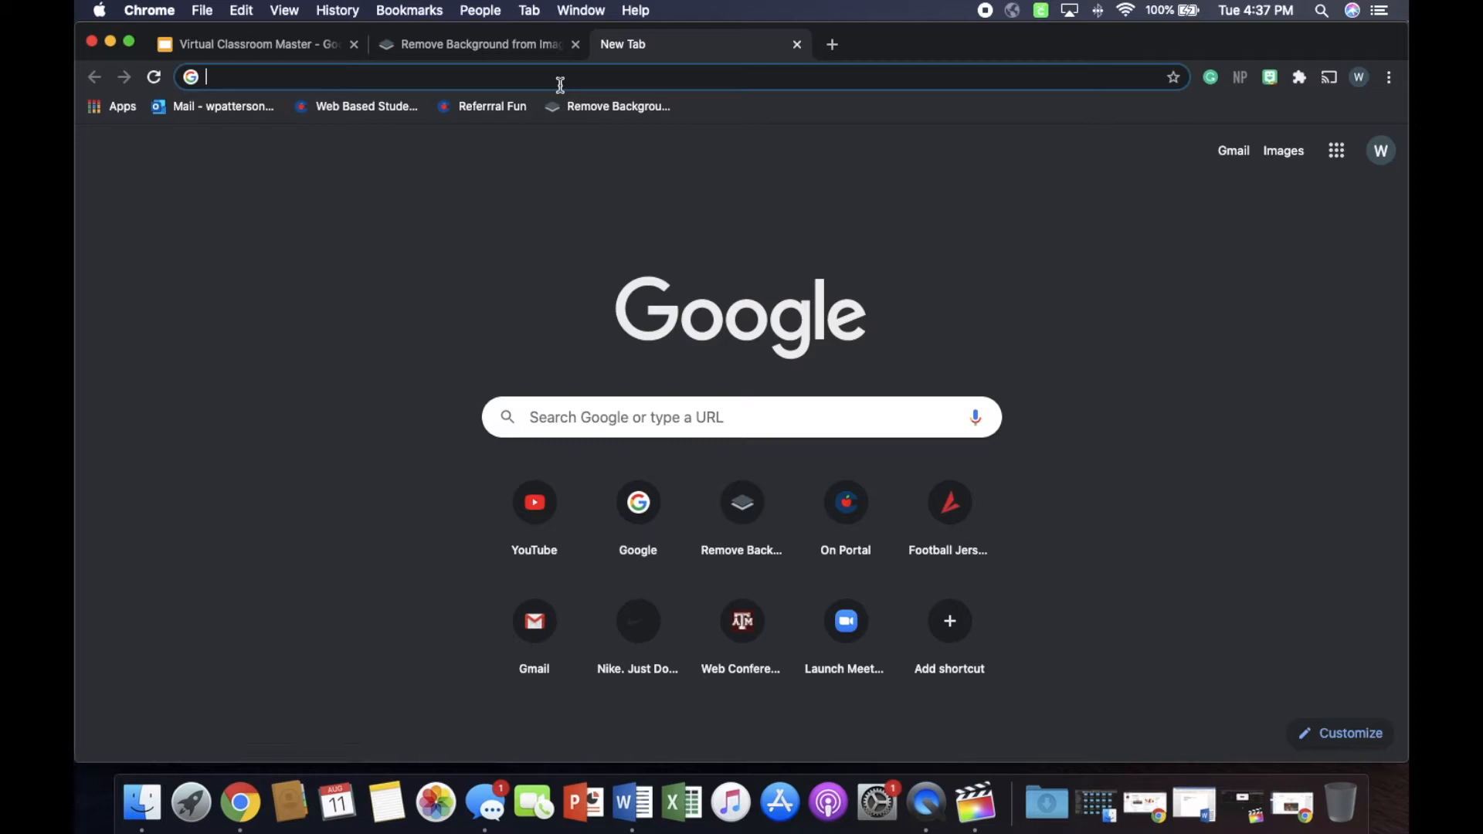
text(front )
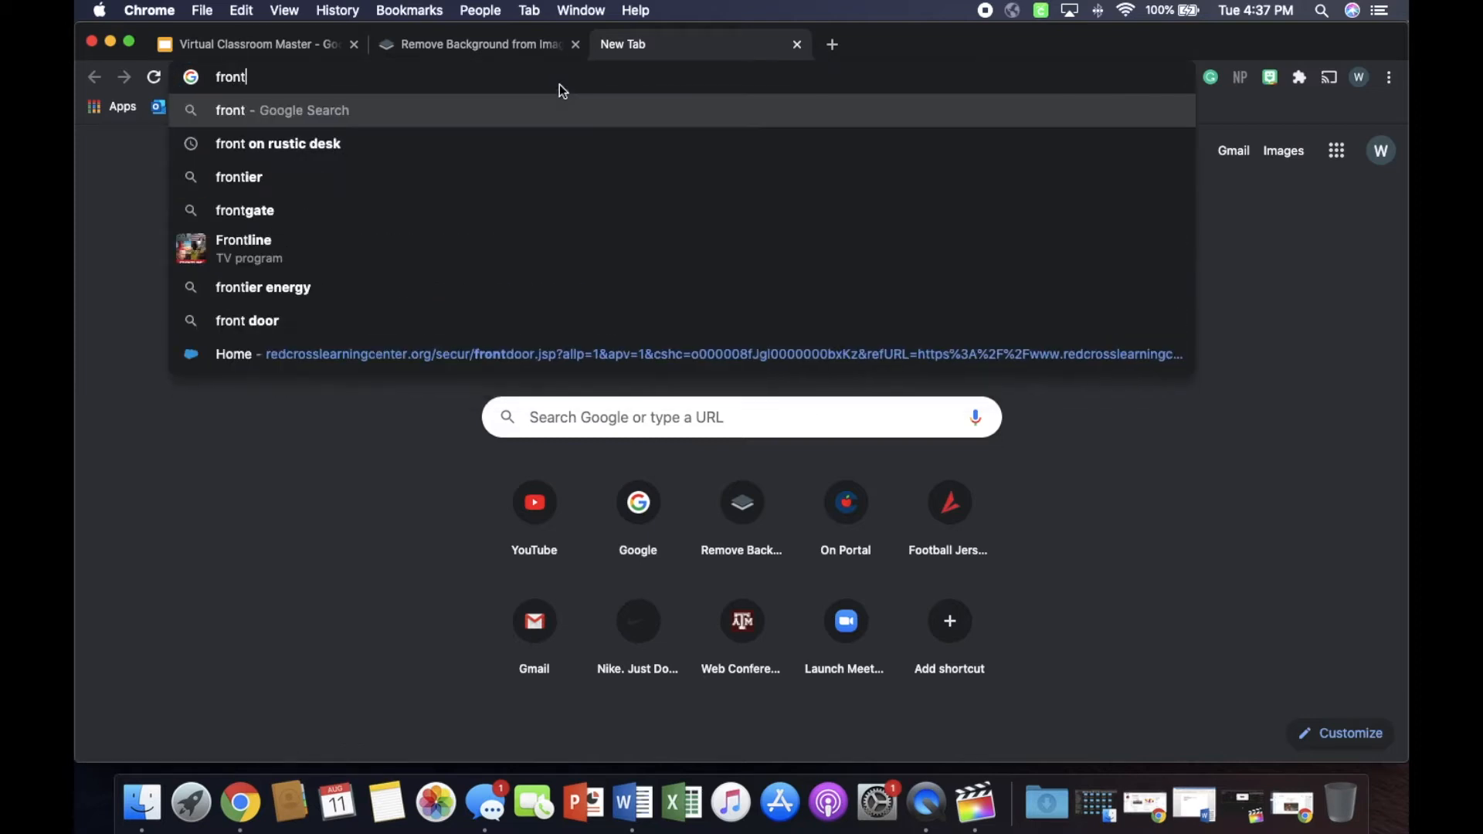
text(side of th)
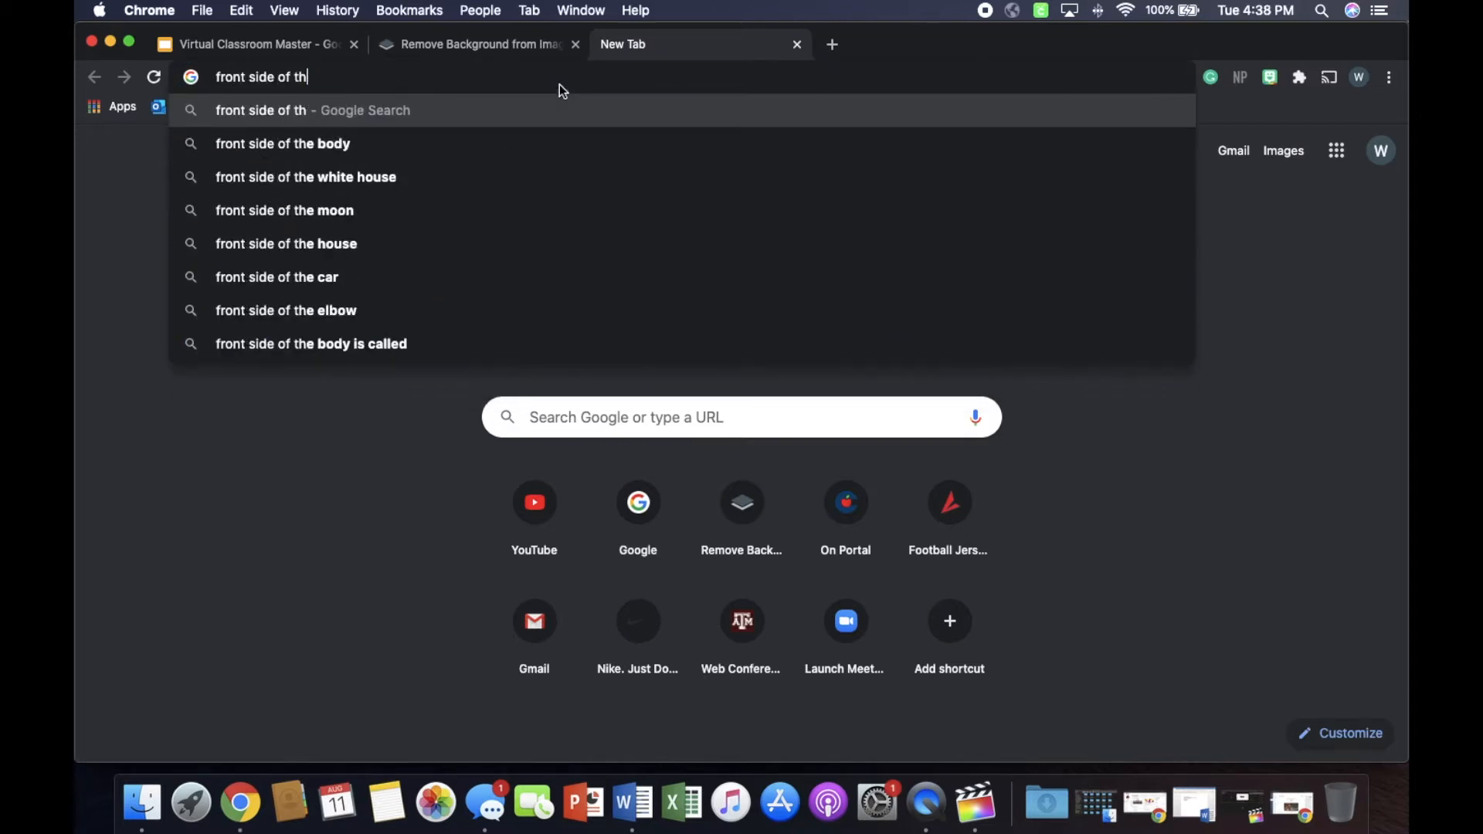
key(BackSpace)
key(BackSpace)
text(desk)
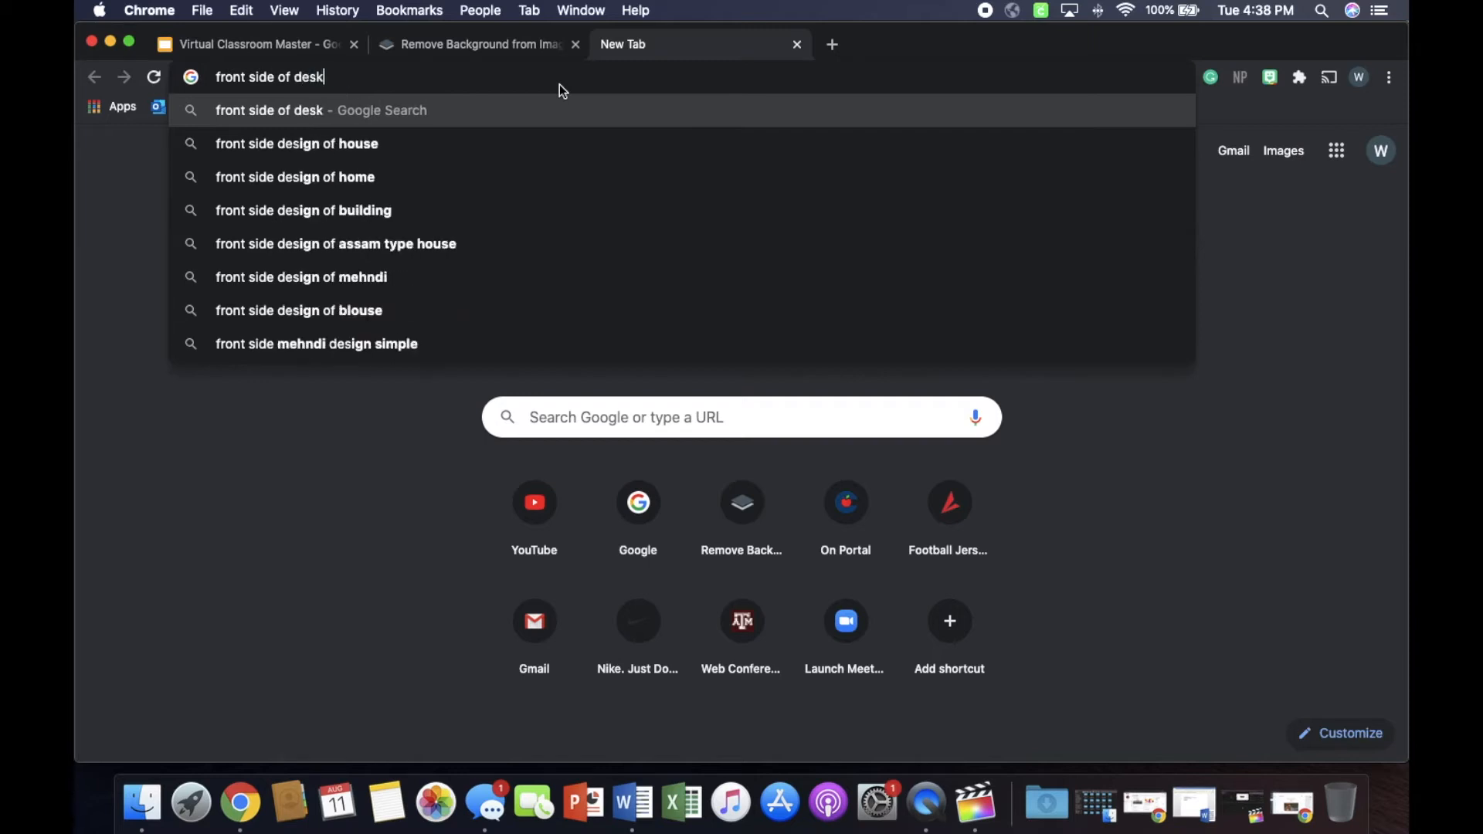
key(Return)
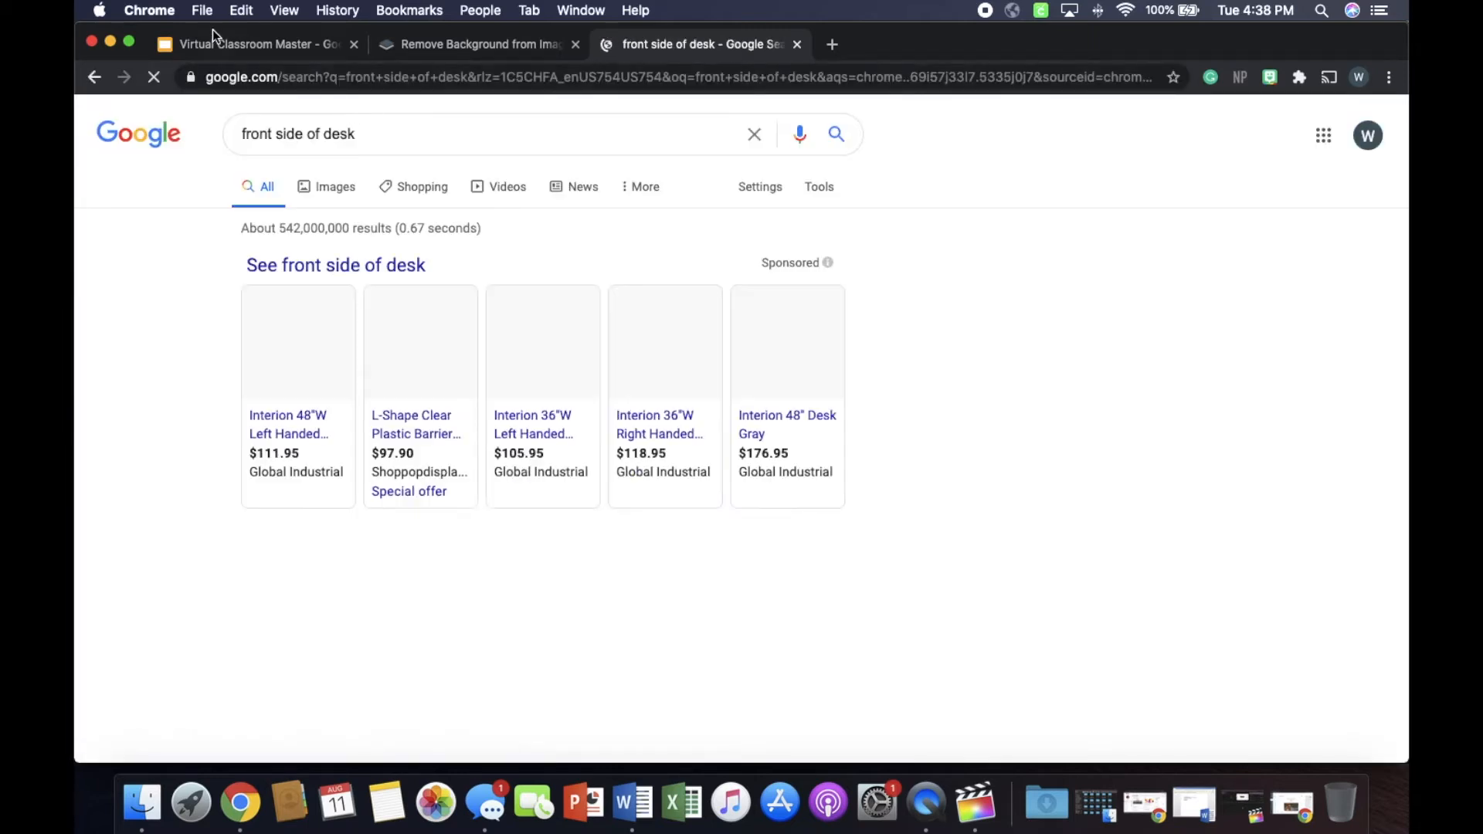
Examine which side of the desk is shown on slide 1, and return to the Google results.
click(211, 44)
click(174, 224)
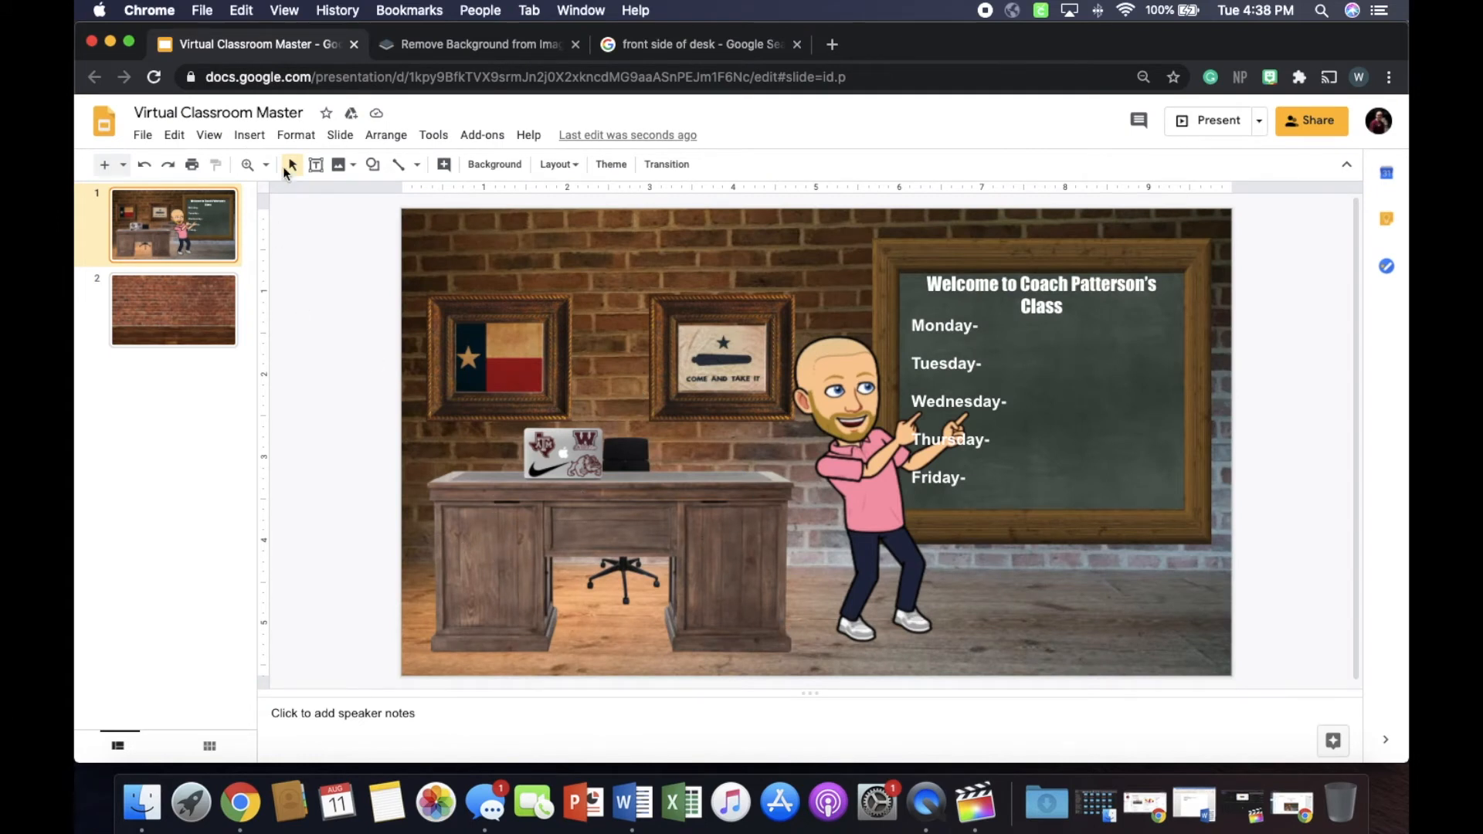
click(670, 44)
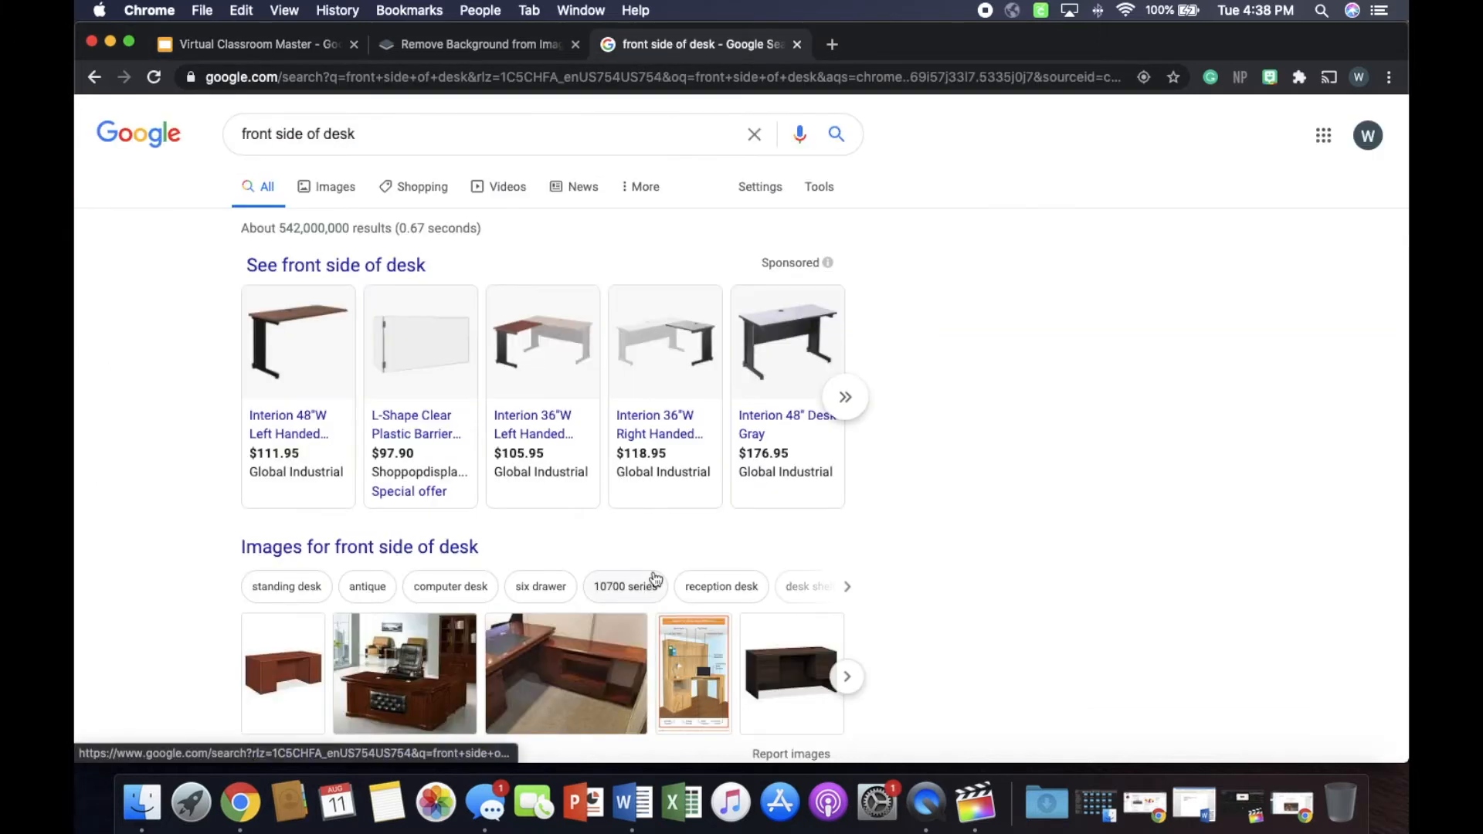
Look through the Google image results for "front side of desk" for a suitable desk picture.
scroll(655, 578, down, 4)
scroll(653, 579, up, 3)
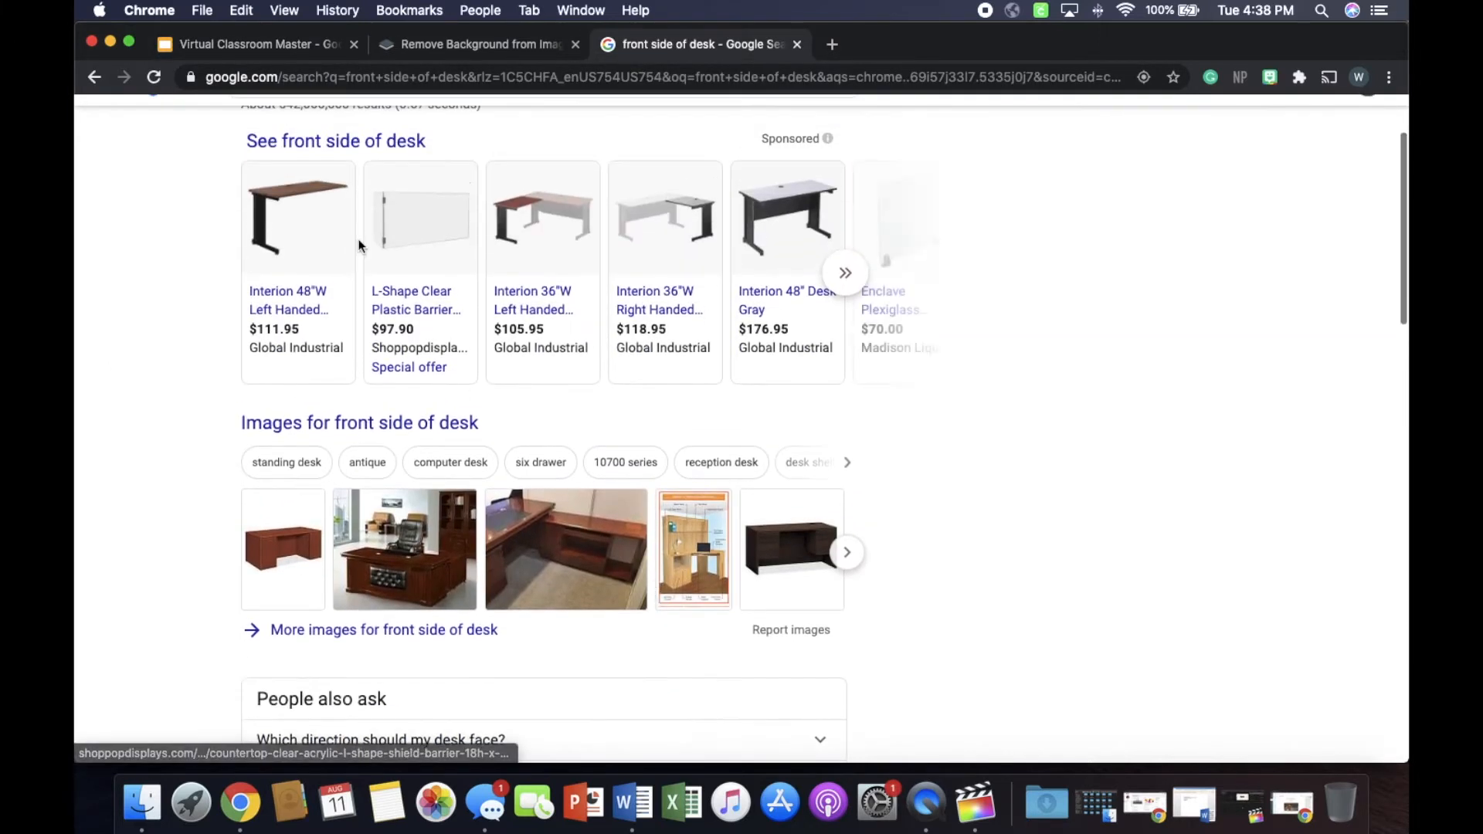
scroll(359, 246, up, 3)
click(332, 193)
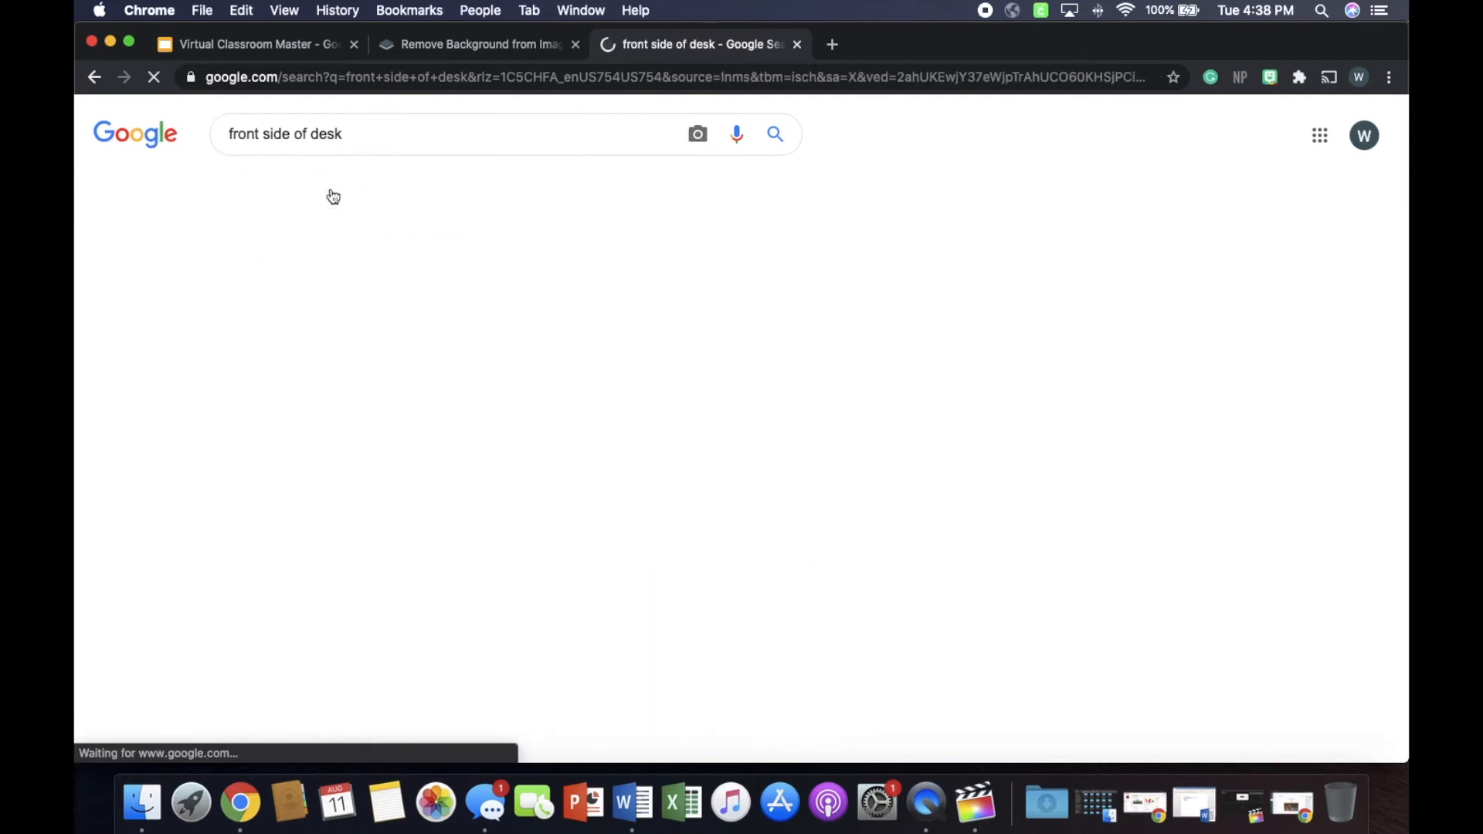
scroll(841, 460, down, 6)
scroll(845, 468, down, 12)
scroll(845, 468, down, 20)
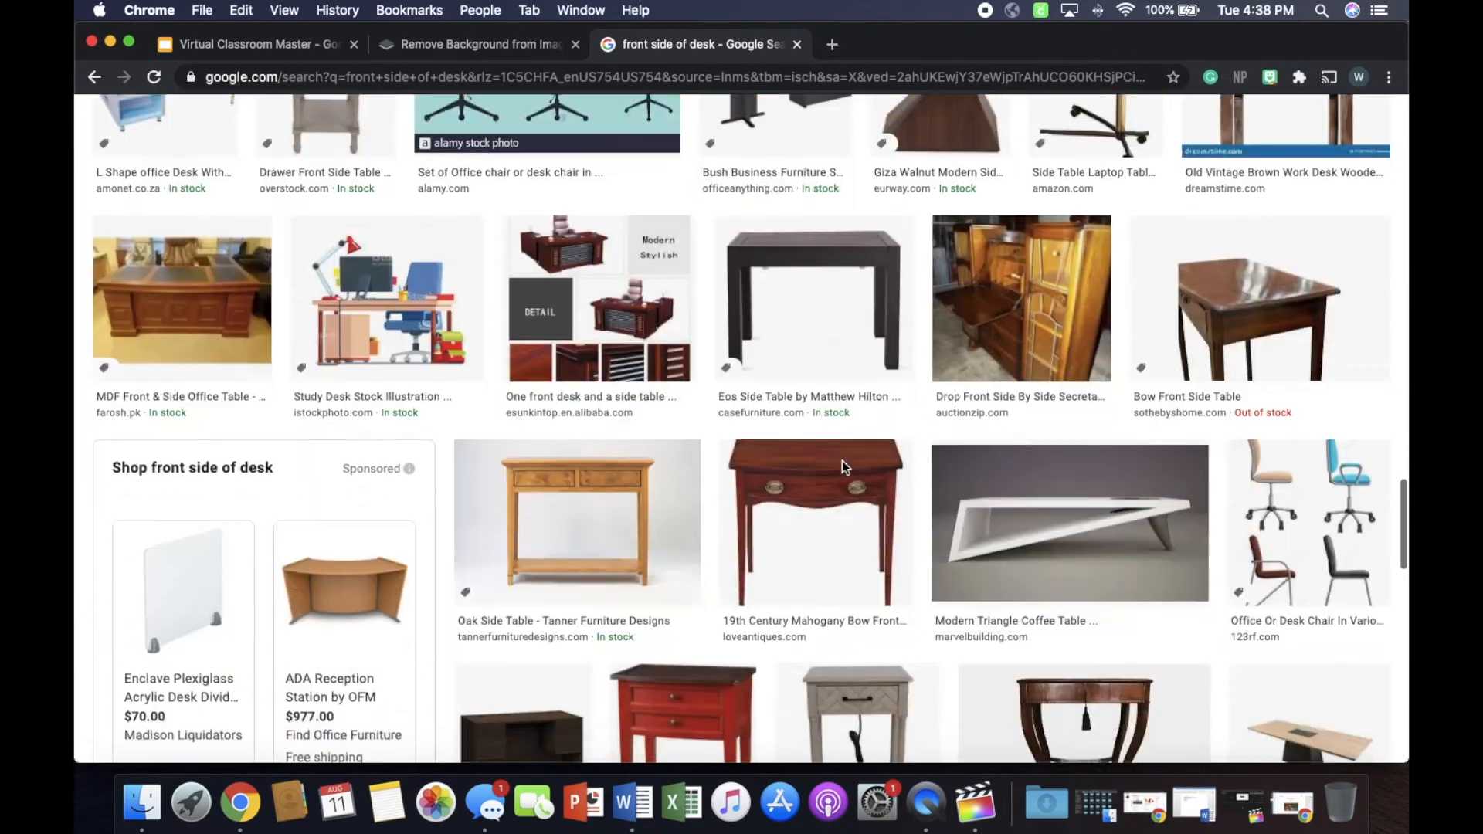
scroll(842, 460, up, 20)
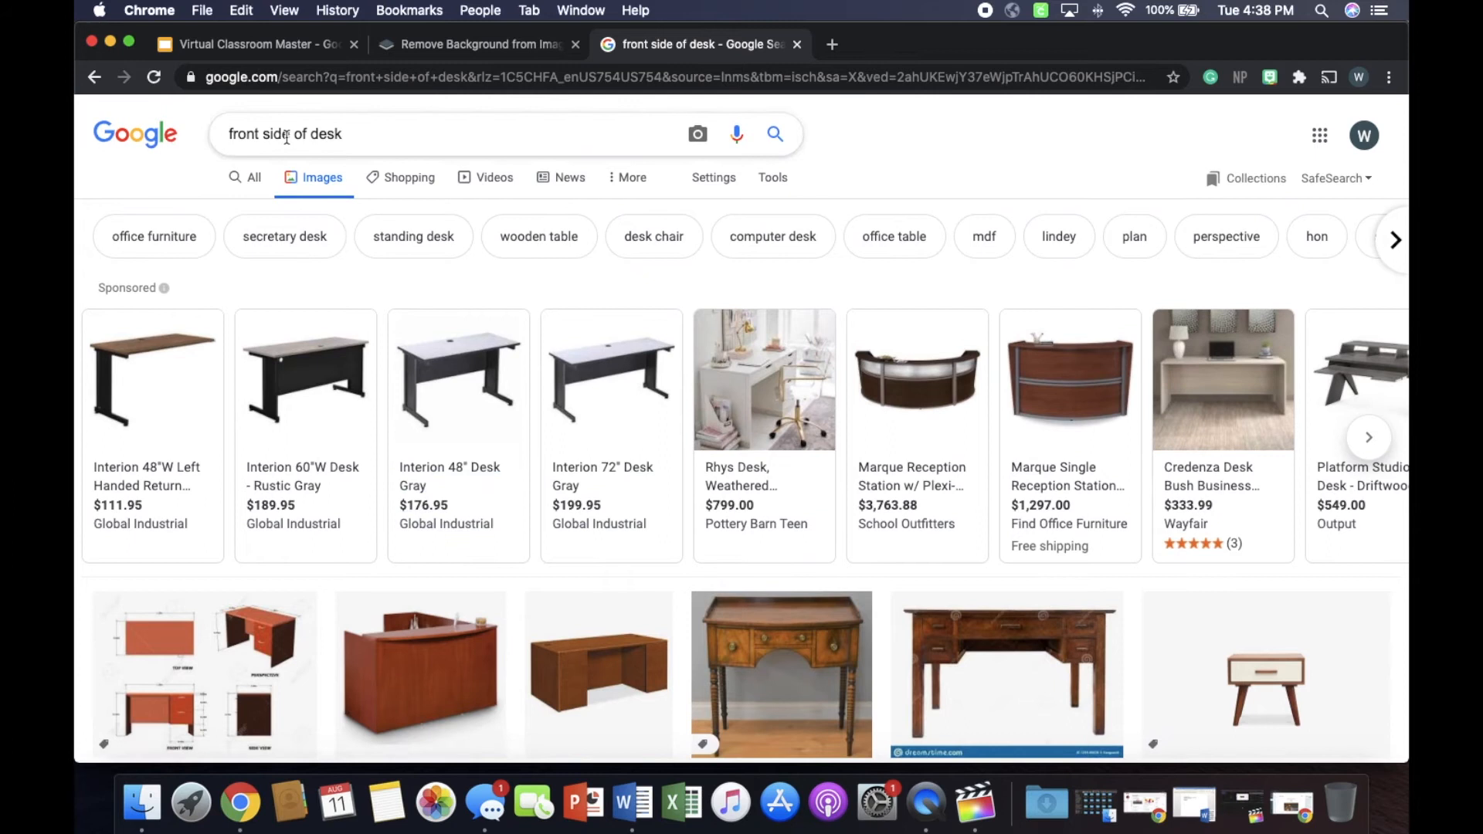
Change the Google image search to "back side of desk" and browse the desk pictures.
drag(289, 135, 174, 135)
text(back side)
key(Return)
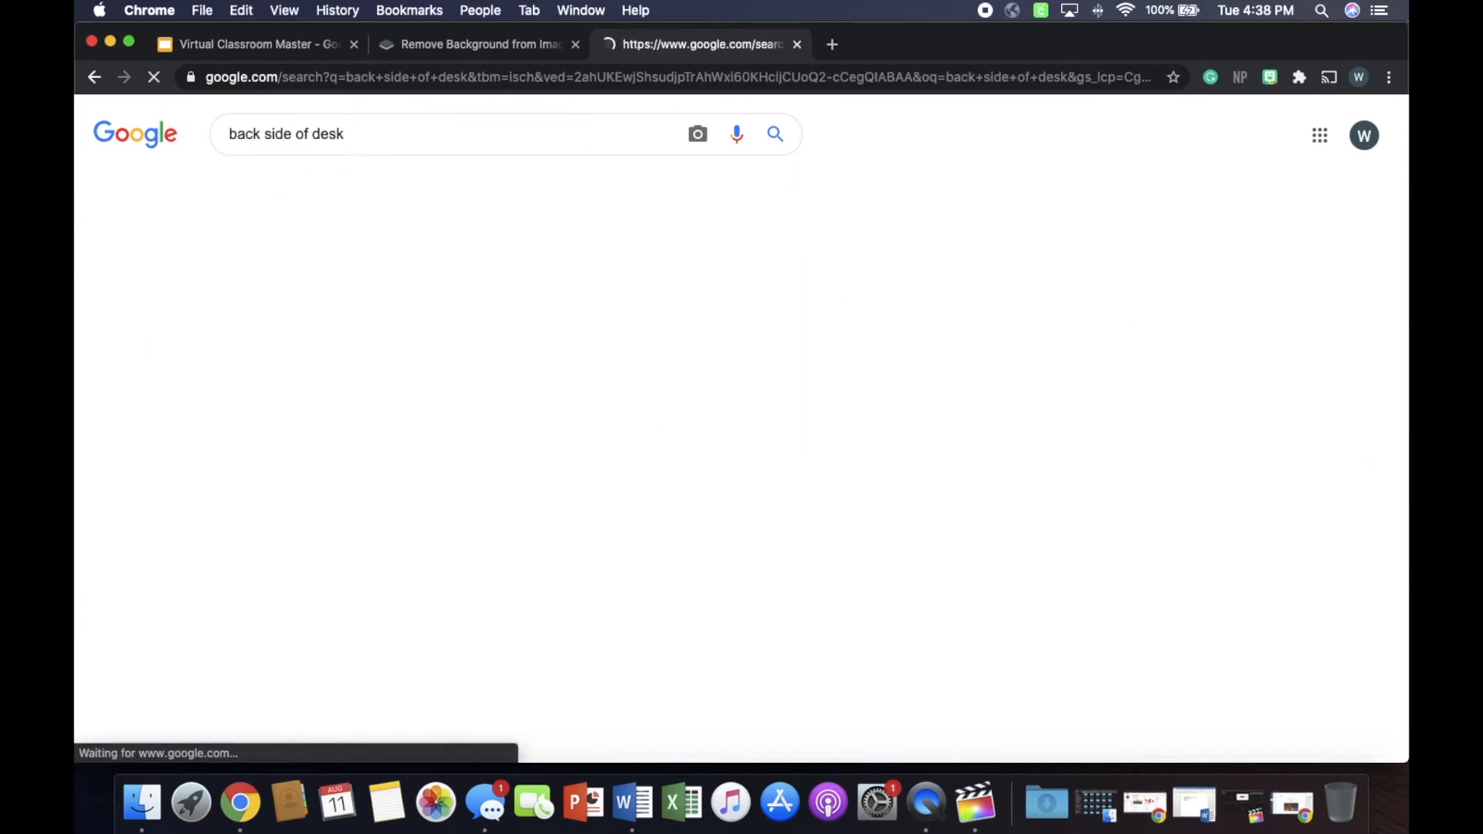
scroll(545, 484, down, 5)
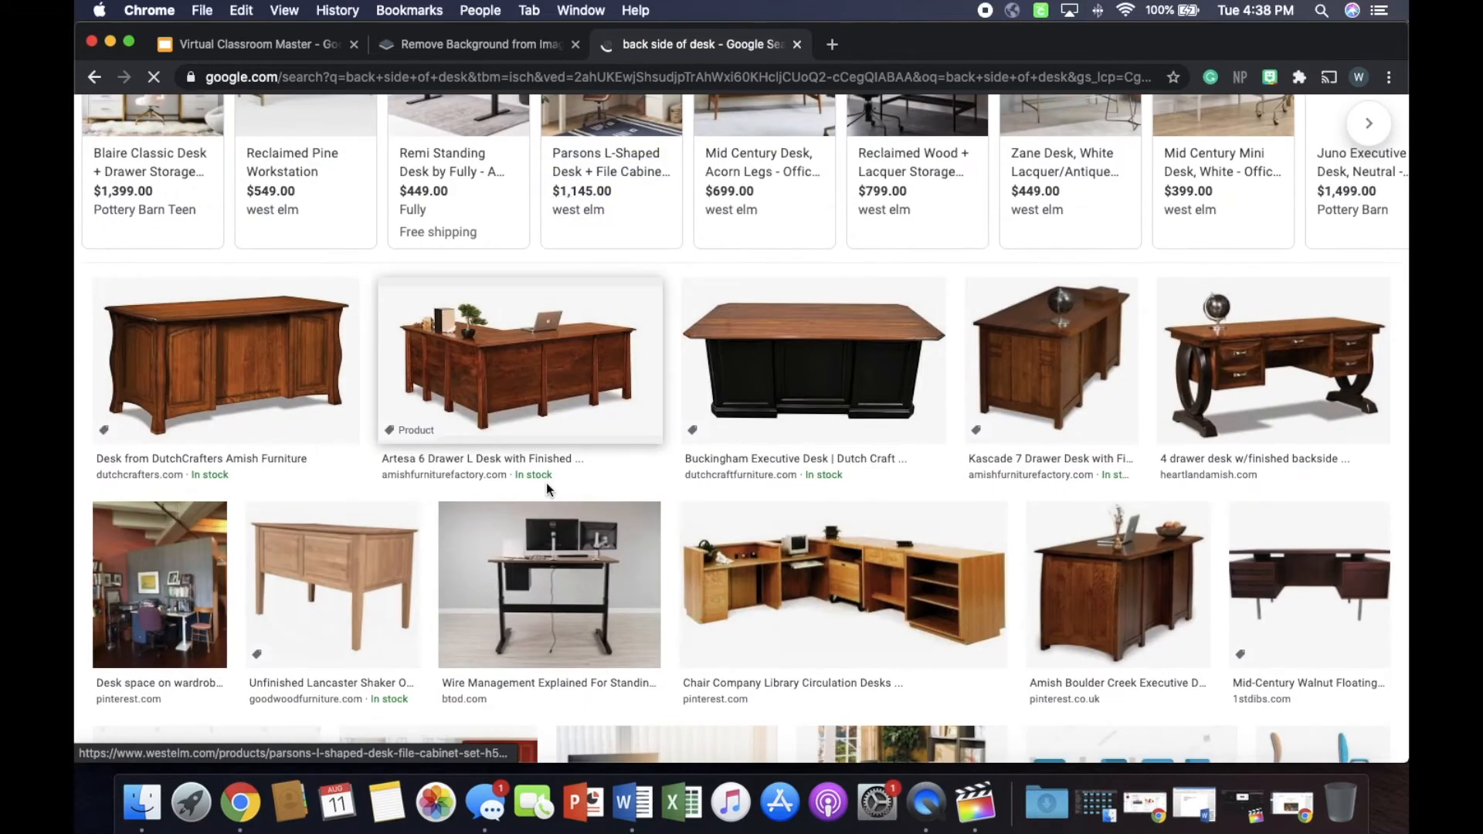
scroll(794, 366, down, 2)
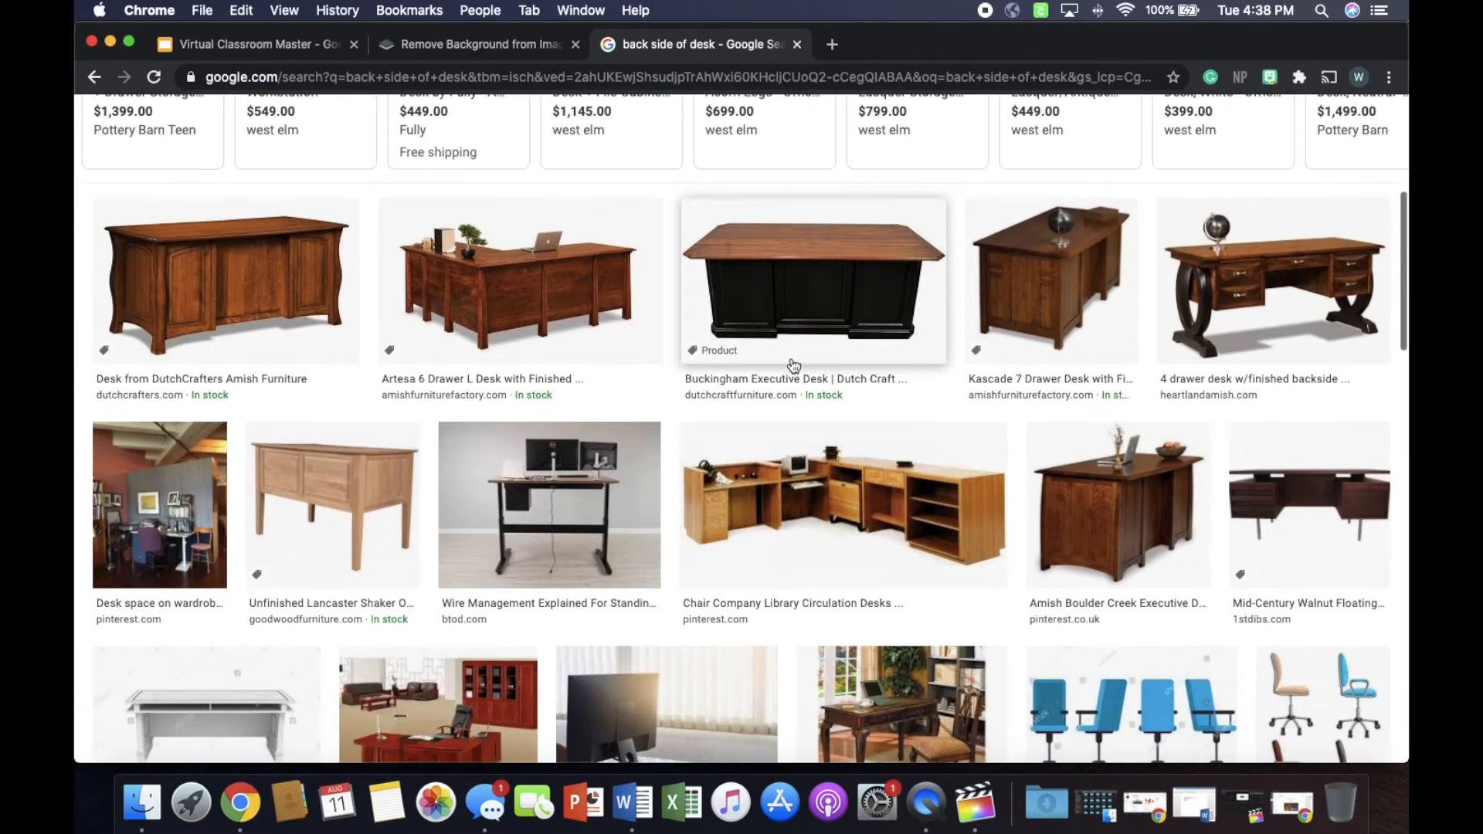
Save the Artesa 6 Drawer L Desk picture to the iCloud Desktop as a JPEG named image.
click(543, 291)
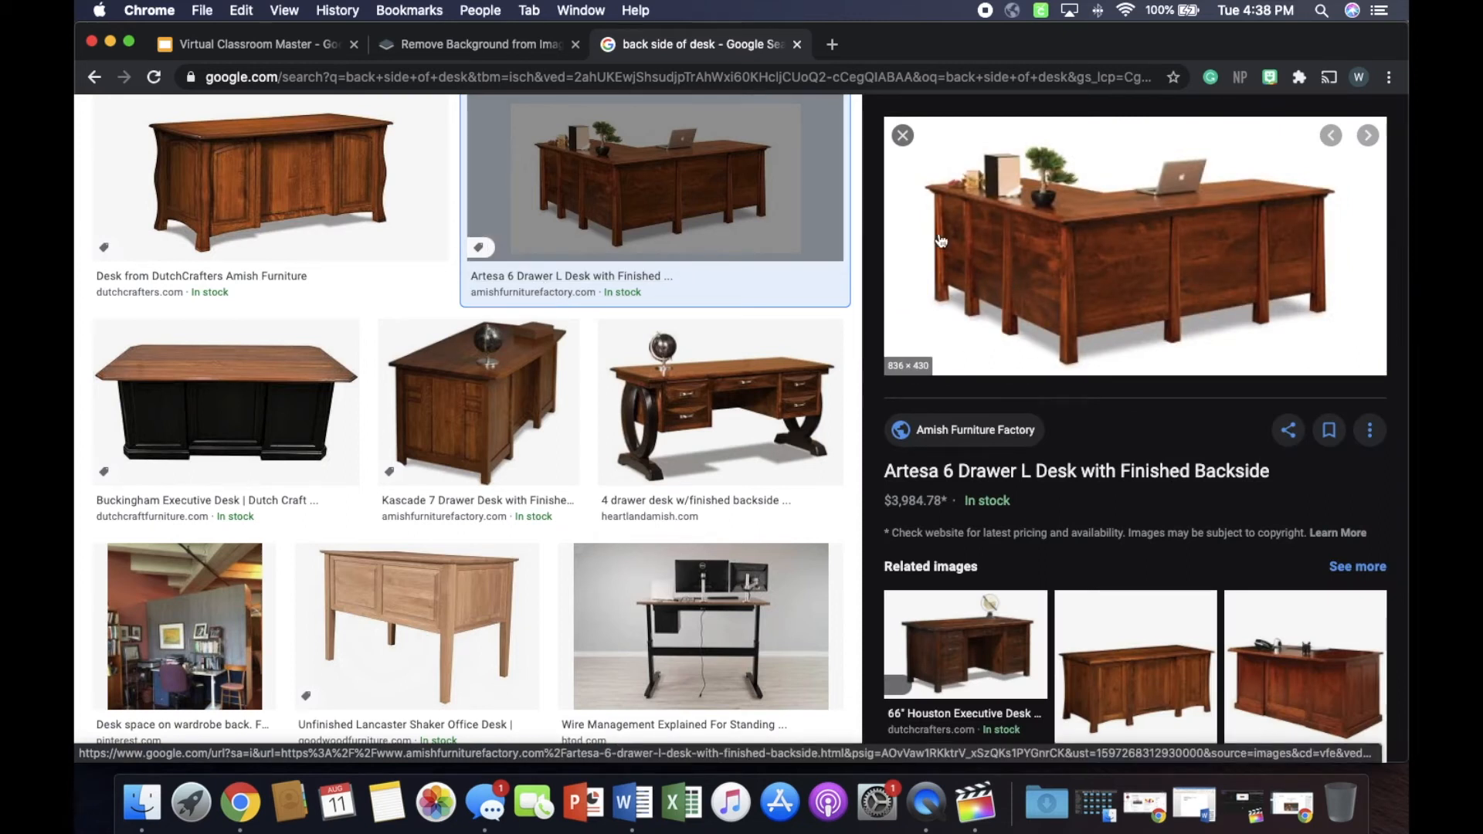
right_click(1076, 301)
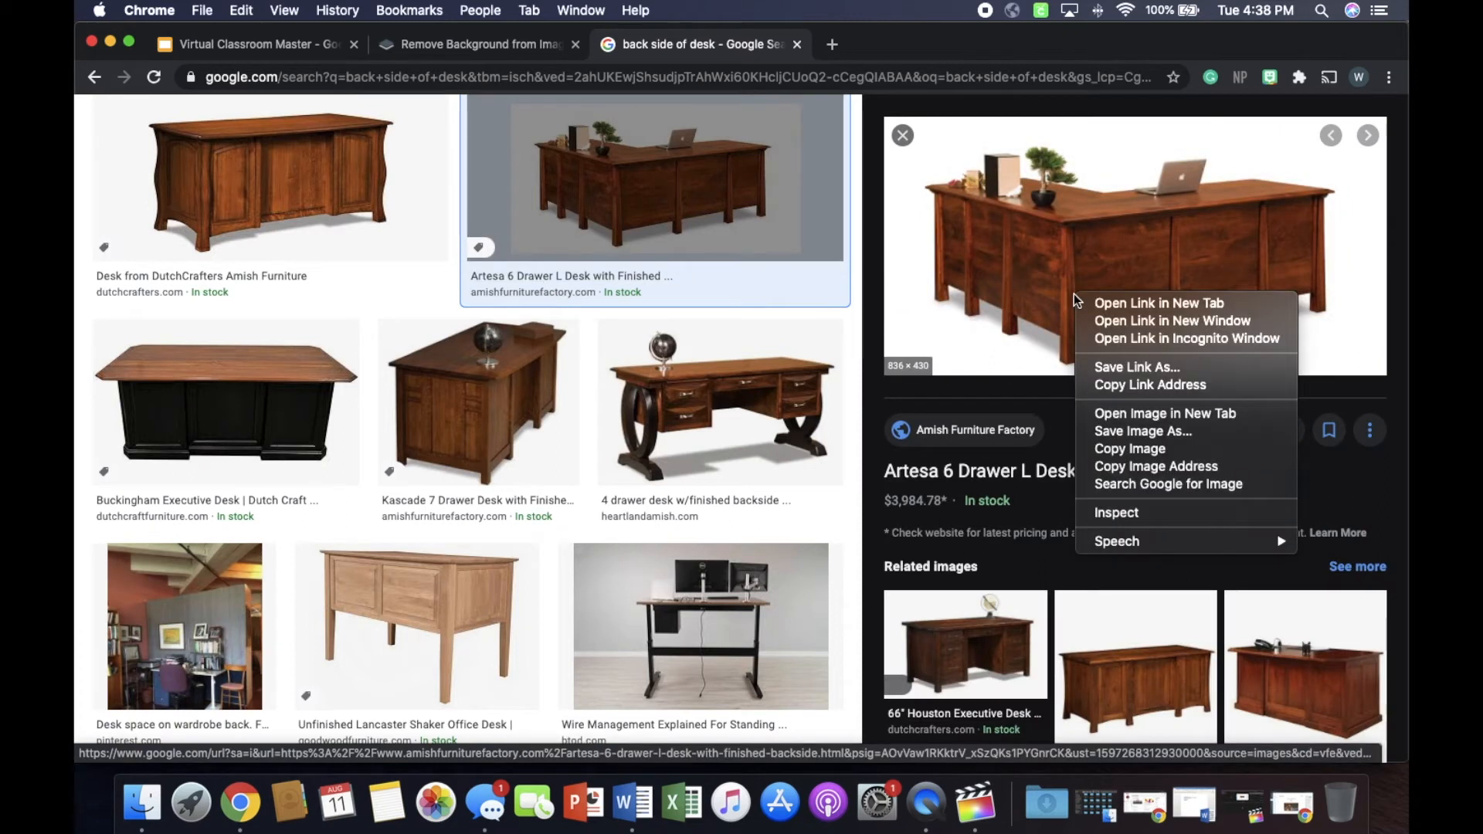
click(1159, 437)
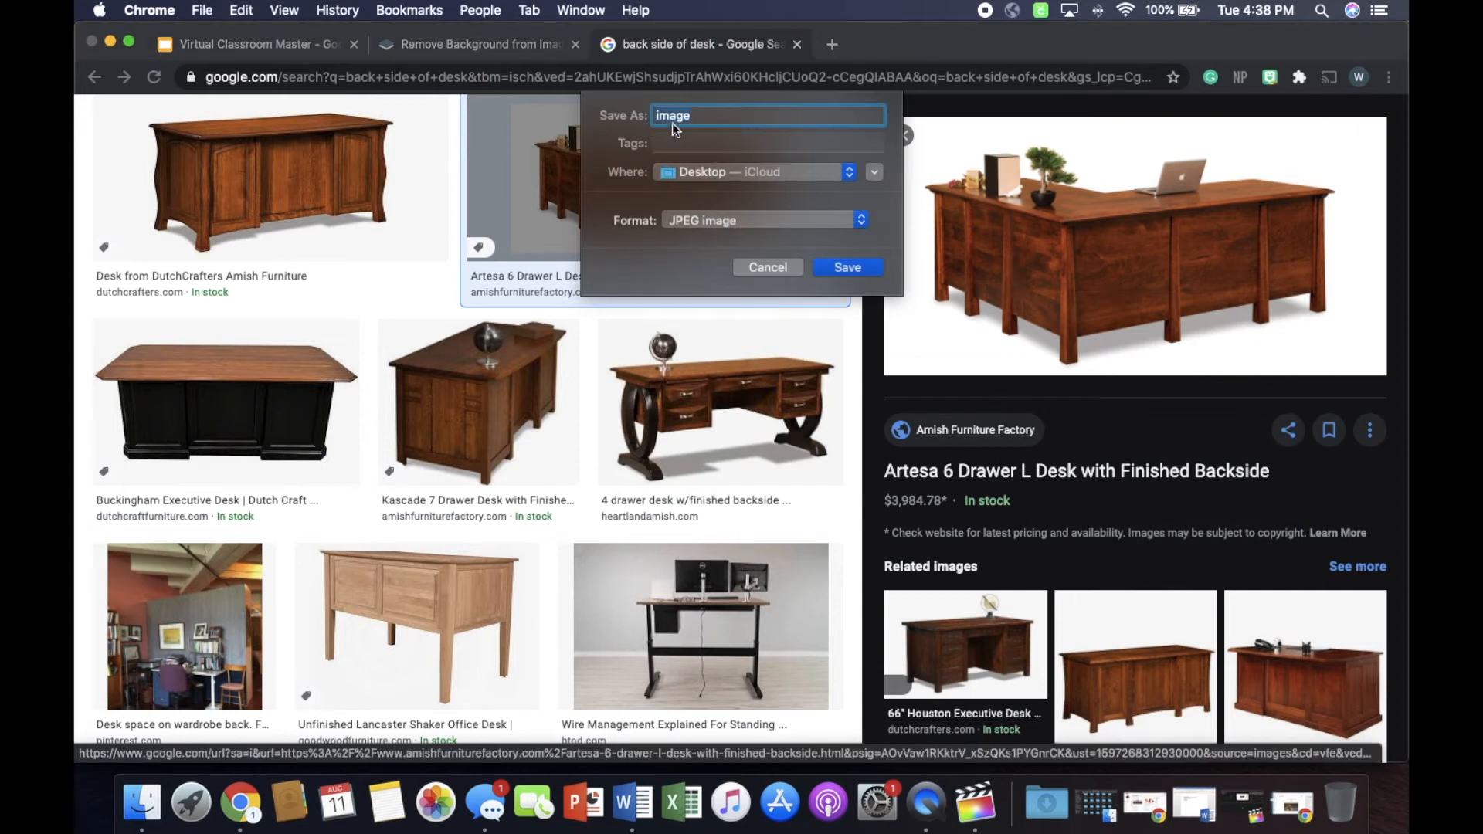
click(847, 267)
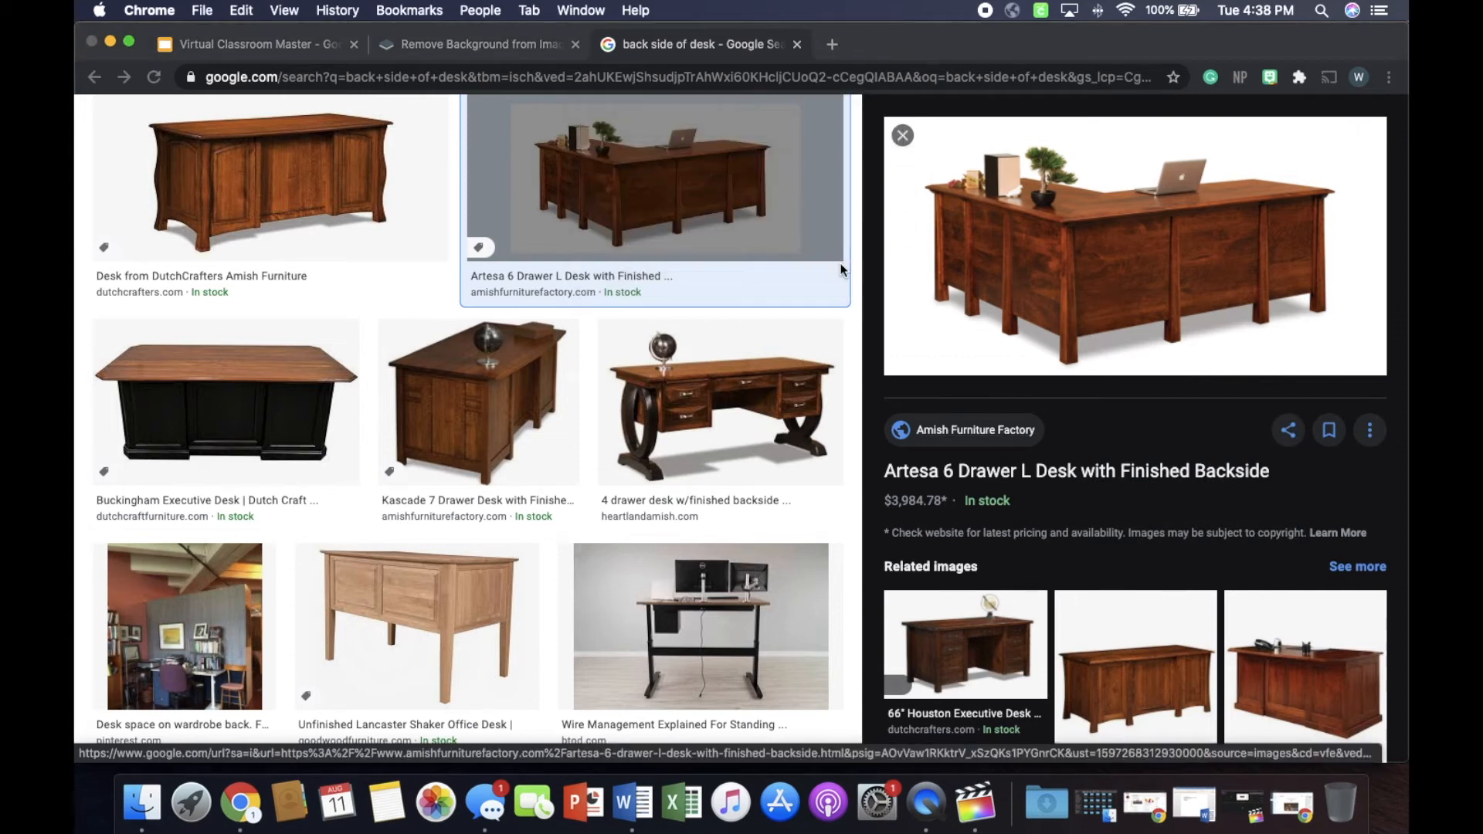
Switch to remove.bg, remove the background from image.jpeg on the iCloud Desktop, and download the preview-size result.
click(461, 49)
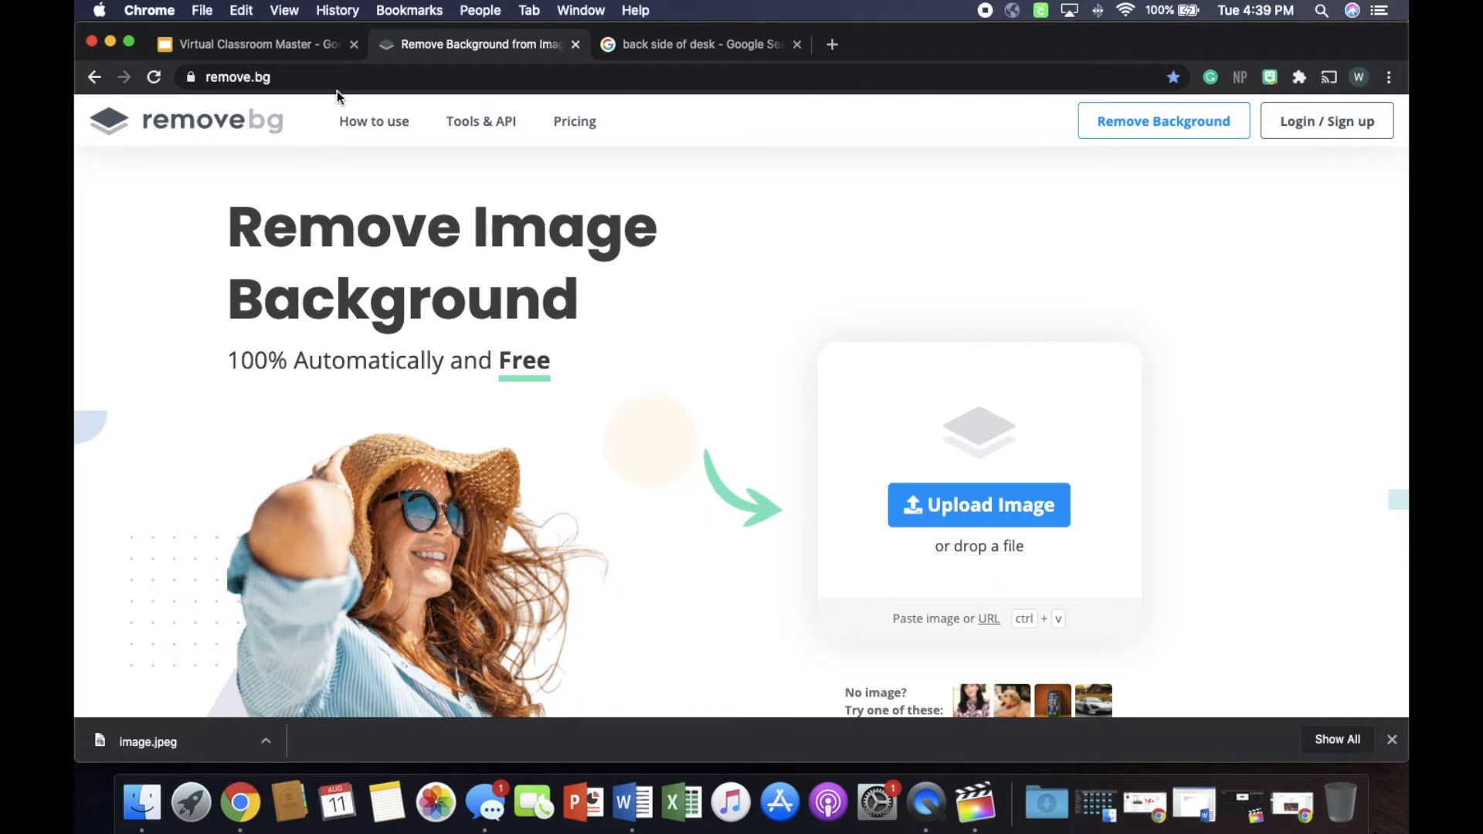
click(950, 506)
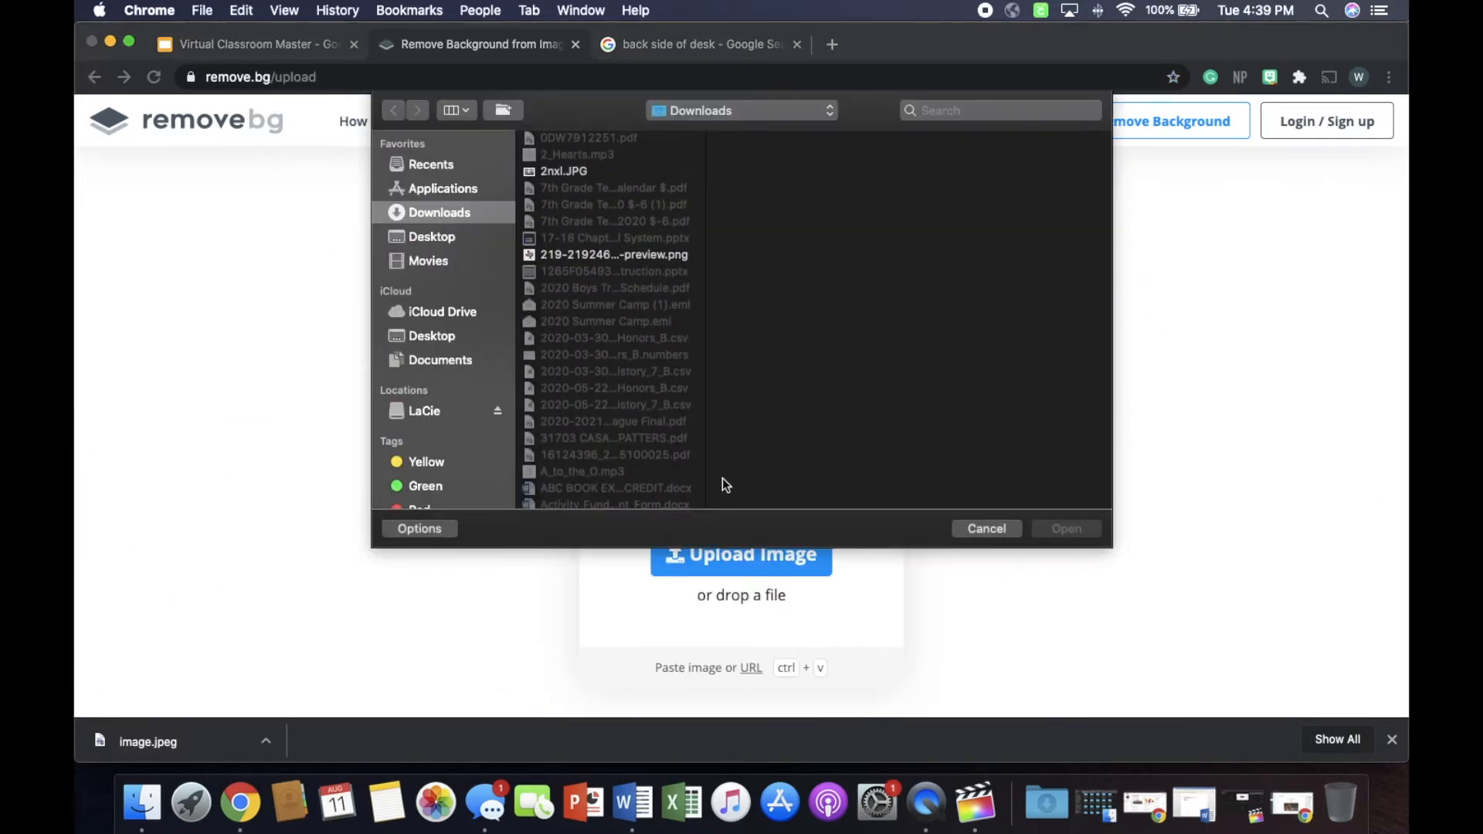
click(445, 338)
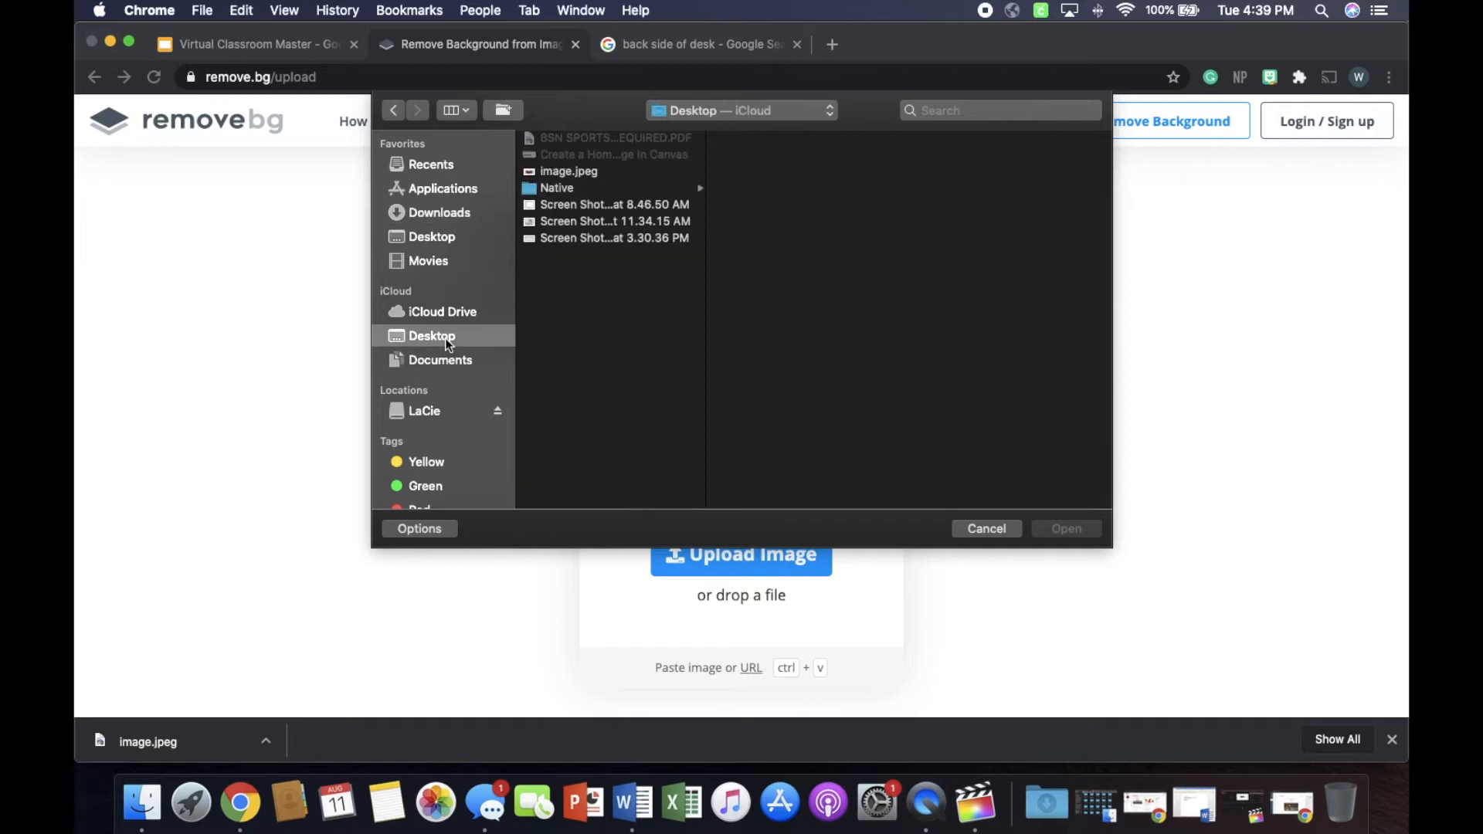
click(591, 169)
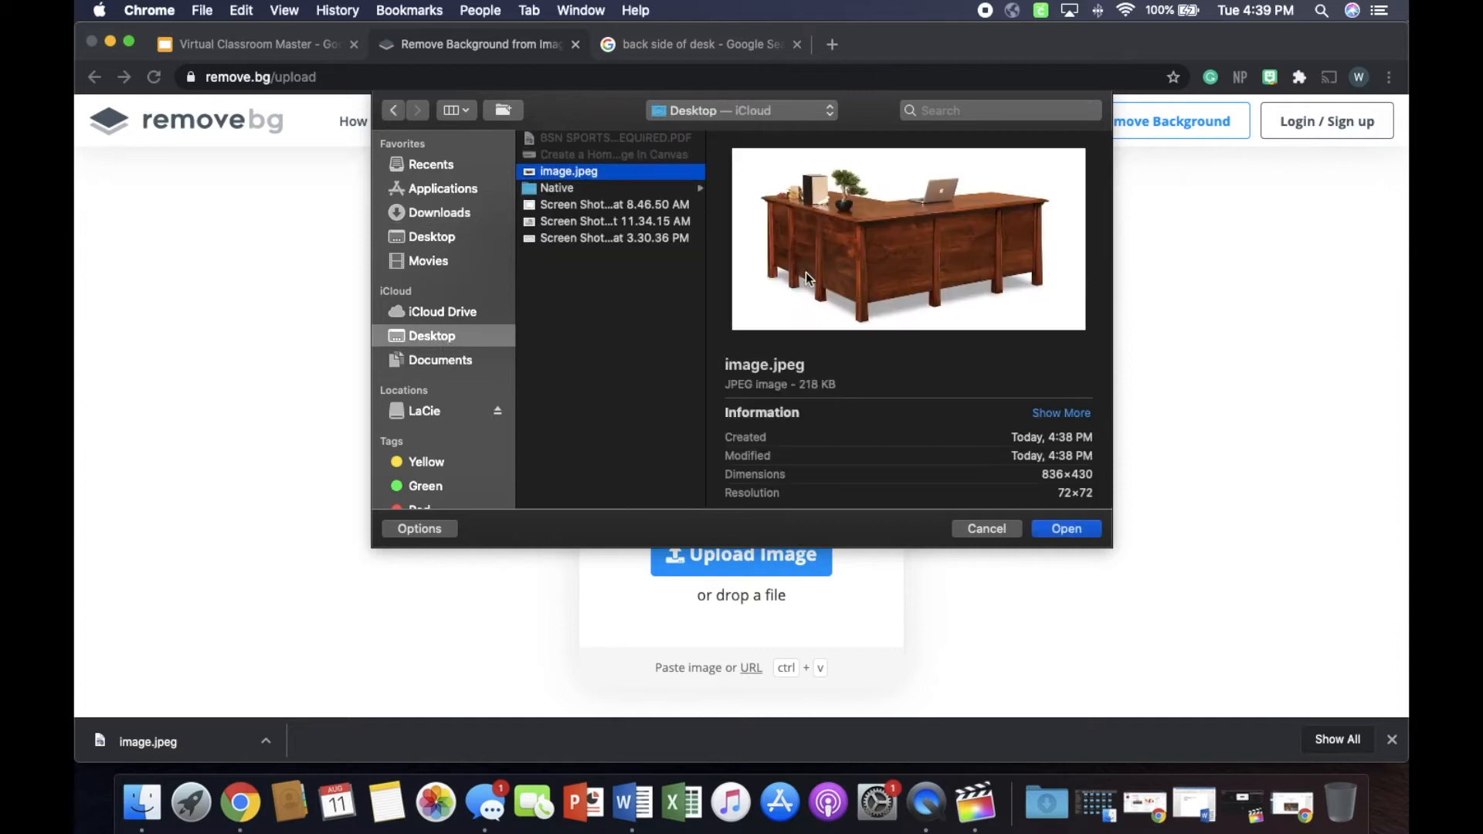
click(1066, 529)
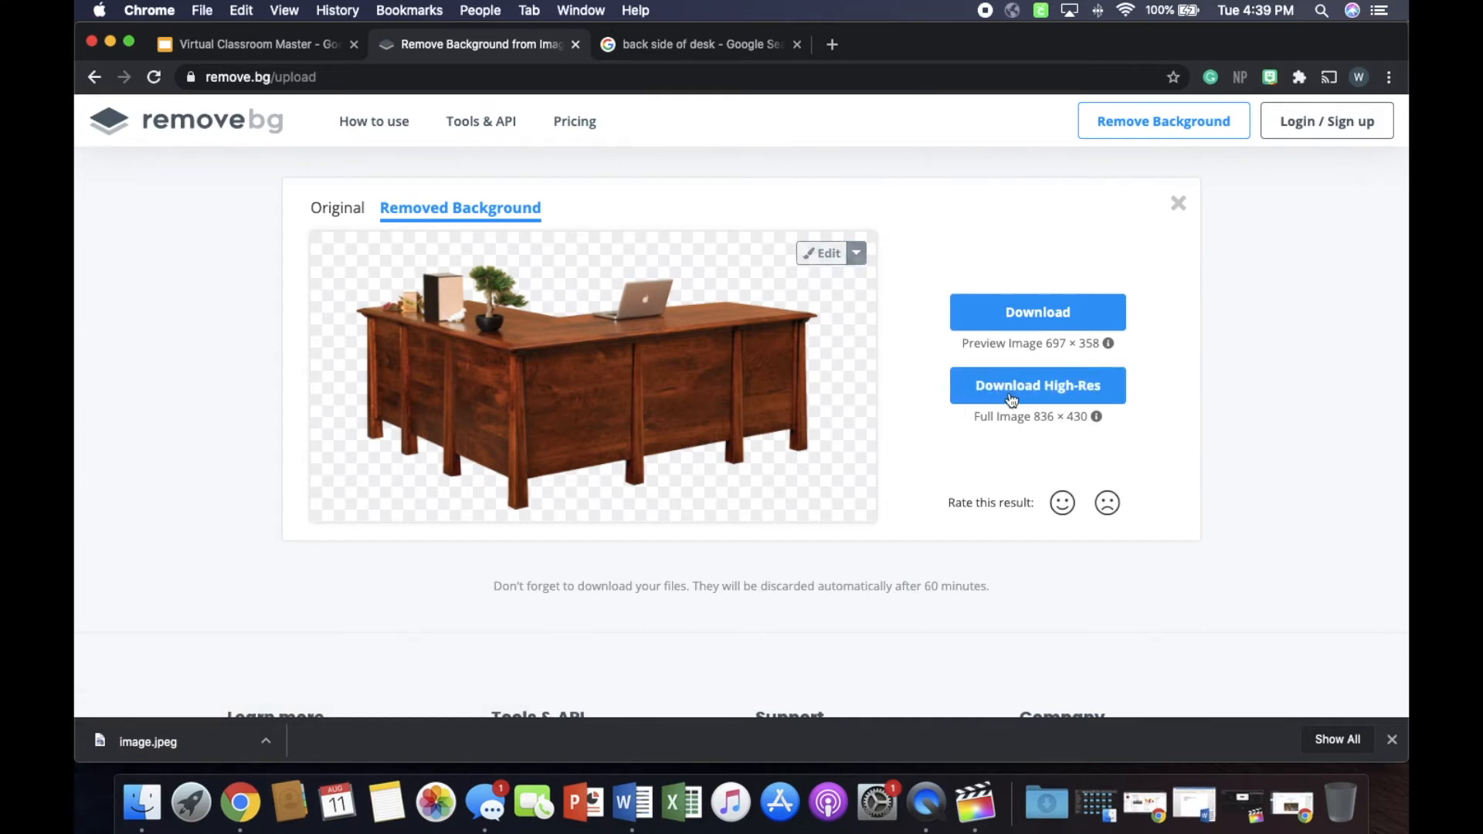
click(1018, 320)
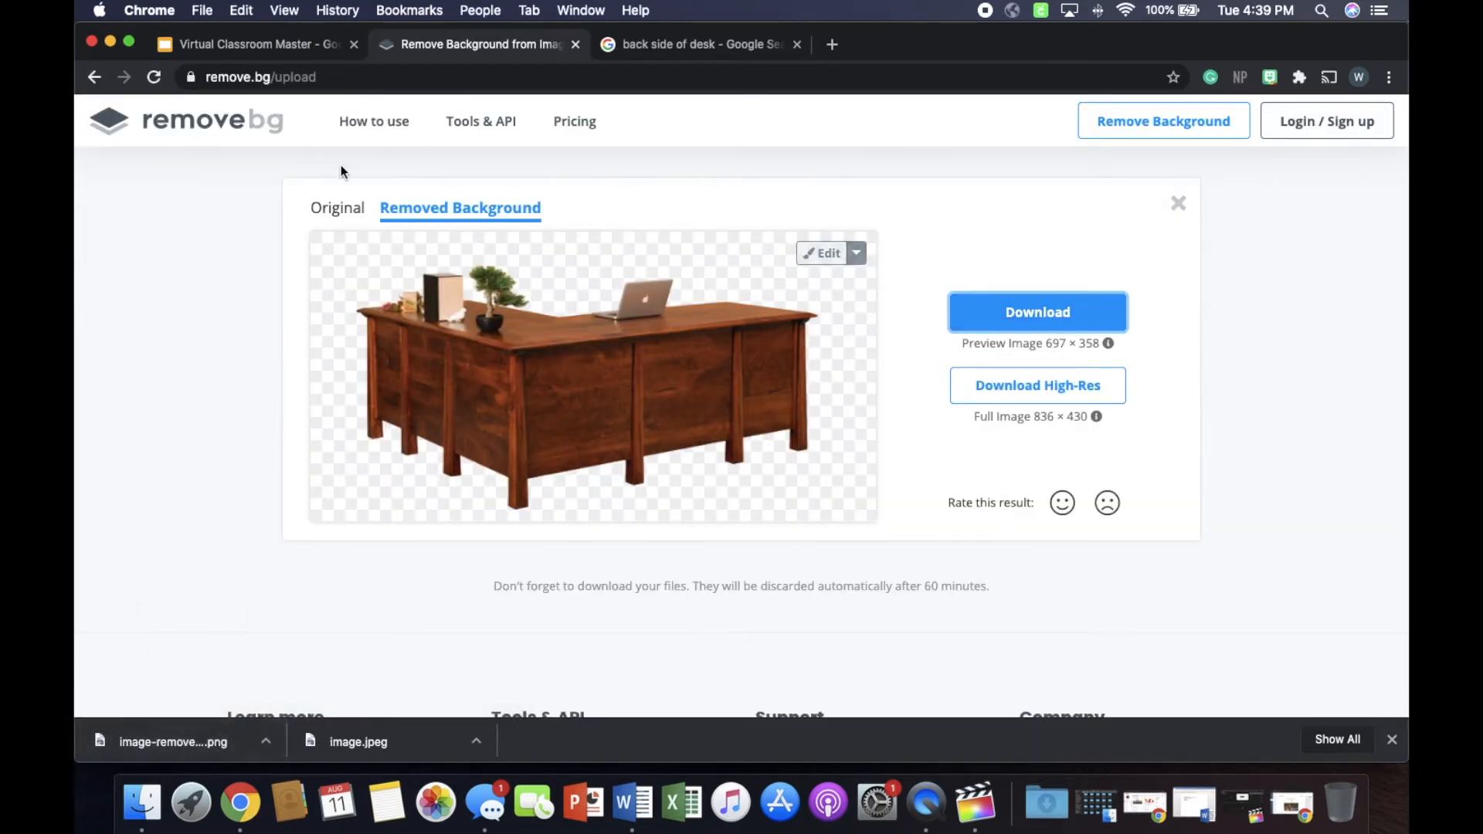
Back in Google Slides, add the downloaded background-free desk PNG to slide 2 and place it on the wood floor at the left.
click(266, 43)
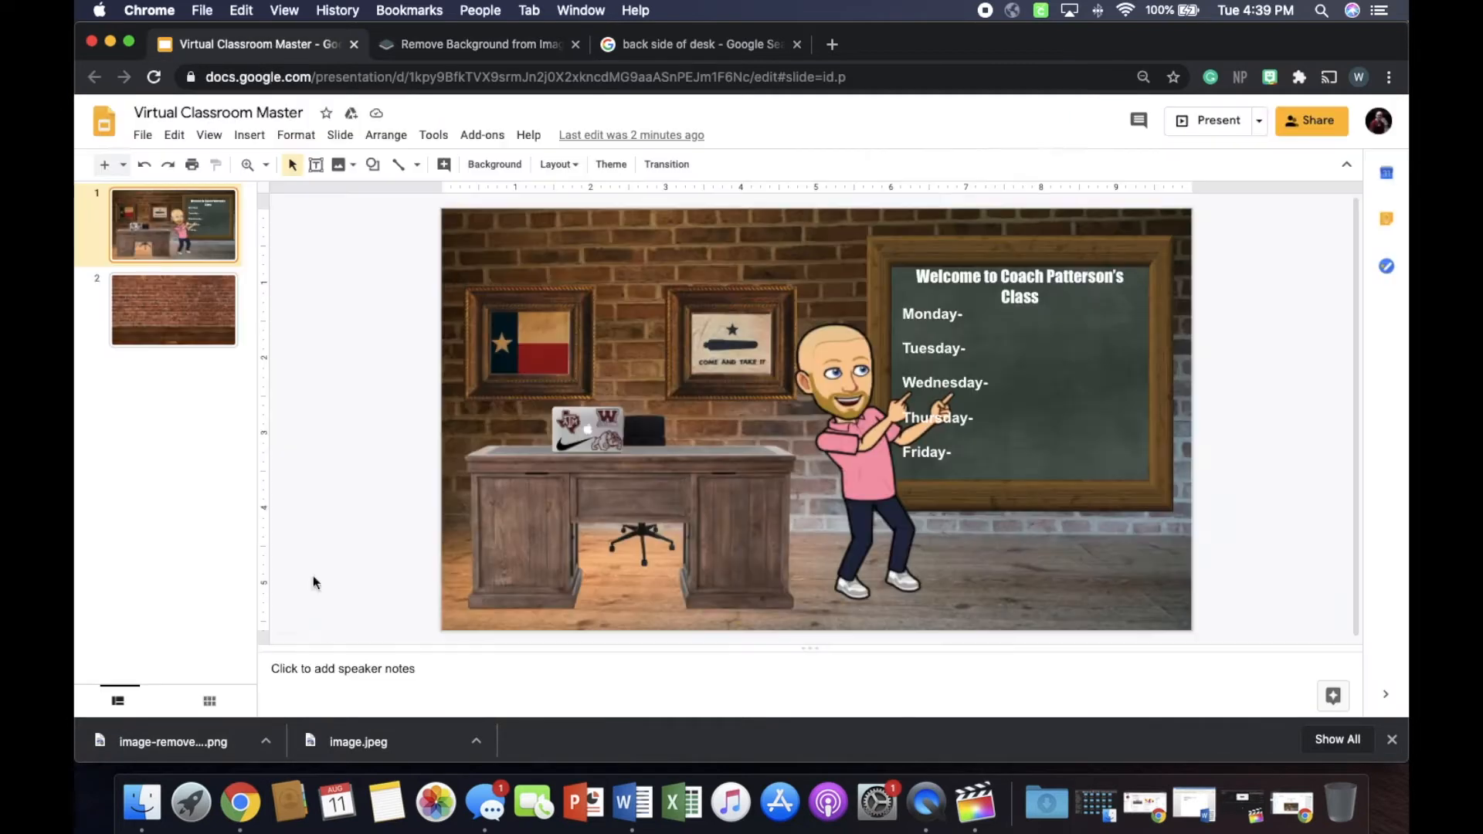
click(191, 334)
drag(180, 739, 569, 550)
drag(680, 422, 662, 541)
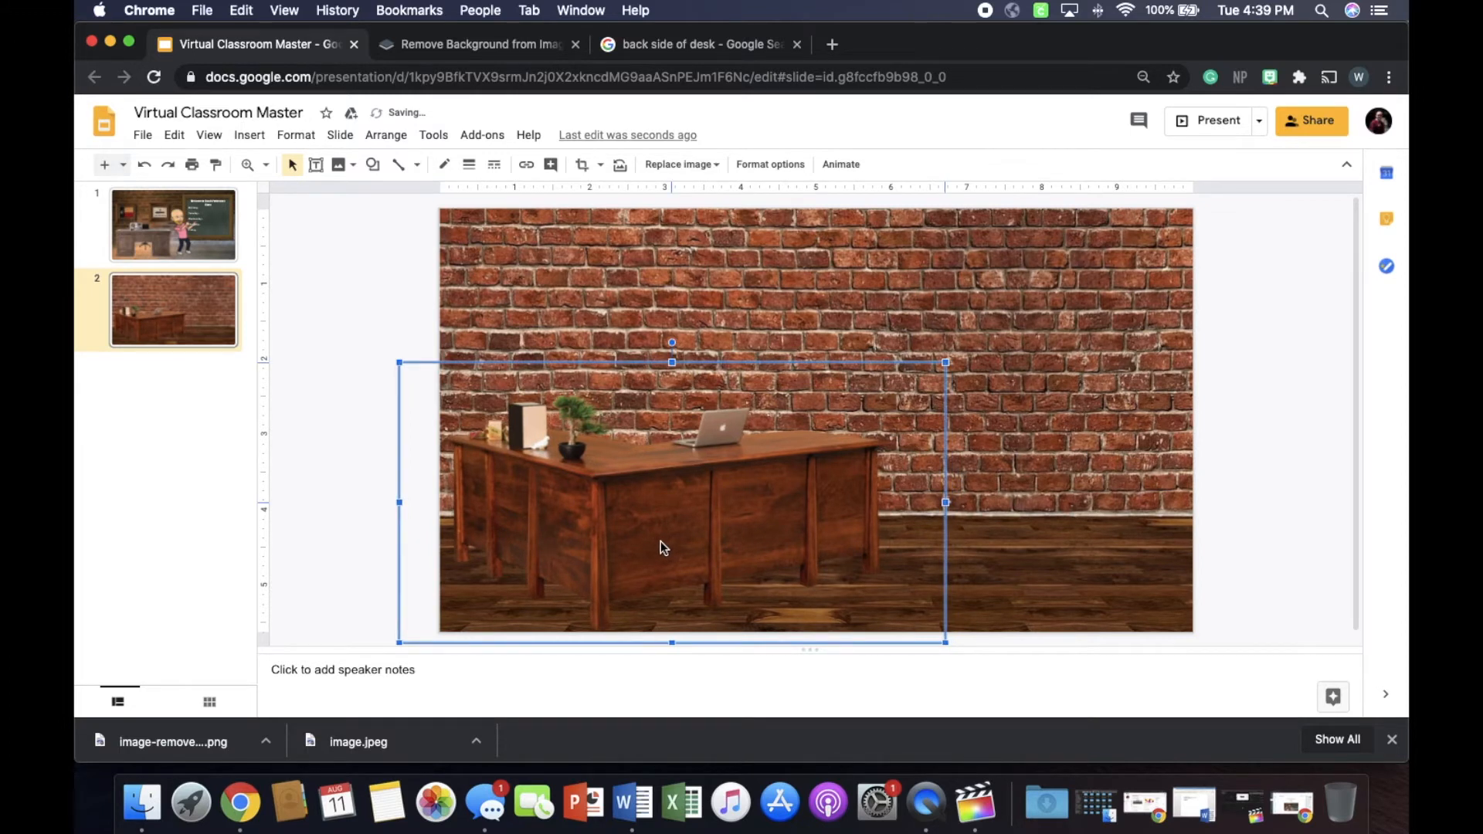
click(1102, 591)
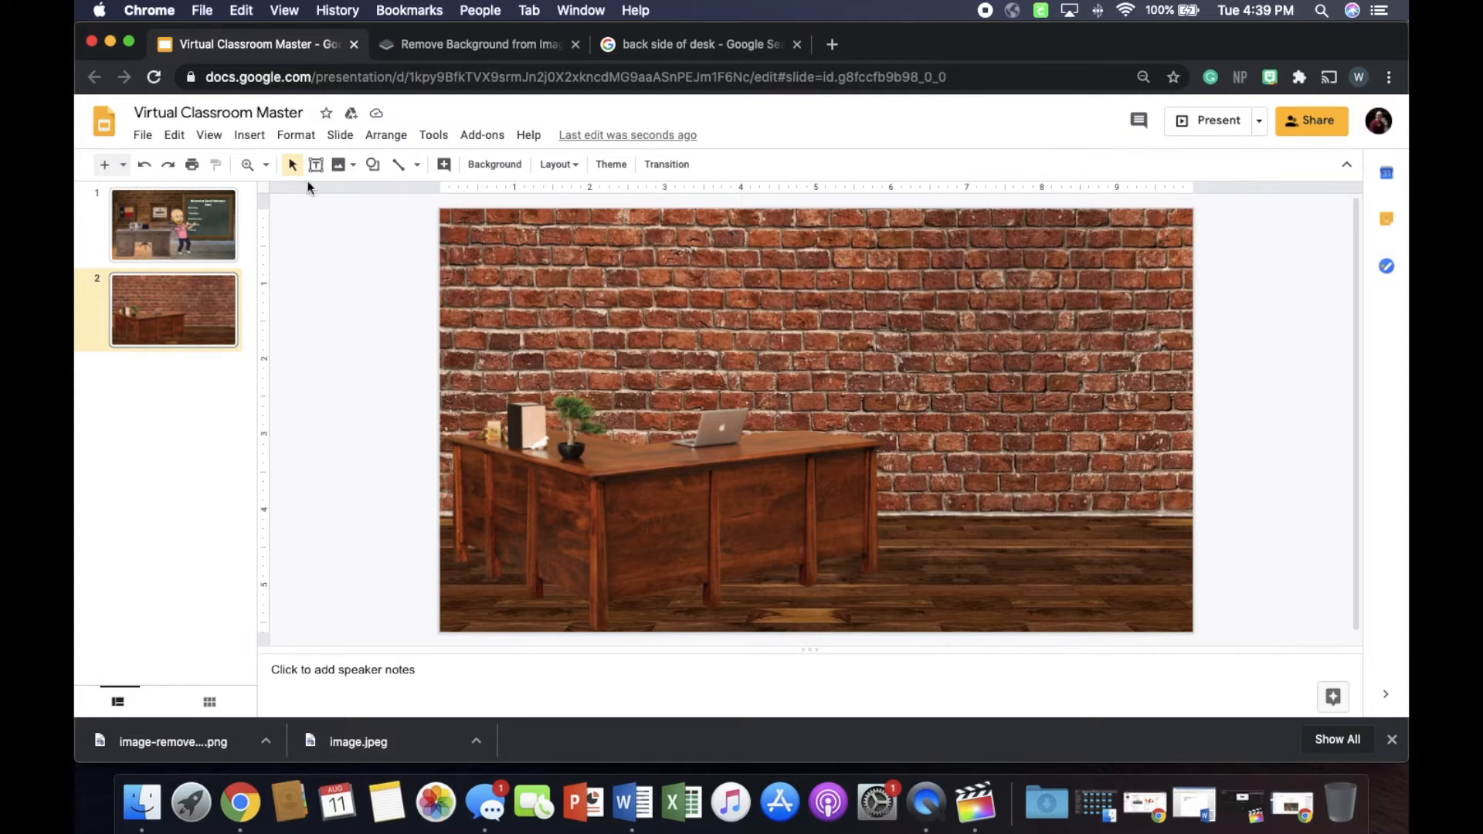
Search the web from within the presentation for "transparent office chair" images.
click(339, 165)
click(390, 221)
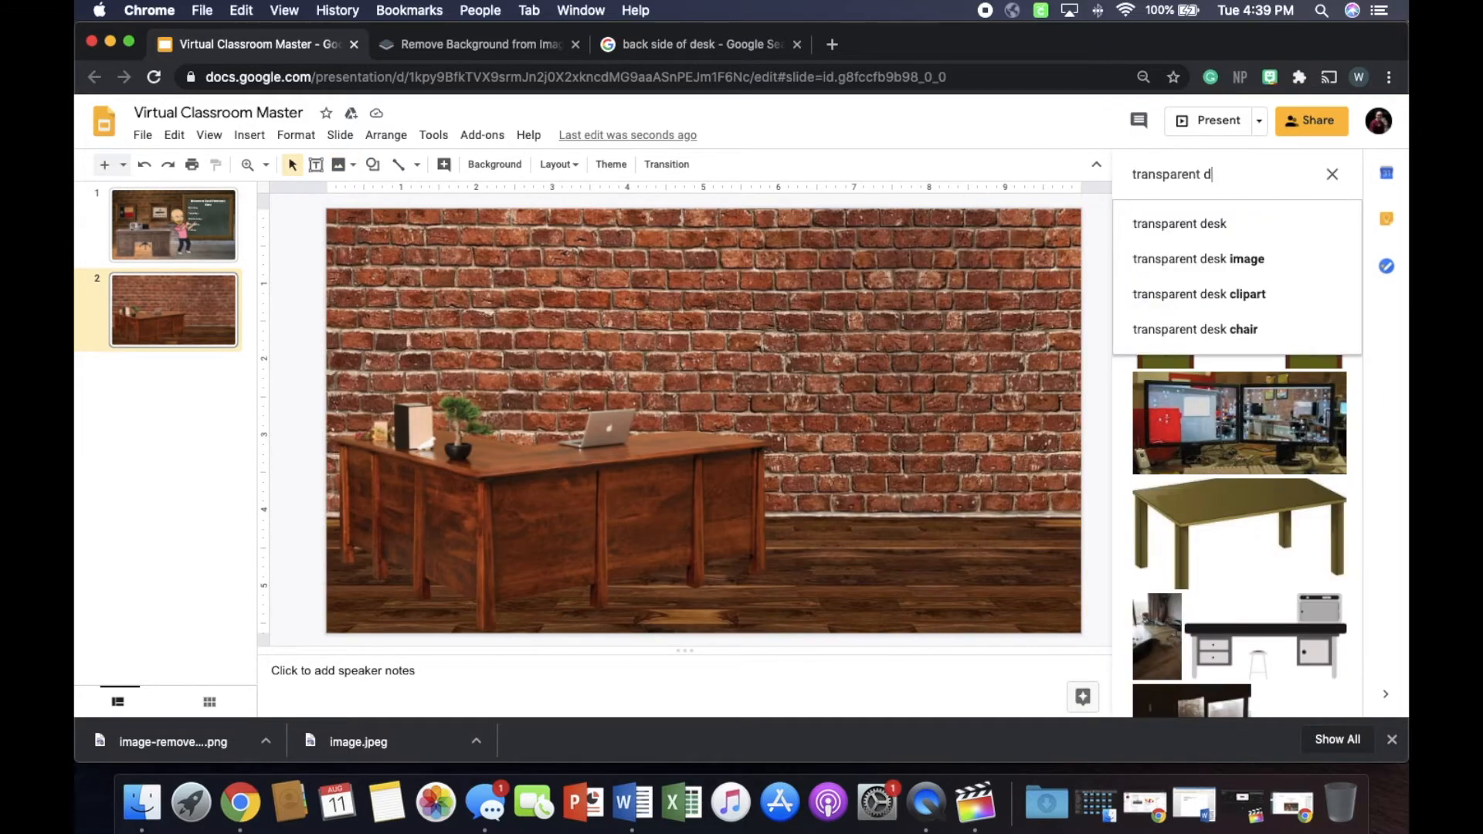
text(offi)
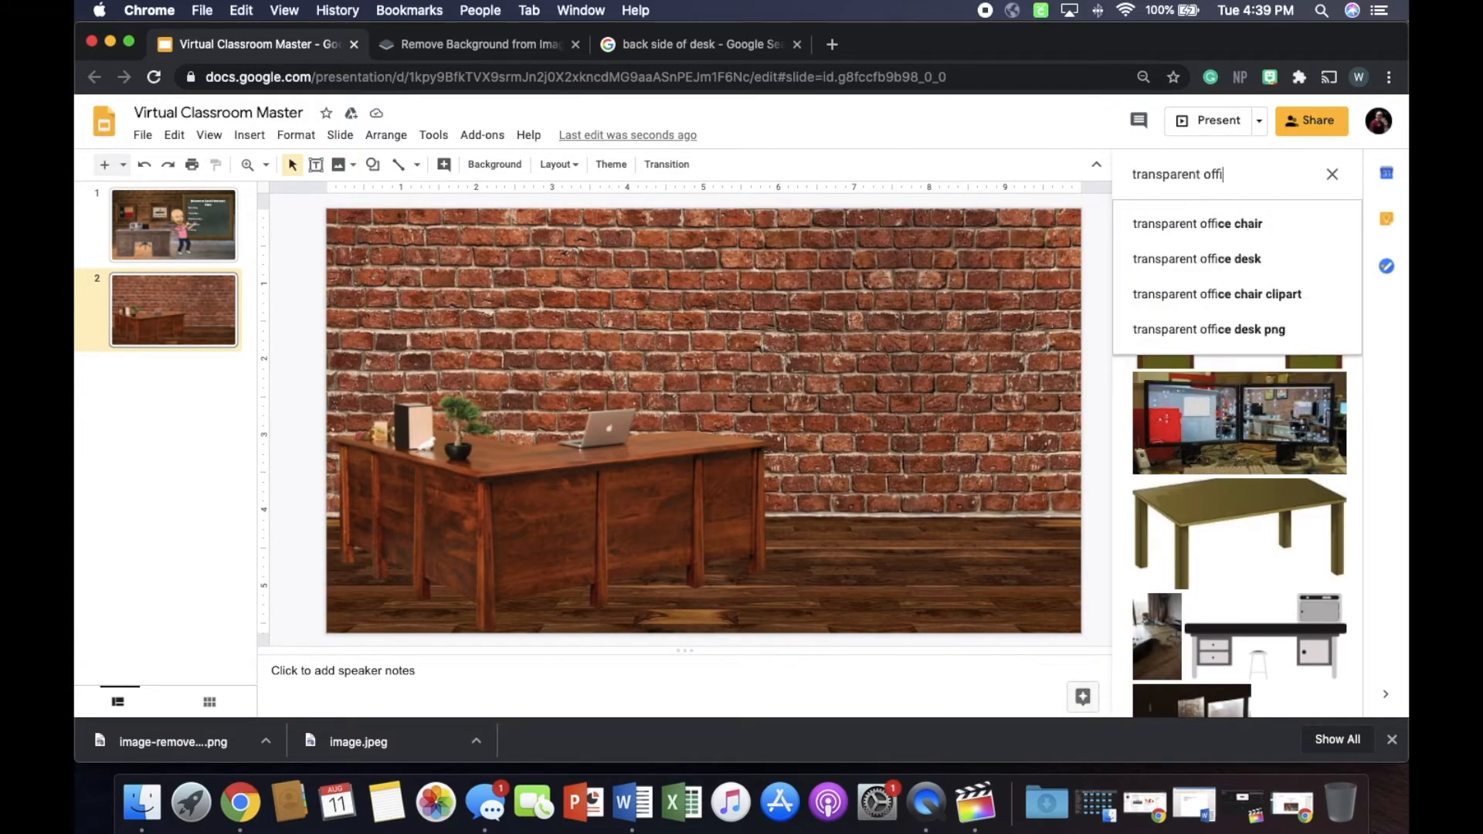
click(1259, 223)
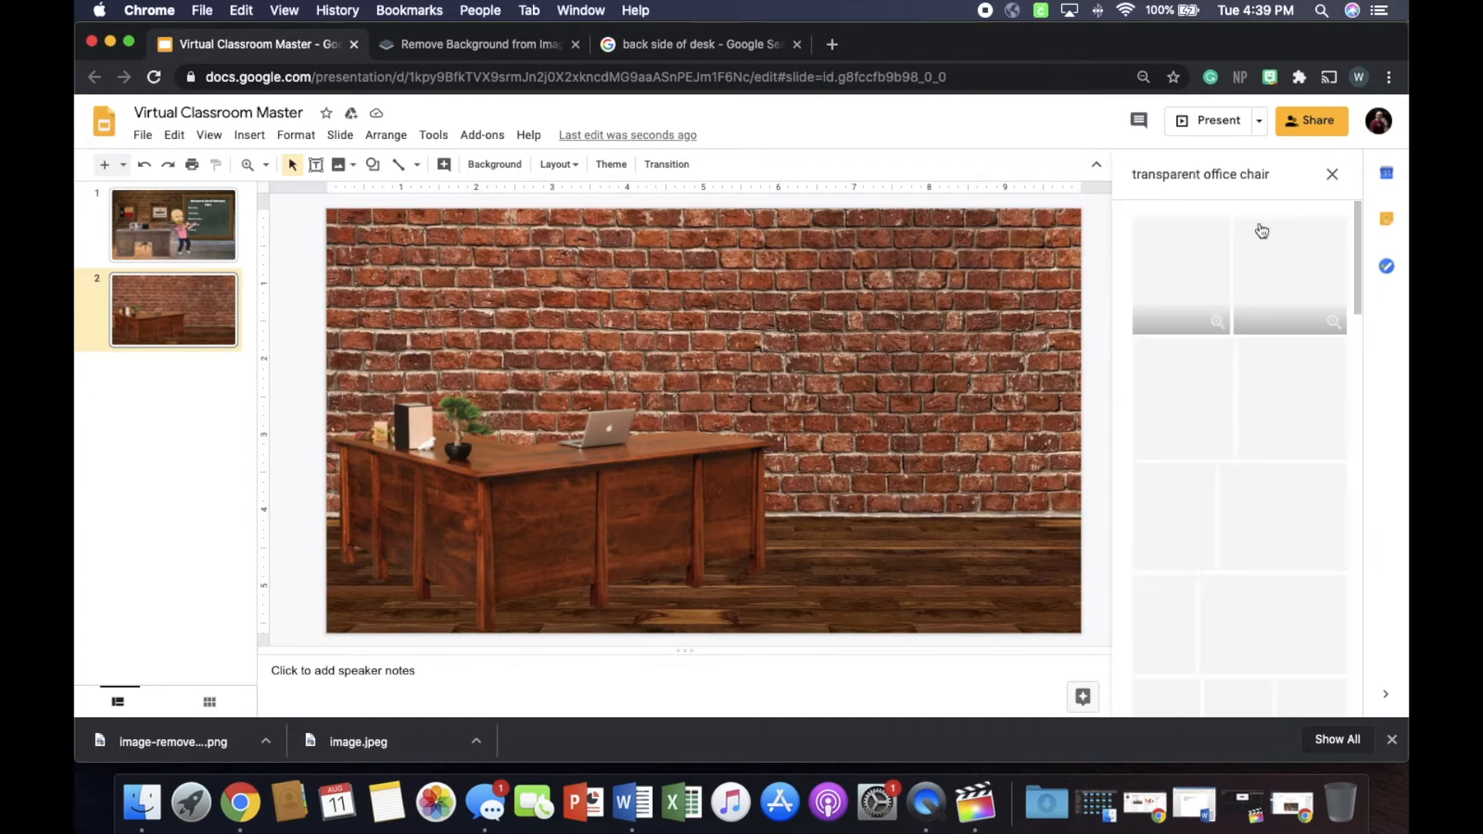
Browse the chair results and insert the black high-back office chair with the mesh back into slide 2.
scroll(1274, 370, down, 3)
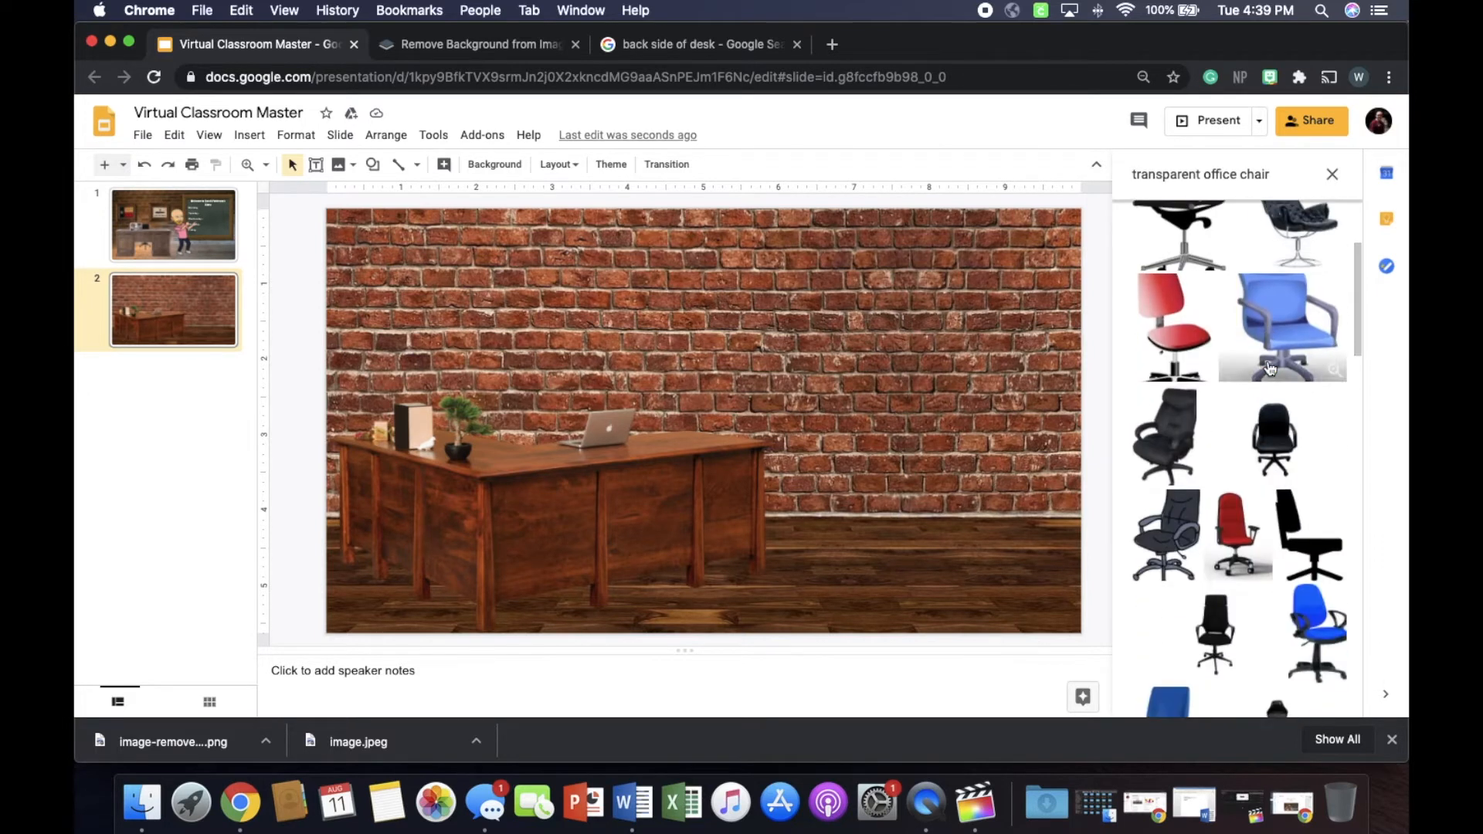
scroll(1280, 428, down, 6)
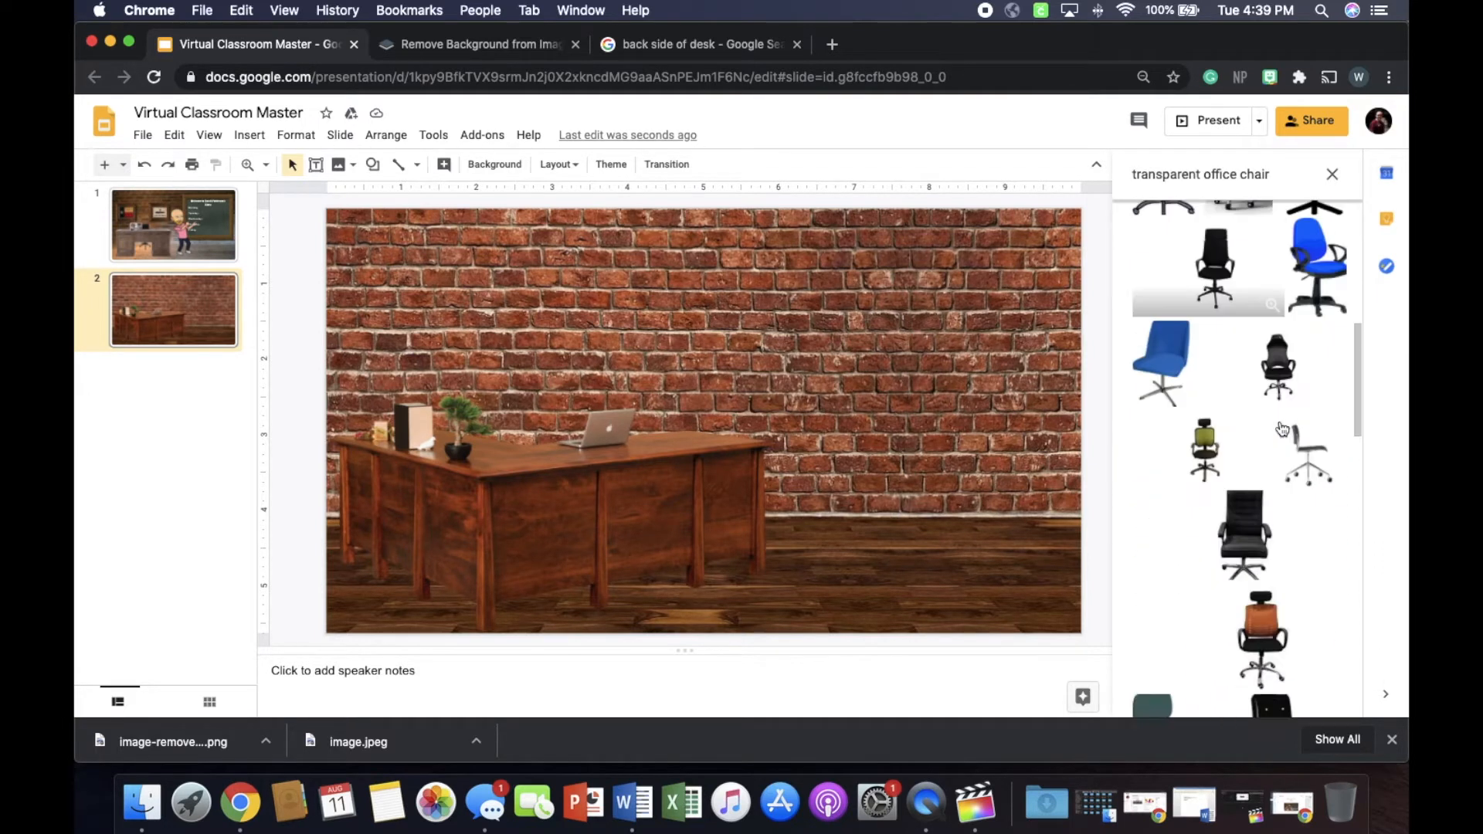
scroll(1281, 429, down, 1)
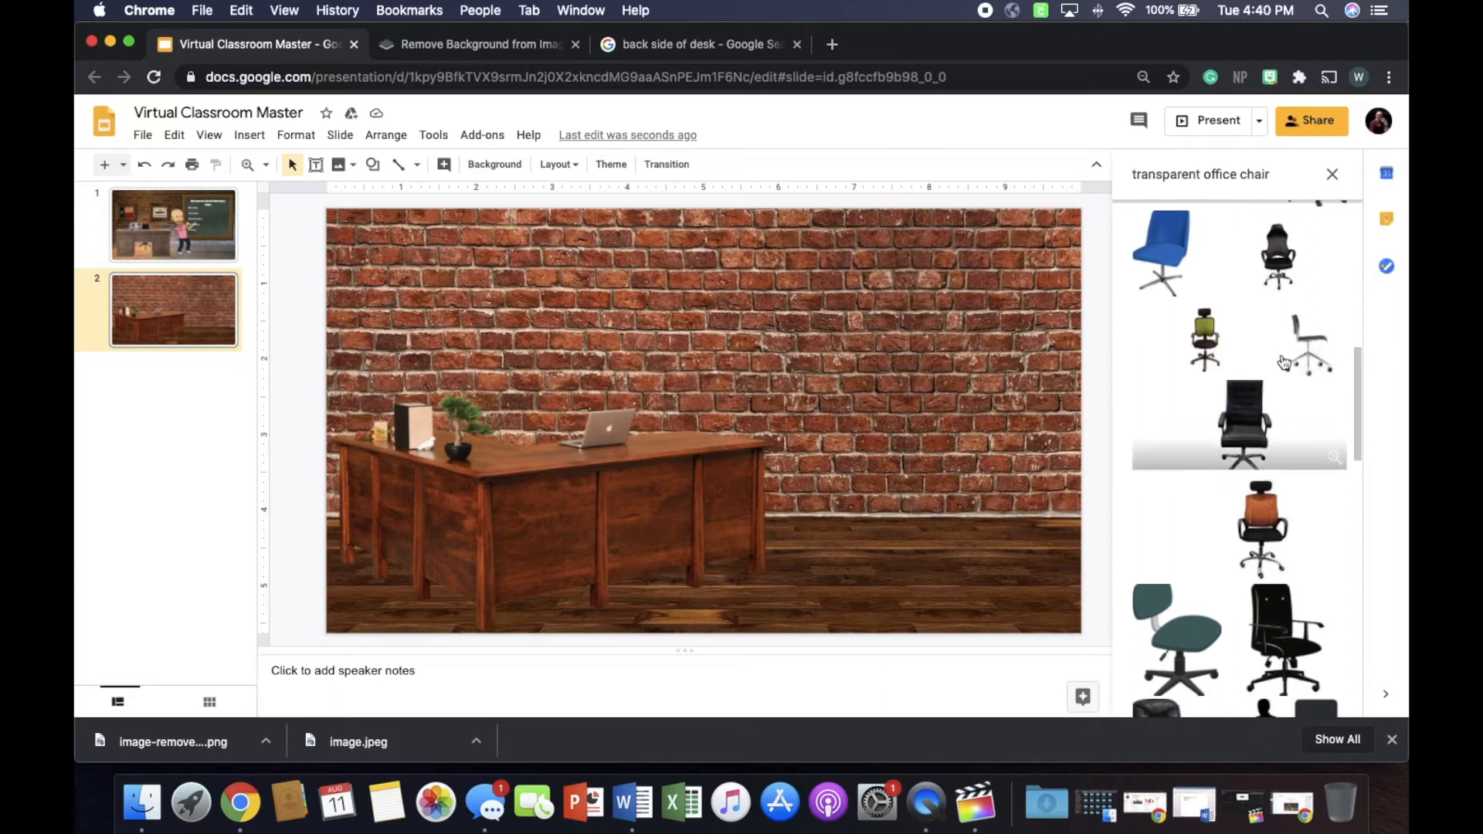
click(1285, 267)
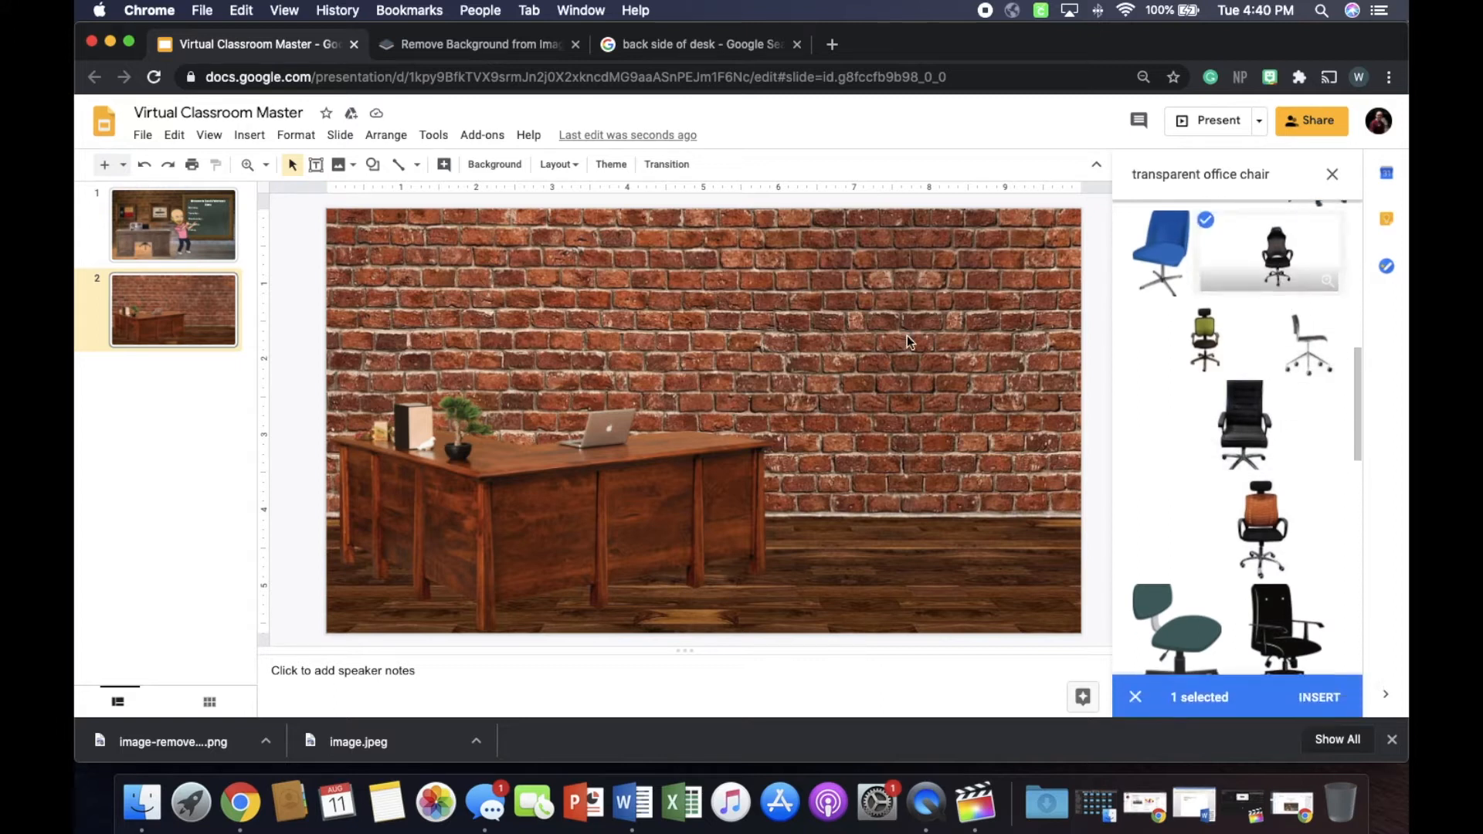
click(1311, 698)
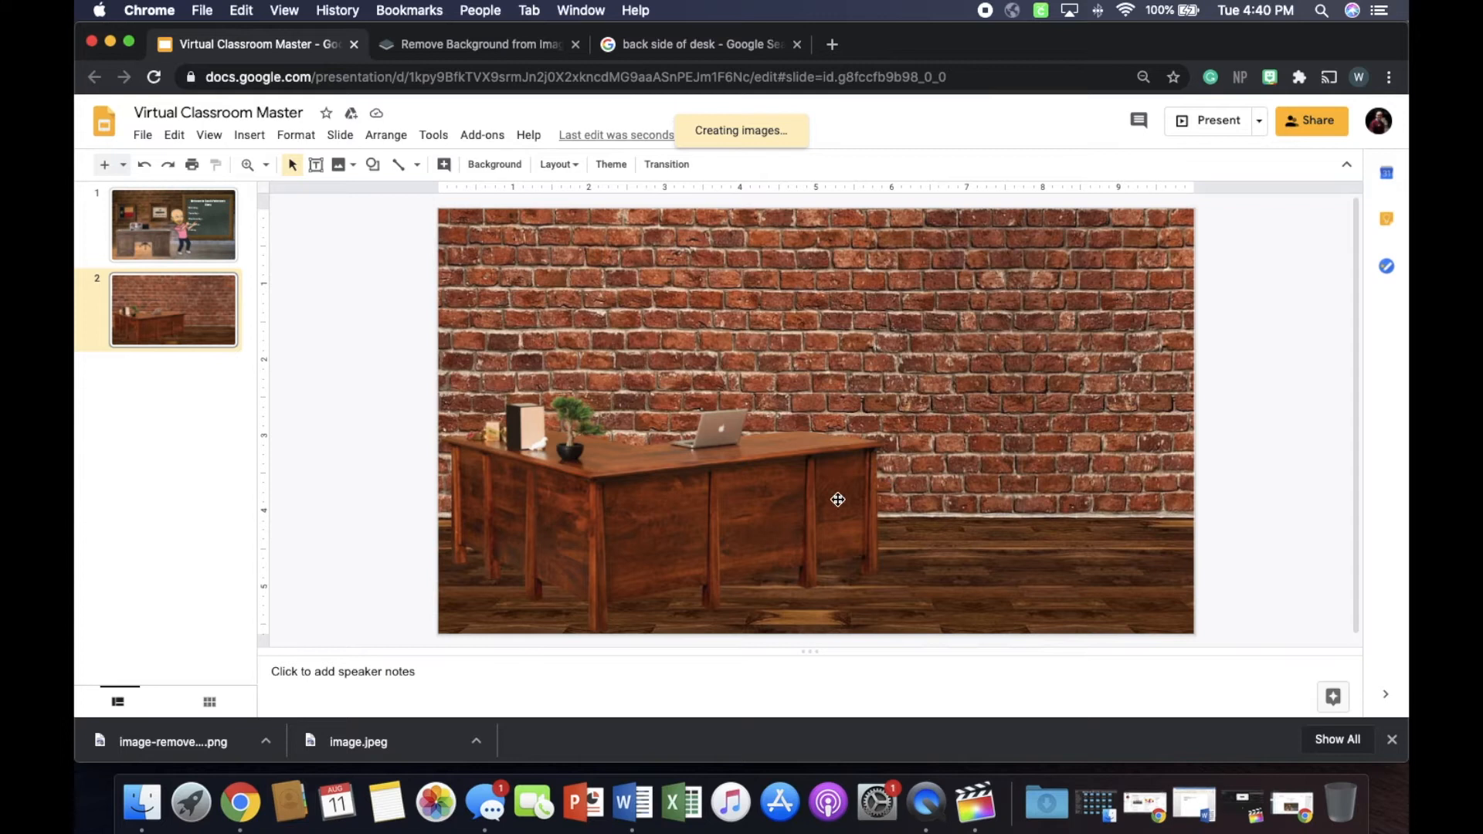
Shrink the chair image and place it over the middle of the desk.
drag(876, 407, 687, 408)
drag(1017, 210, 721, 374)
drag(503, 467, 671, 420)
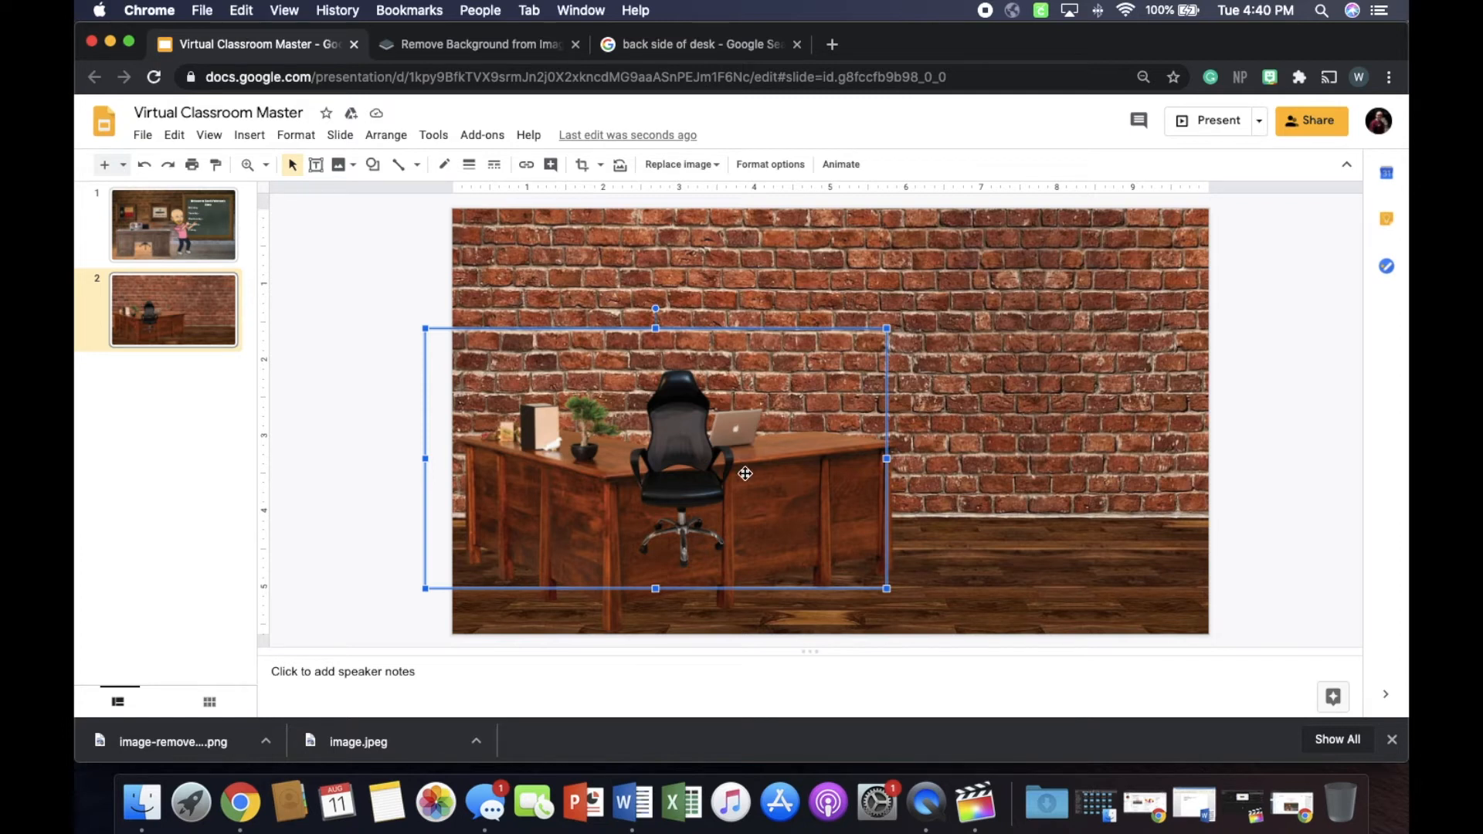
Examine the Position and Adjustments format options of the chair image.
click(770, 164)
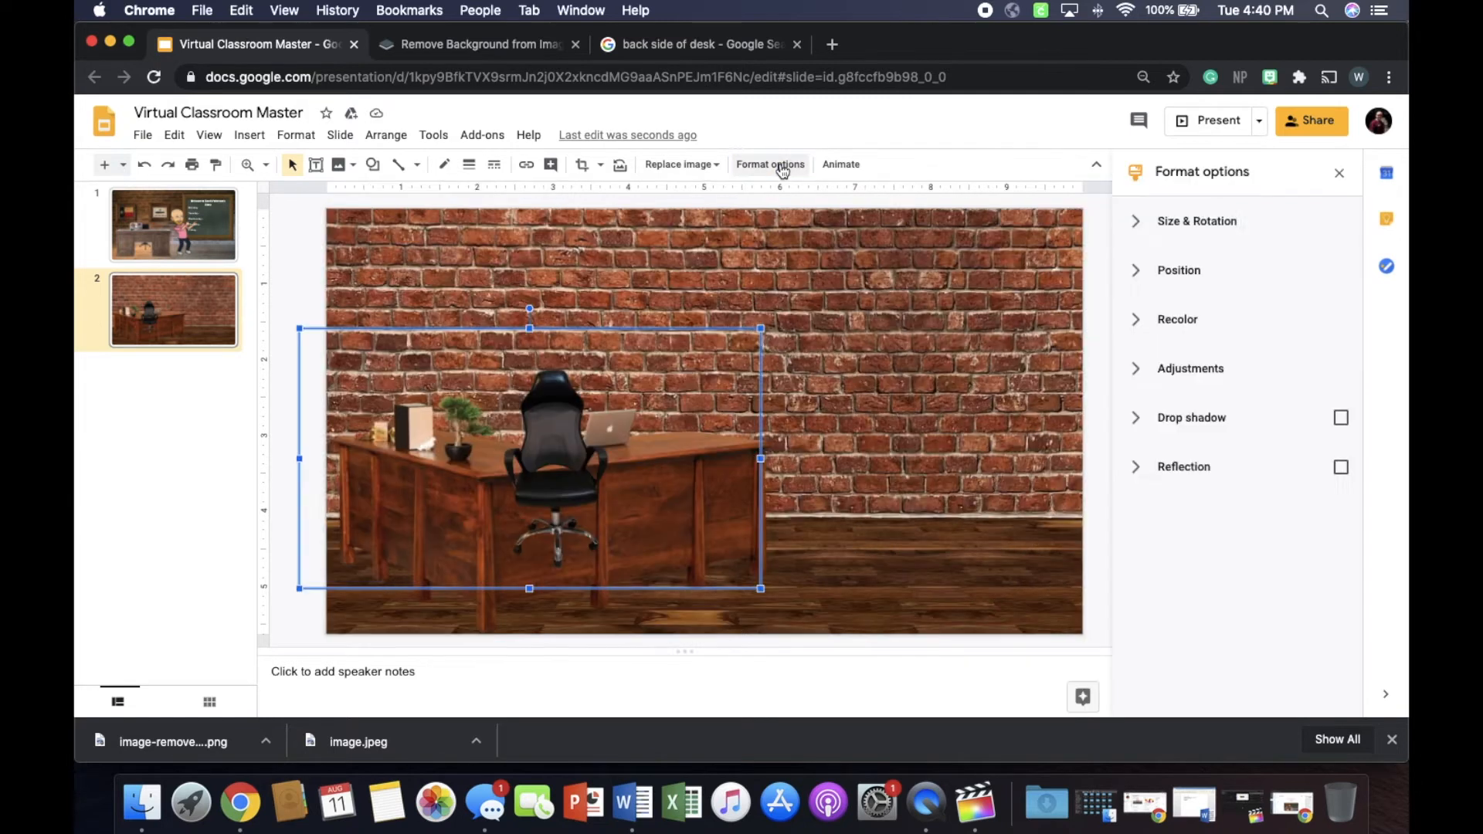
click(1172, 285)
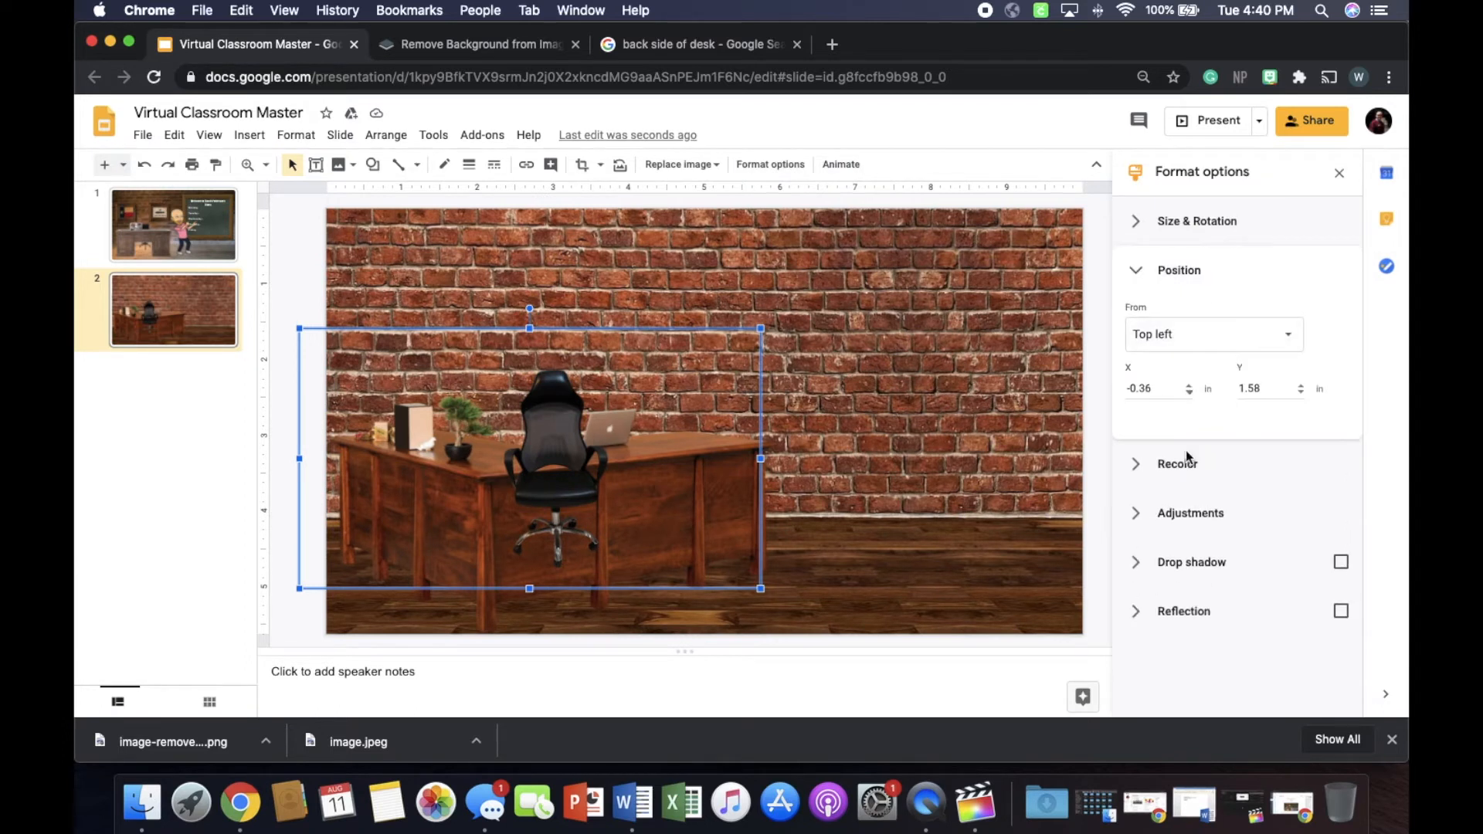
click(1209, 525)
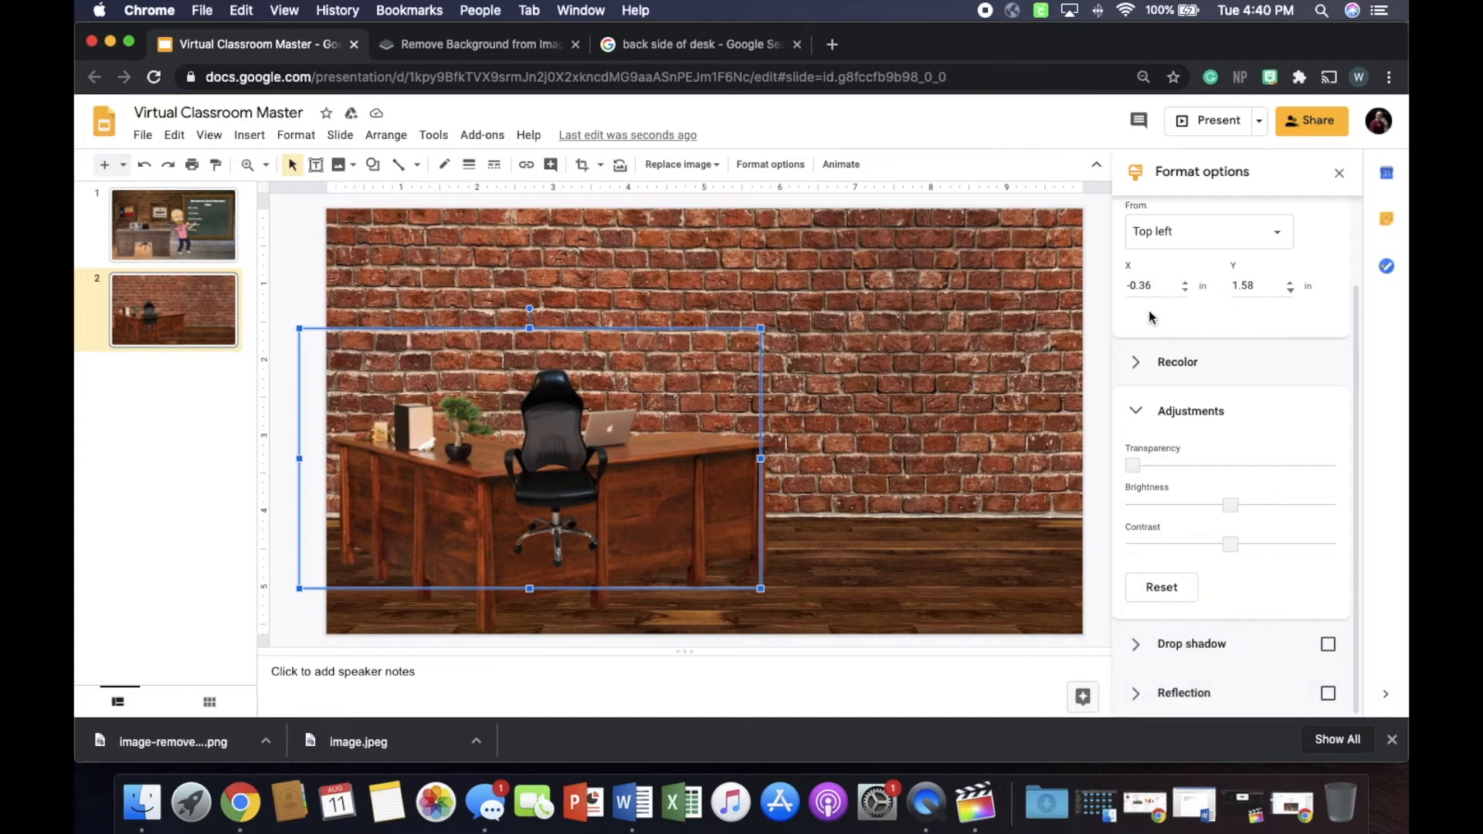
Send the chair image to the back so it sits behind the desk.
right_click(628, 461)
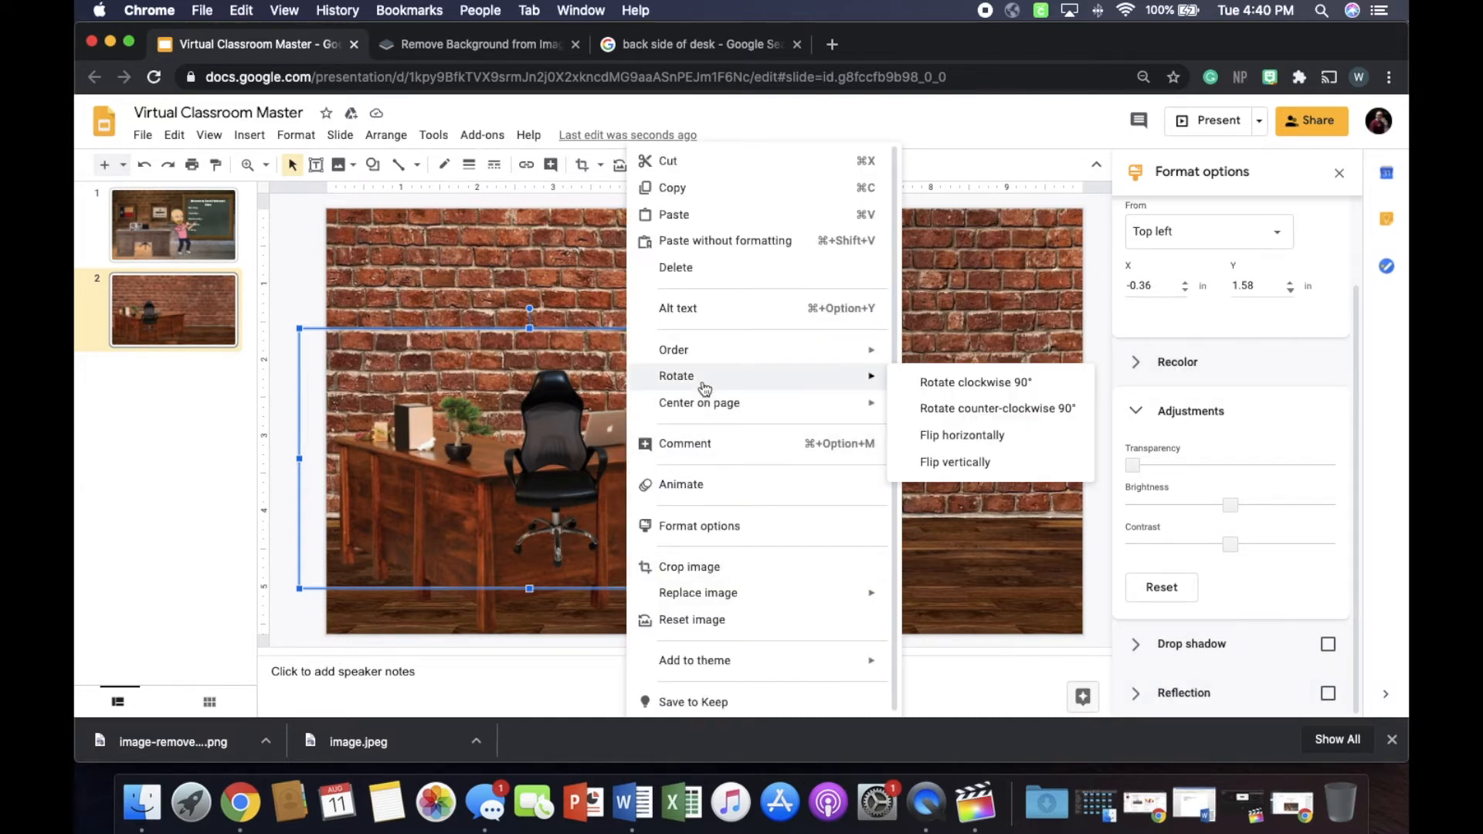
mouse_move(705, 350)
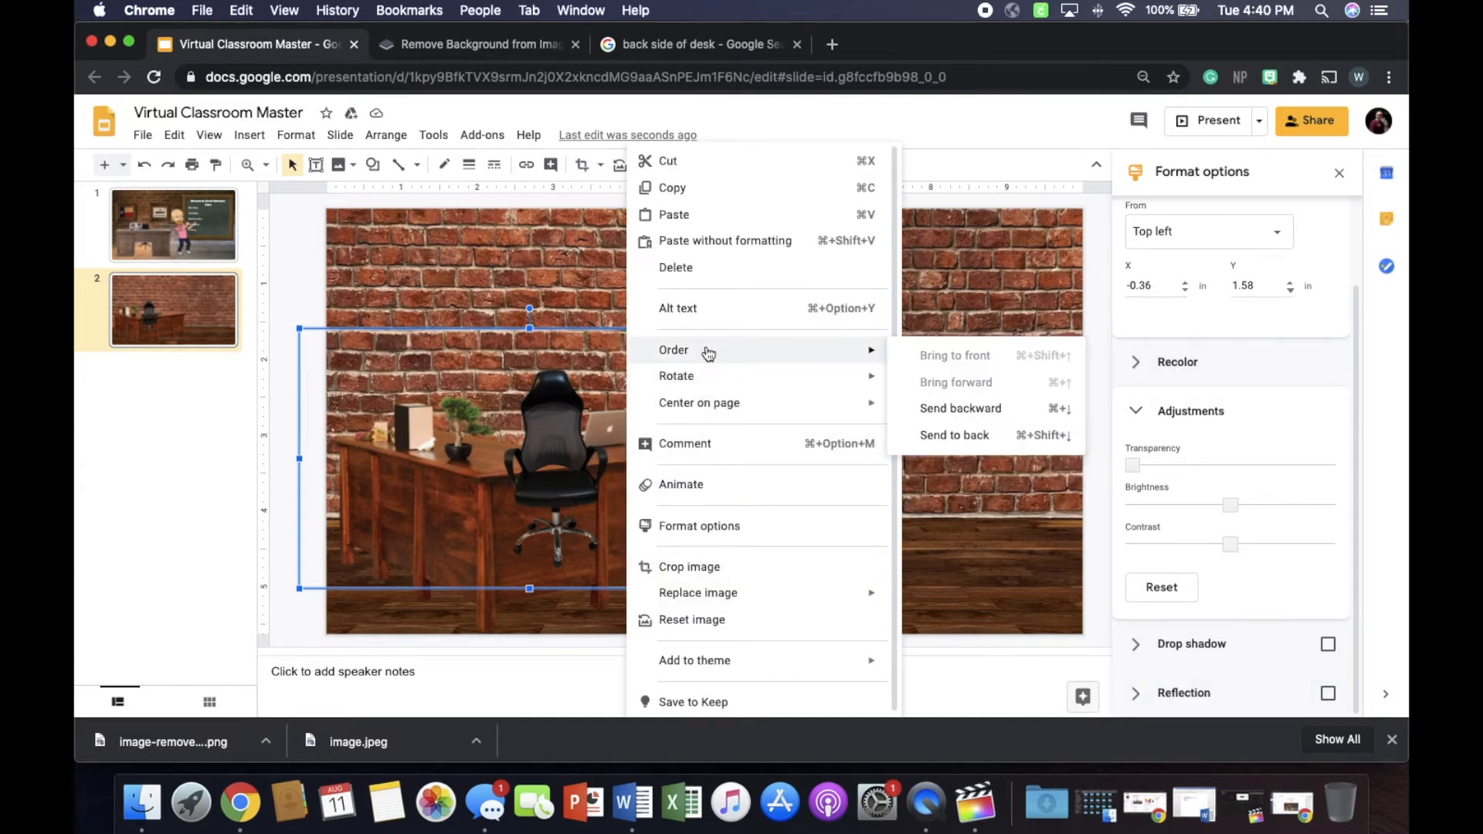
click(958, 436)
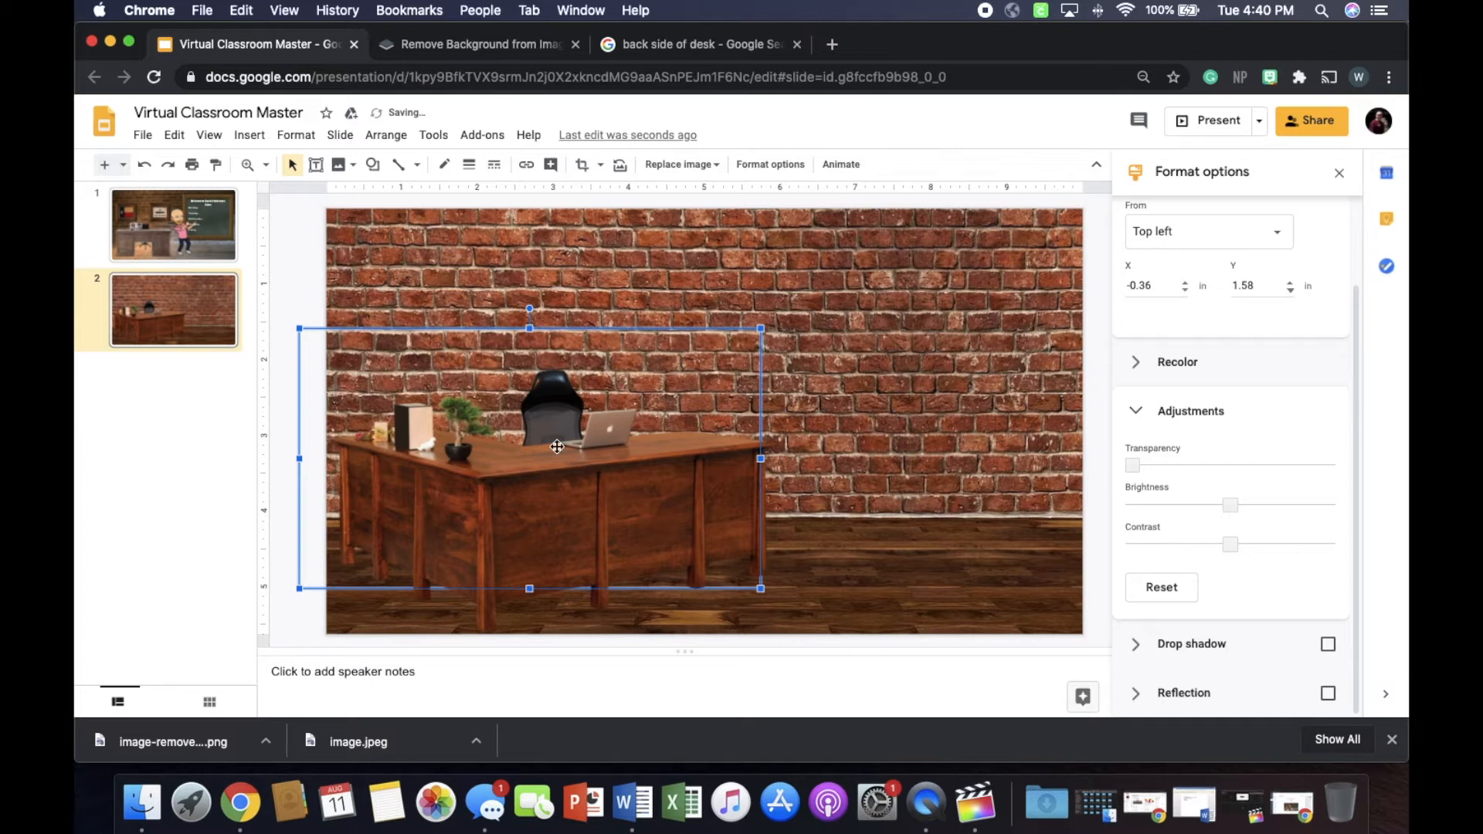
right_click(556, 412)
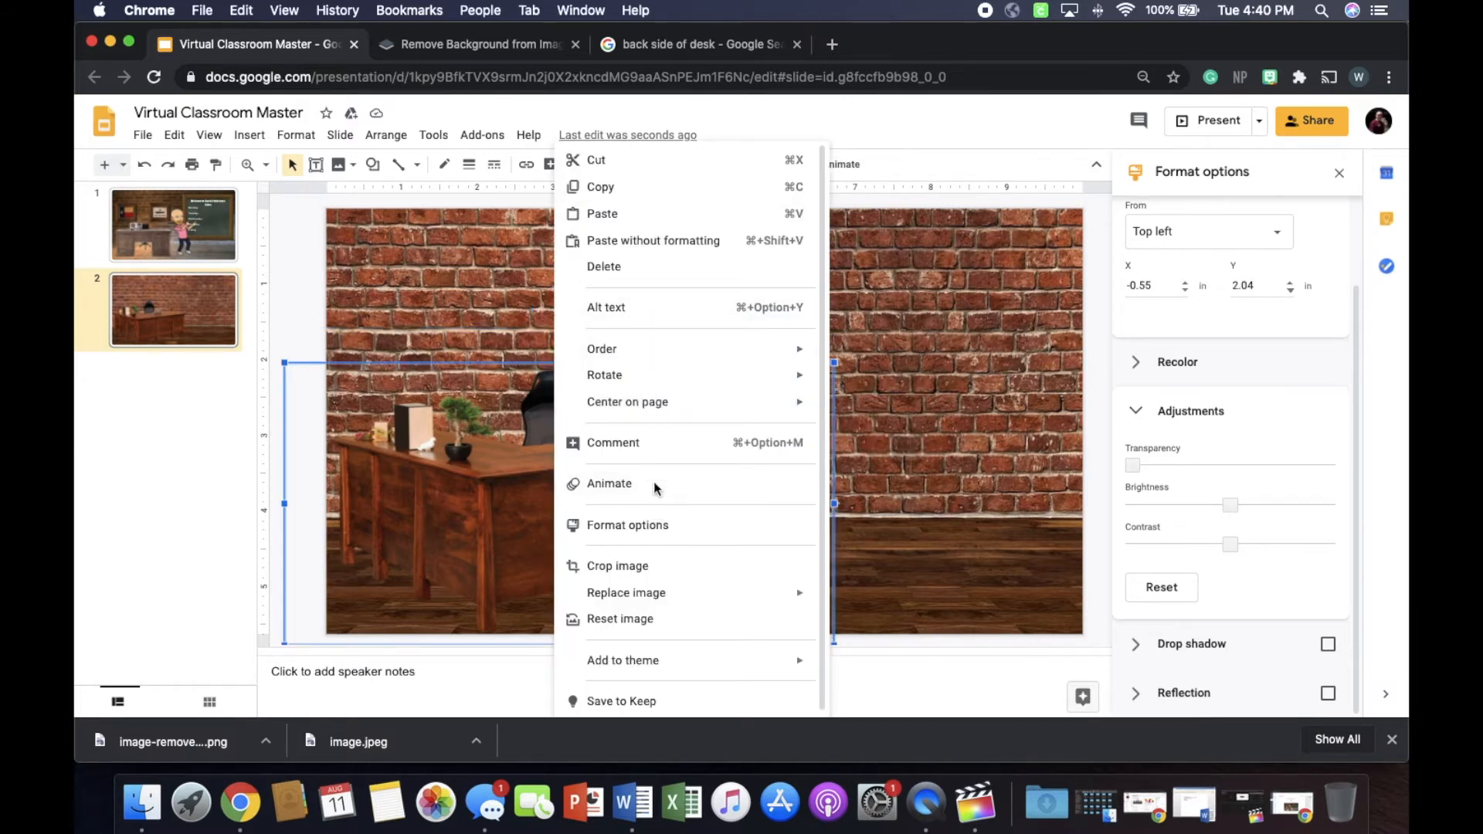
mouse_move(687, 348)
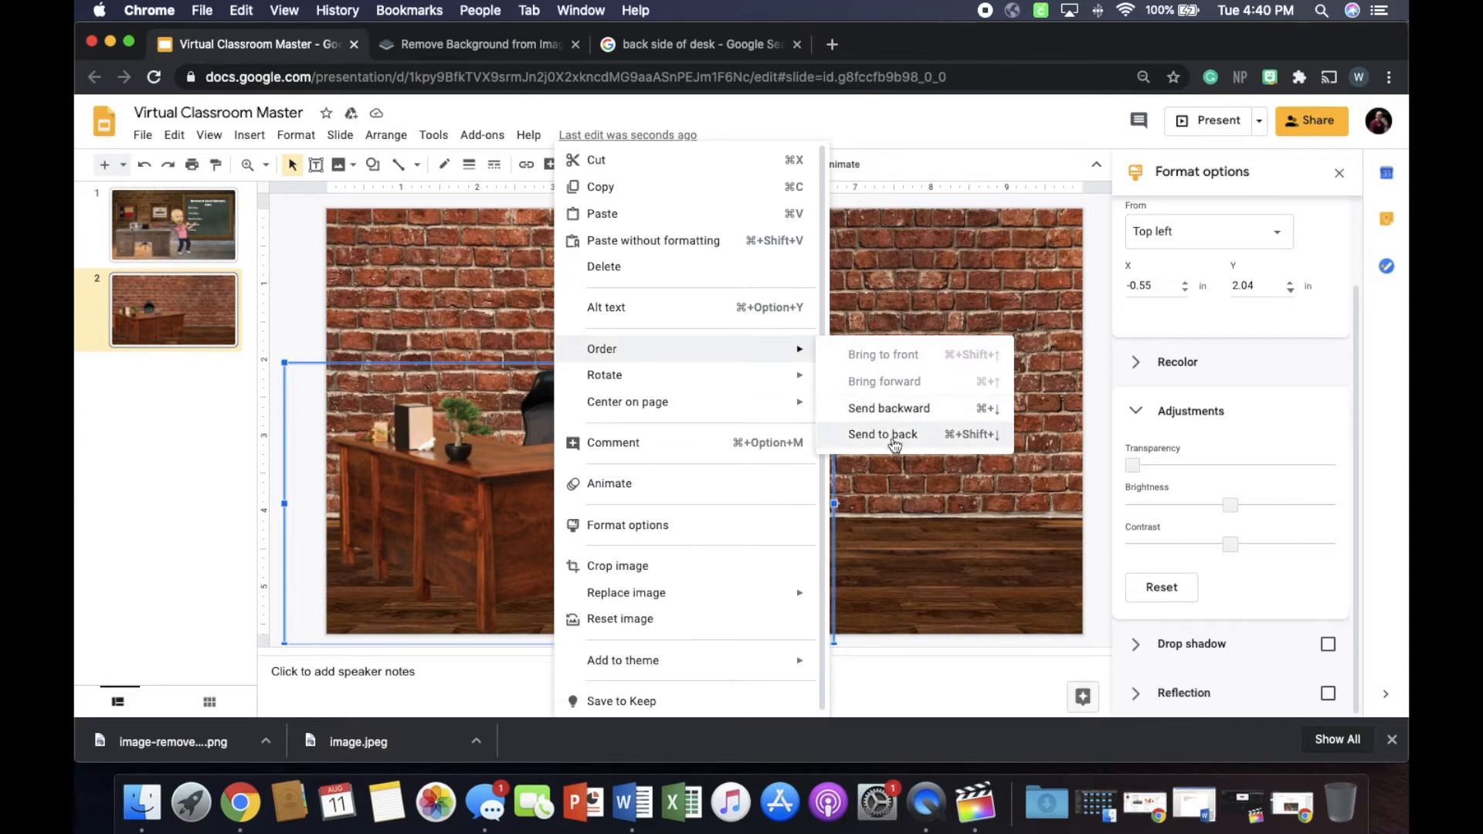
click(458, 245)
click(556, 390)
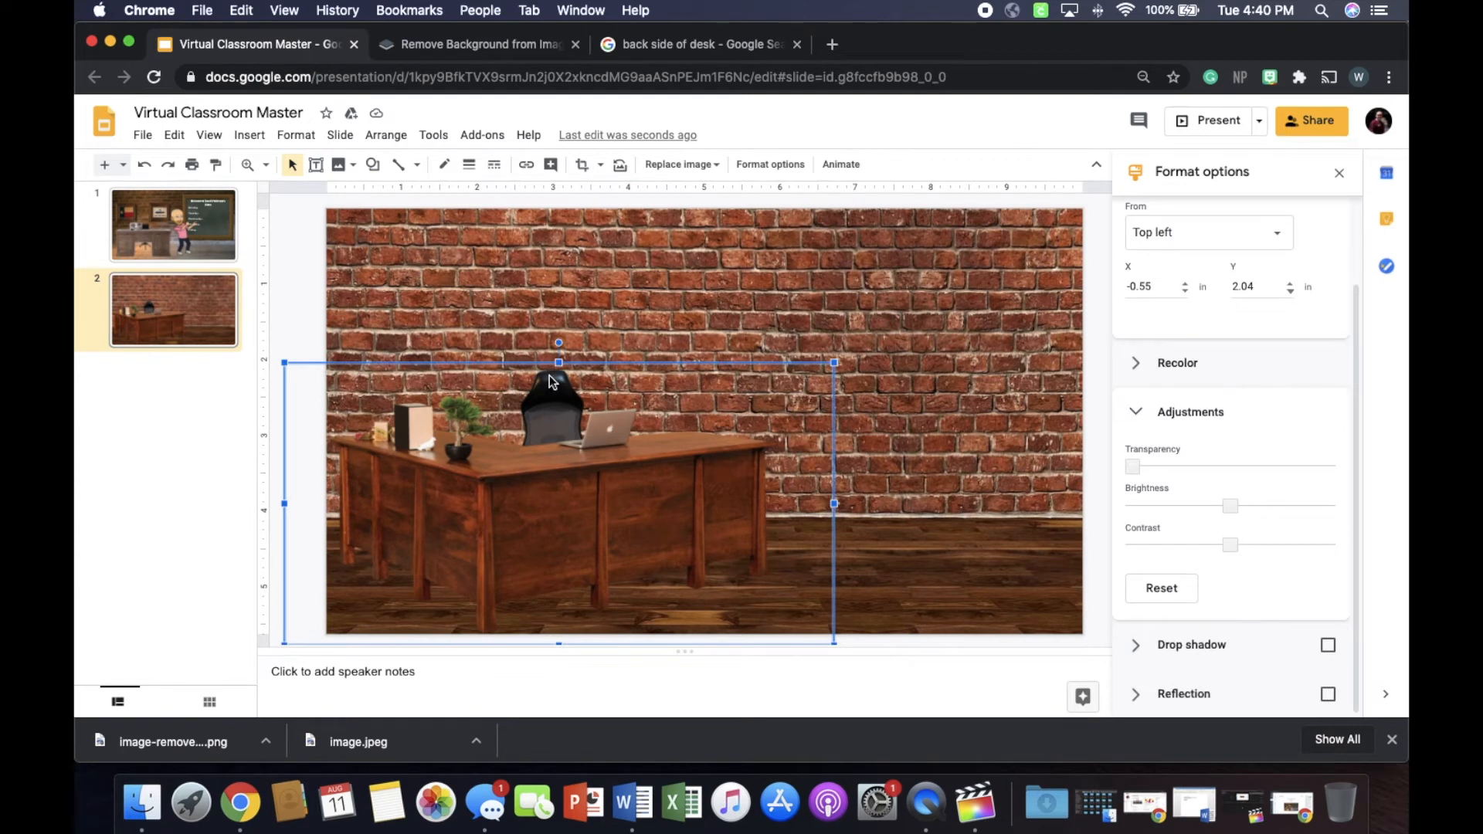
Move the desk down and to the right on the slide, and bring the chair image to the front.
drag(658, 485, 759, 576)
click(565, 438)
right_click(566, 438)
mouse_move(658, 355)
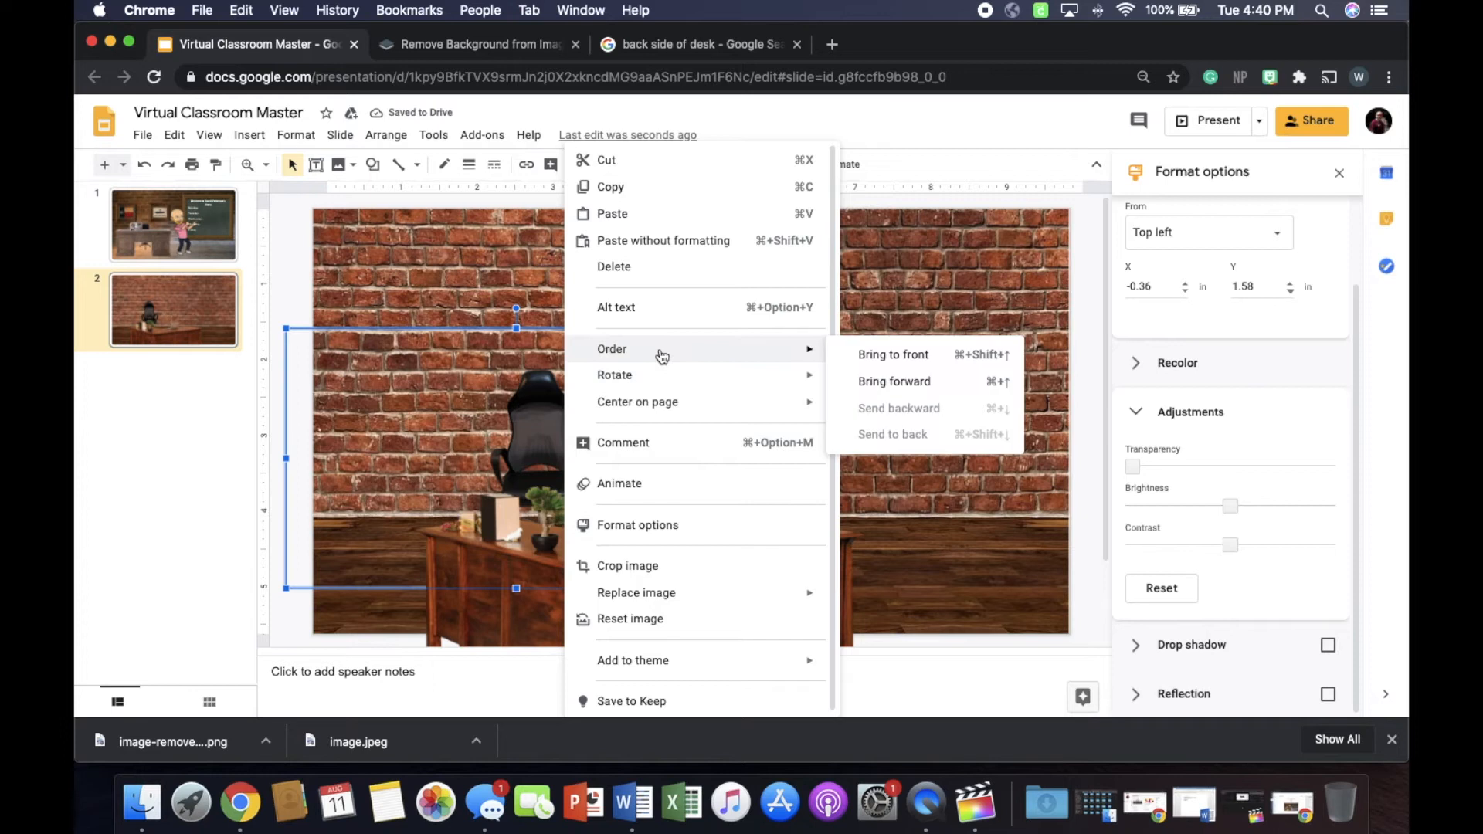
click(851, 355)
Move the desk back up to the slide's left side and send the chair image to the back behind it.
click(786, 536)
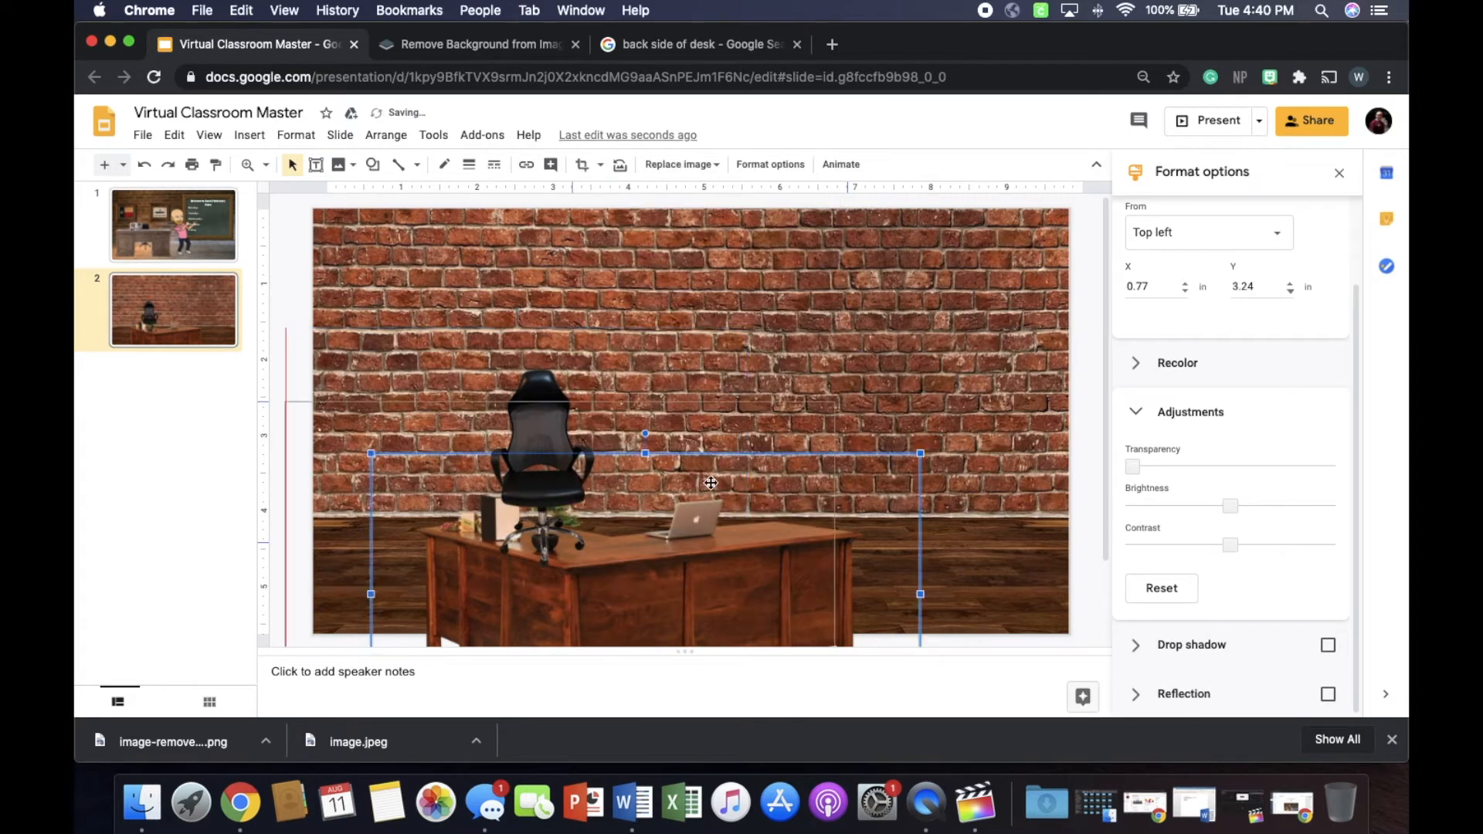
drag(786, 540, 762, 477)
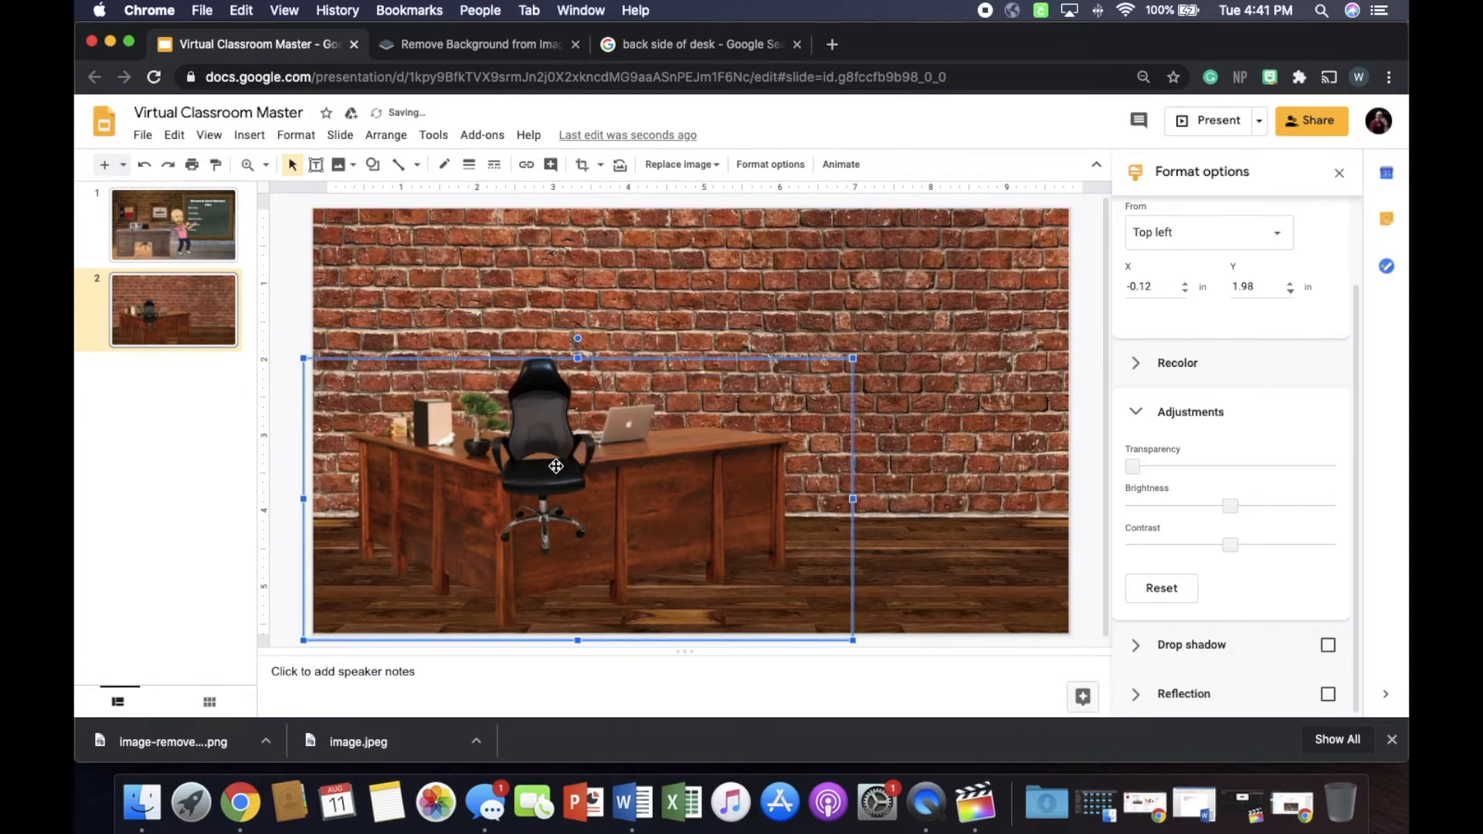
right_click(554, 457)
mouse_move(758, 361)
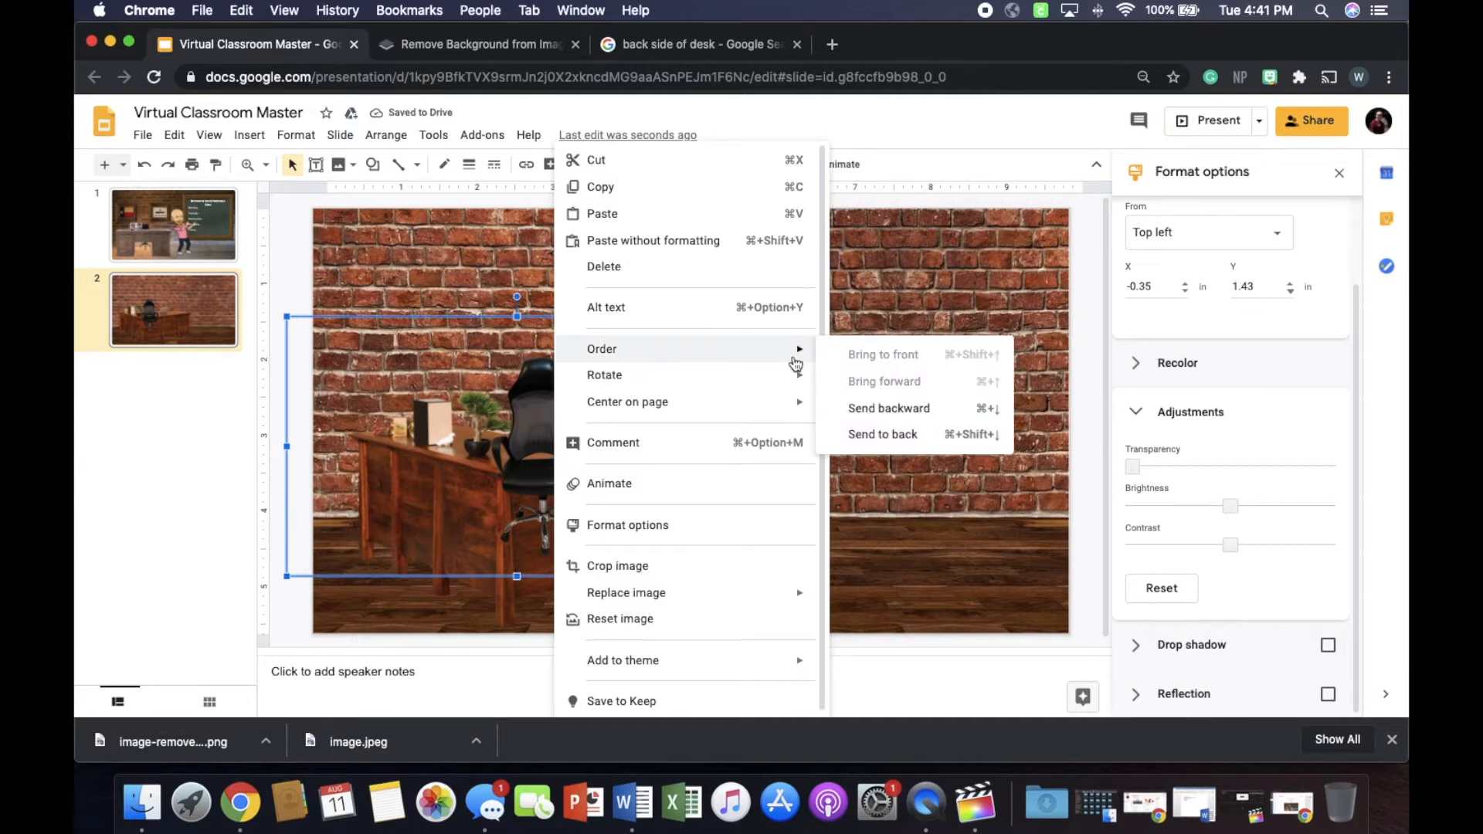
click(869, 432)
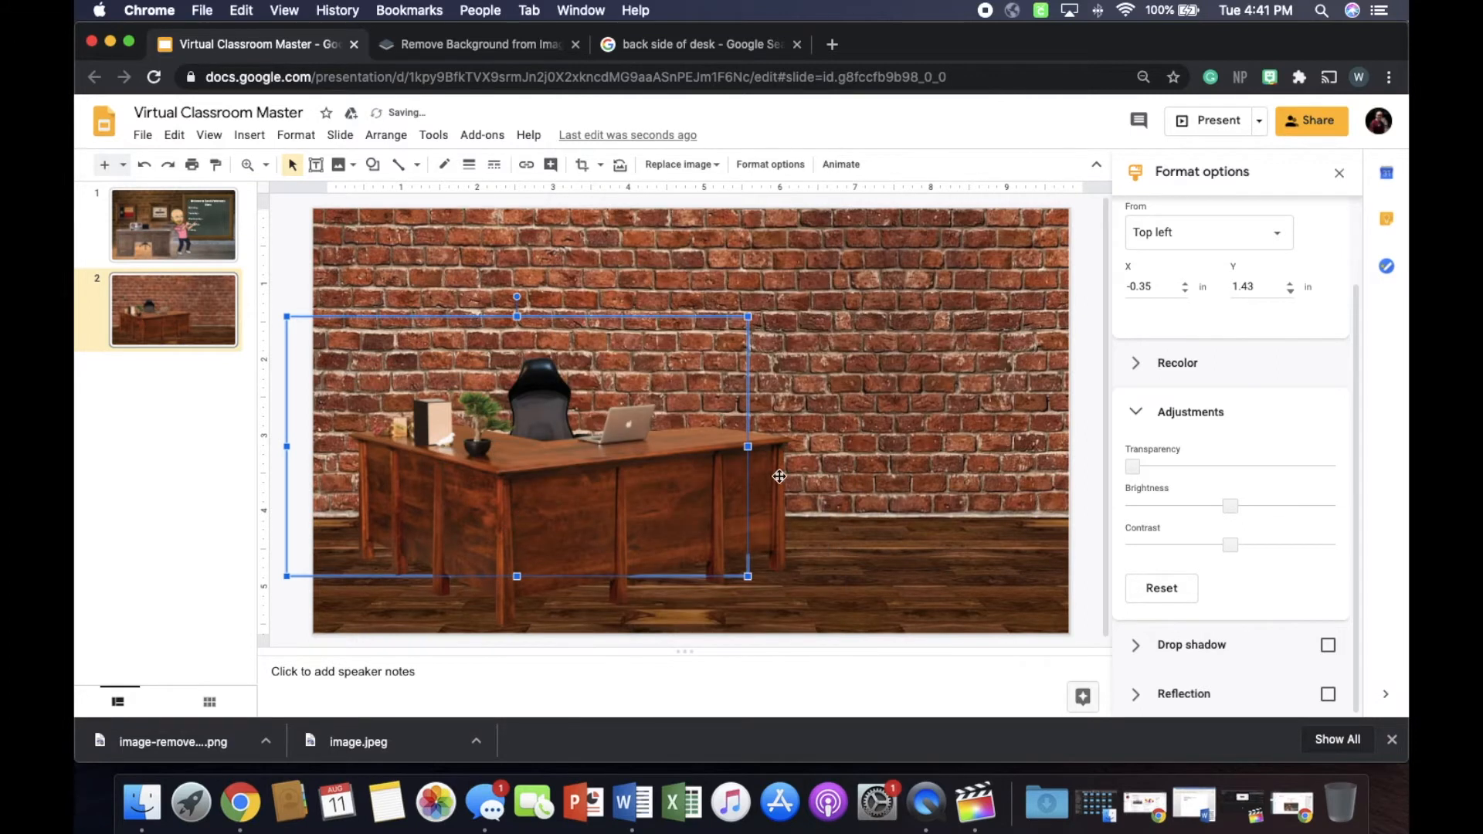
click(897, 484)
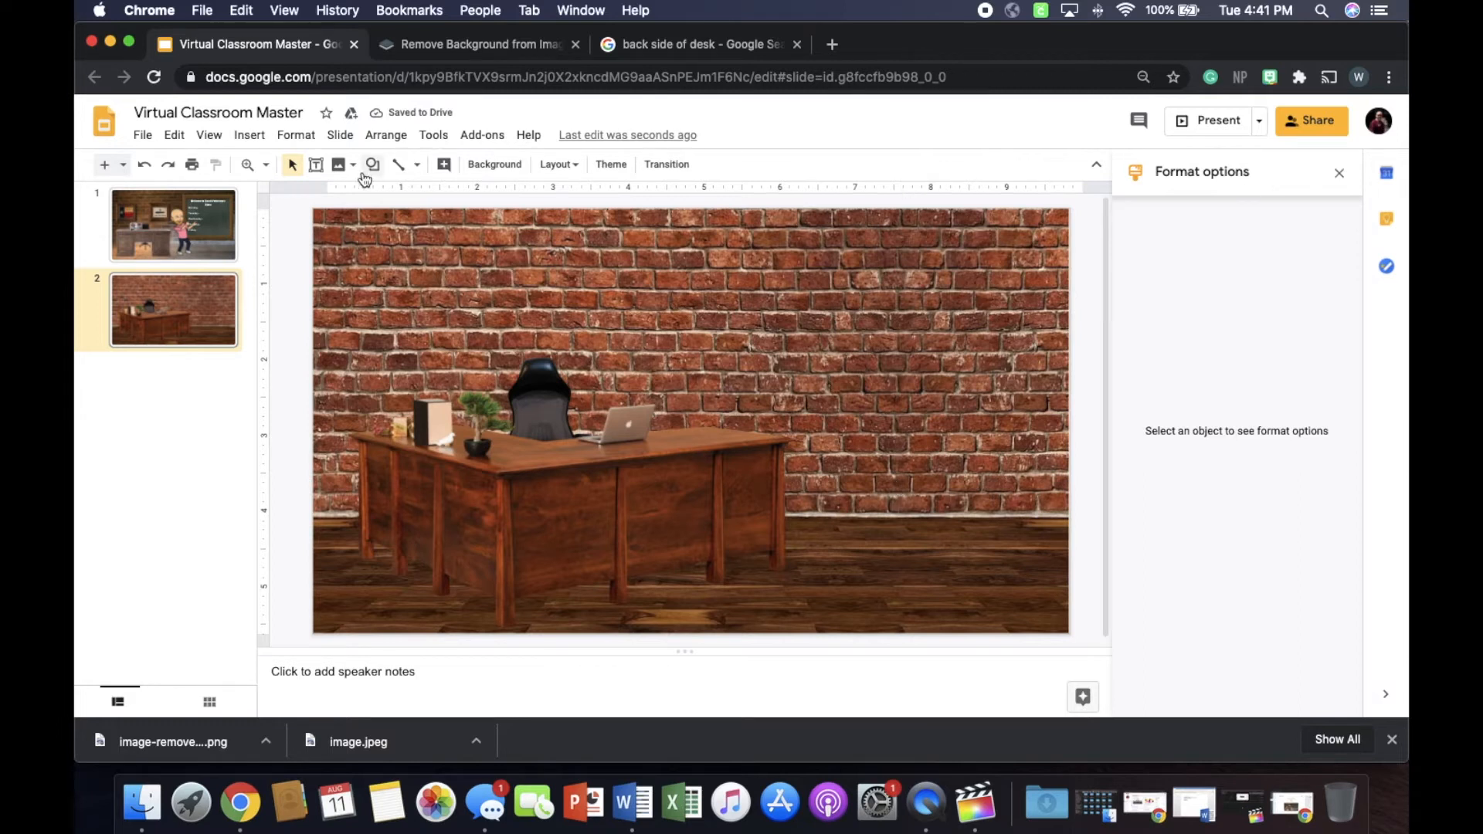
Start a new web image search, replacing the chair query with the suggested "transparent background".
click(340, 165)
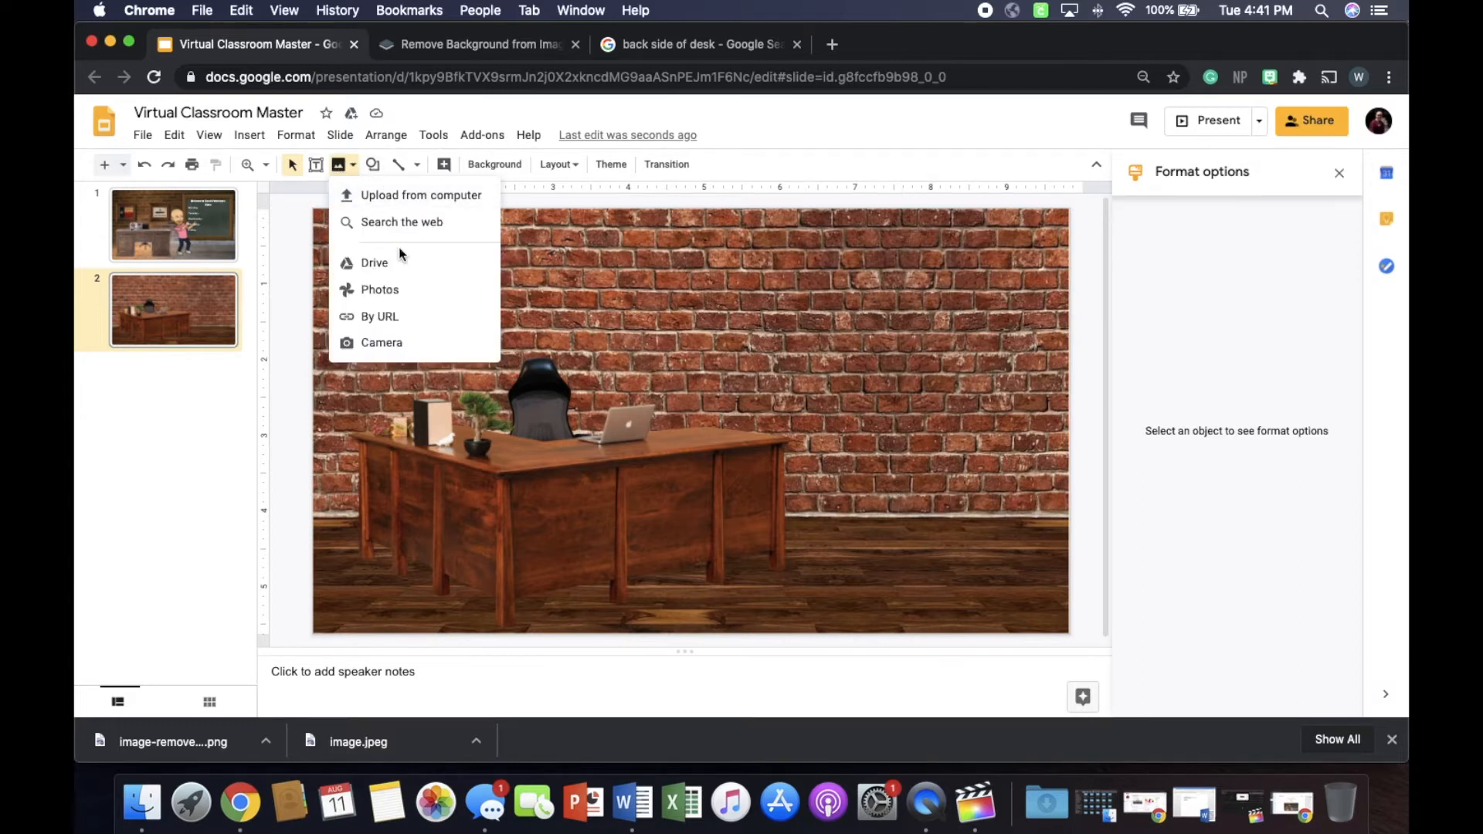
click(398, 220)
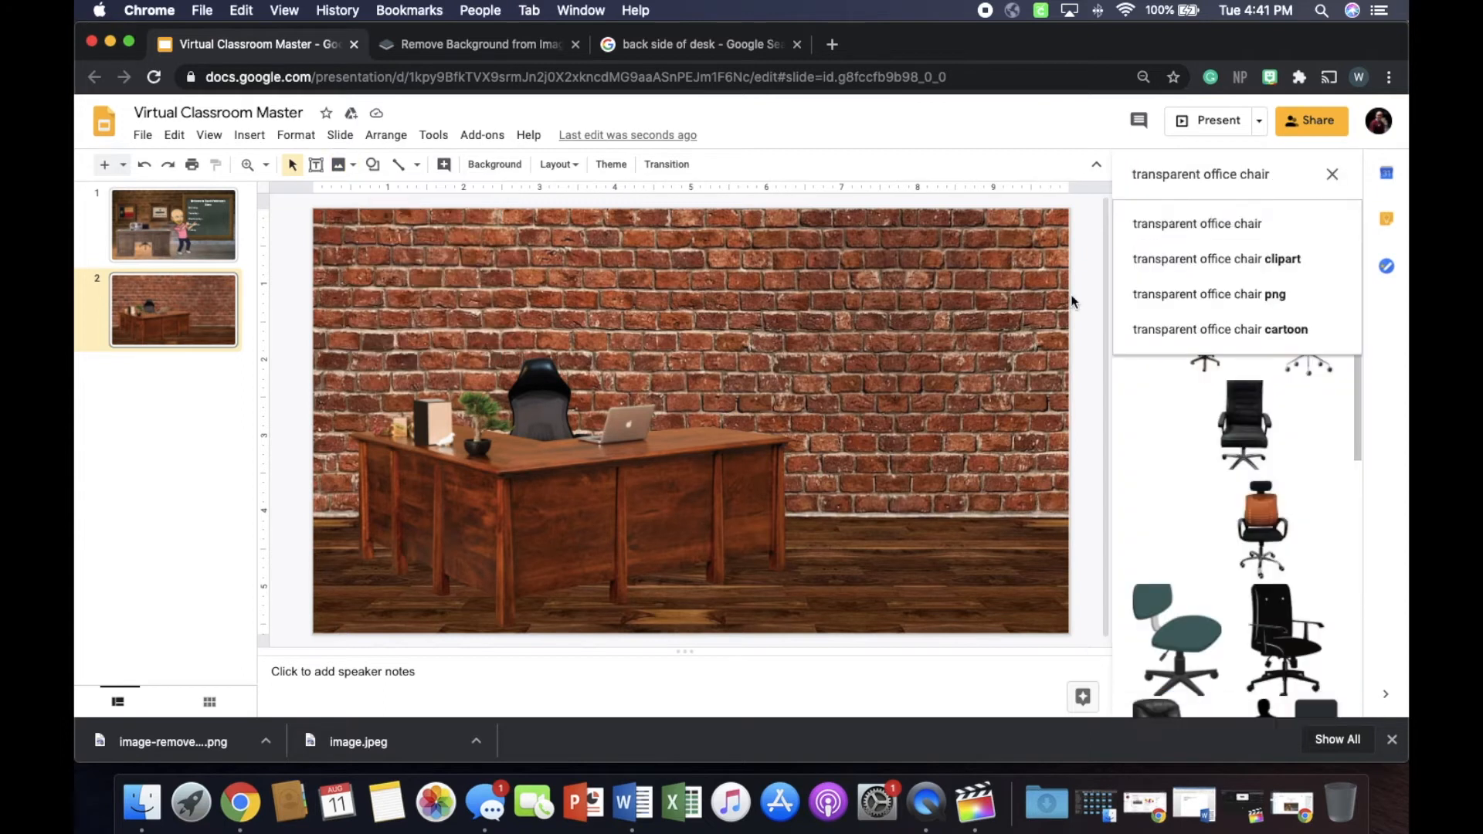
triple_click(1287, 174)
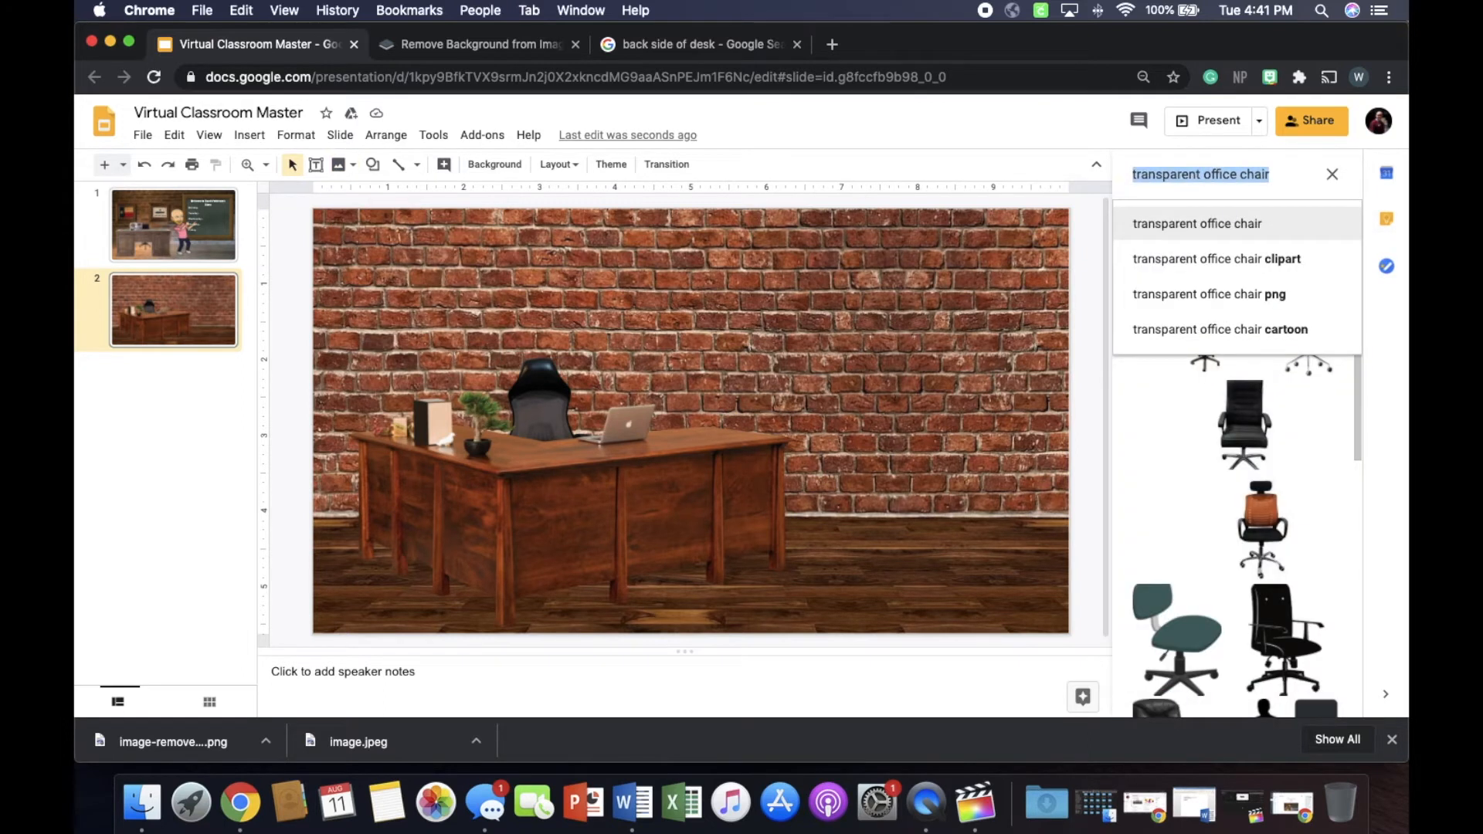
key(BackSpace)
text(T)
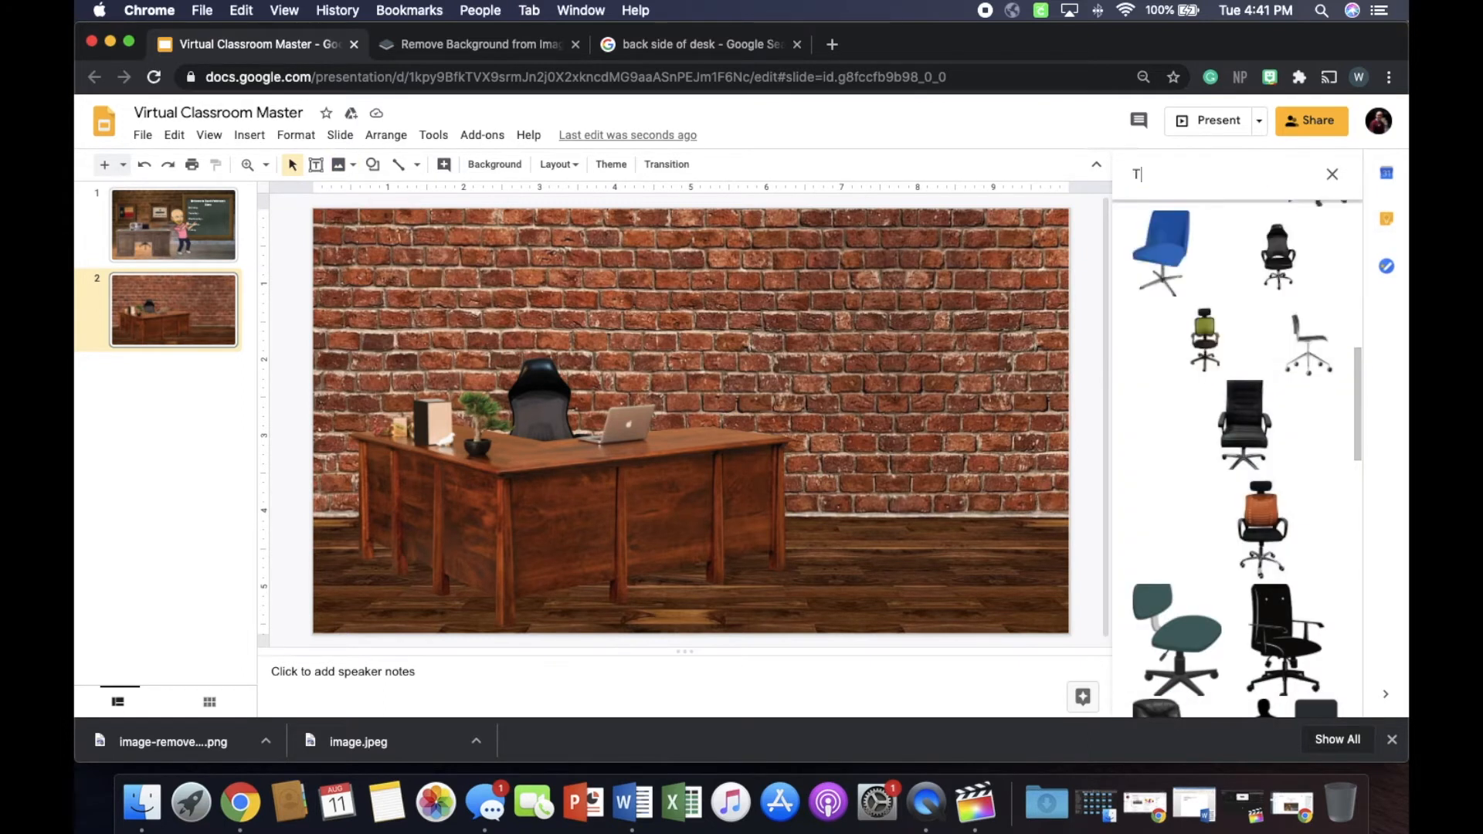
text(rans)
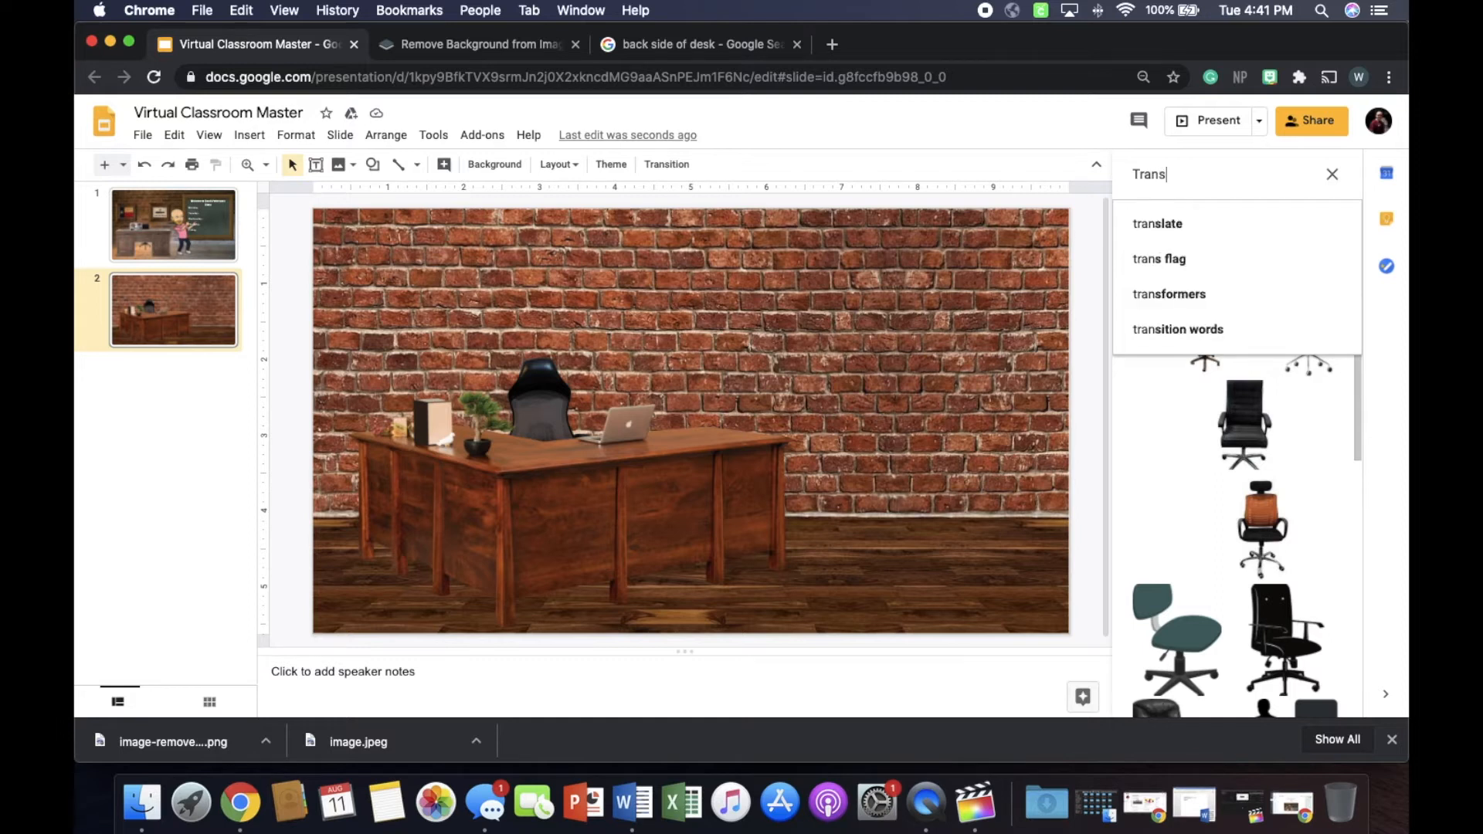
text(pa)
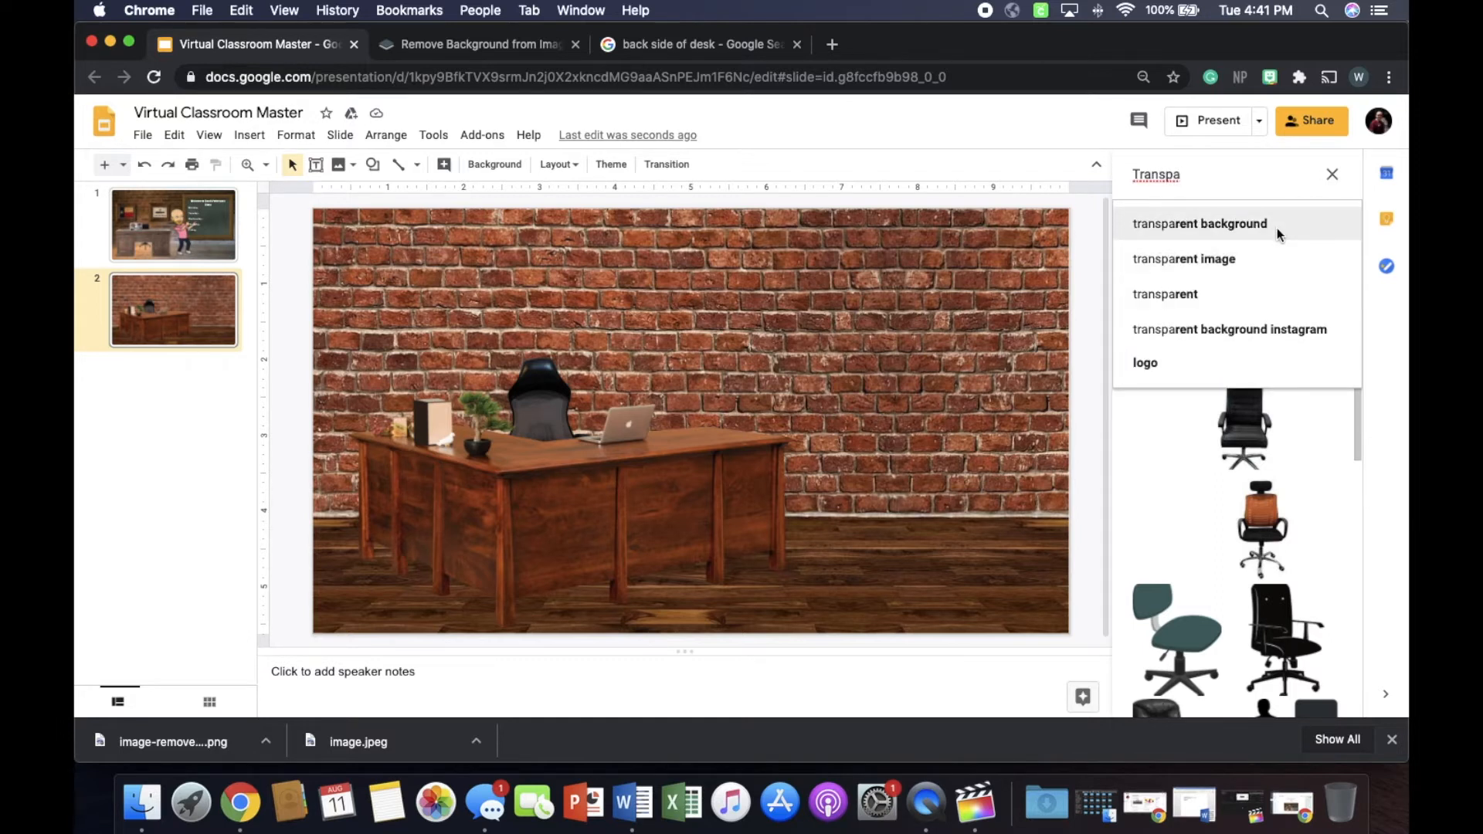
click(1276, 228)
Change the image search to "transparent plants".
click(1292, 180)
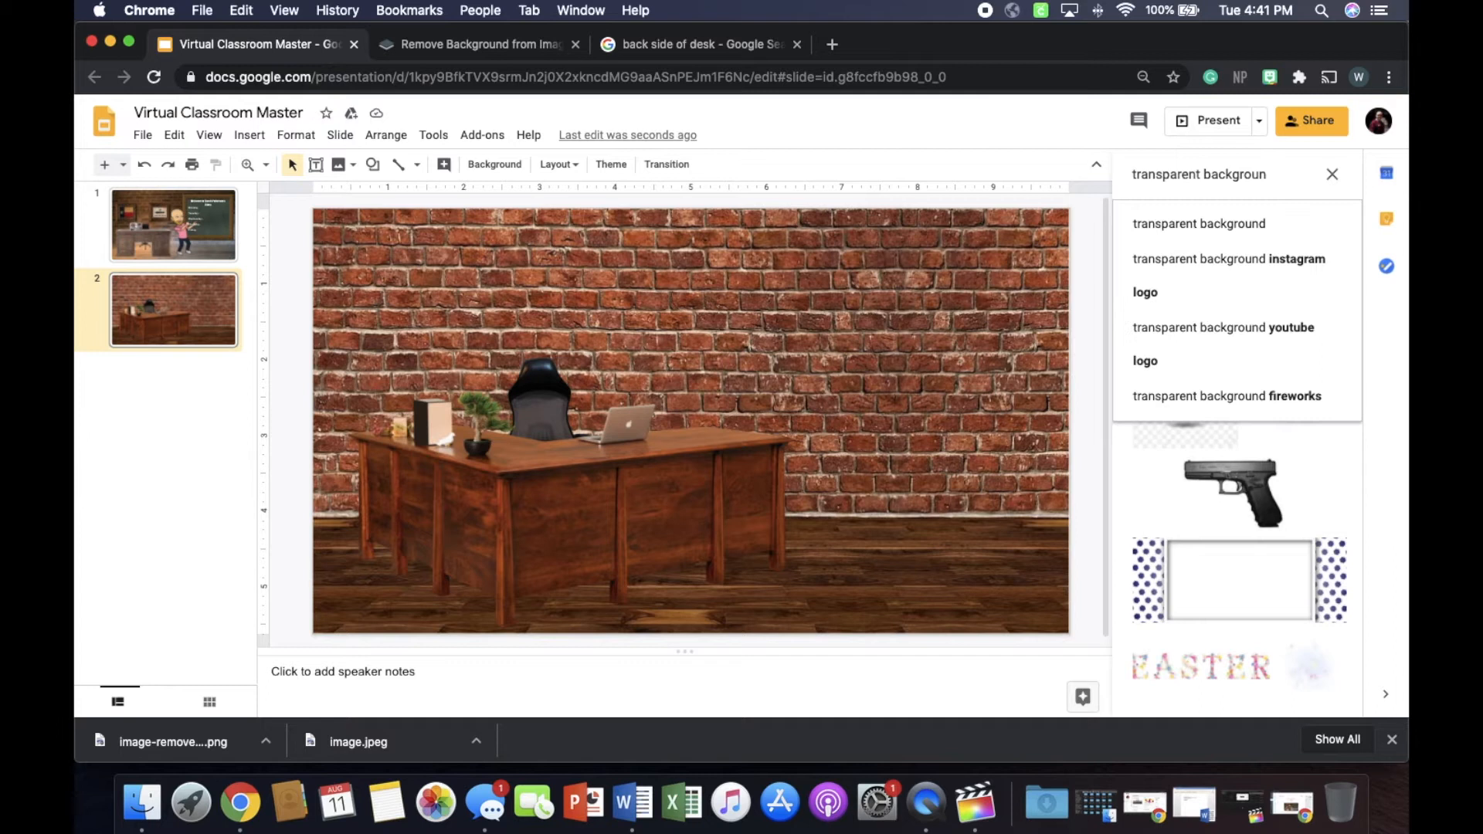
key(BackSpace)
key(BackSpace)
key(BackSpace)
key(BackSpace)
key(BackSpace)
key(BackSpace)
key(BackSpace)
key(BackSpace)
key(BackSpace)
key(BackSpace)
text(pl)
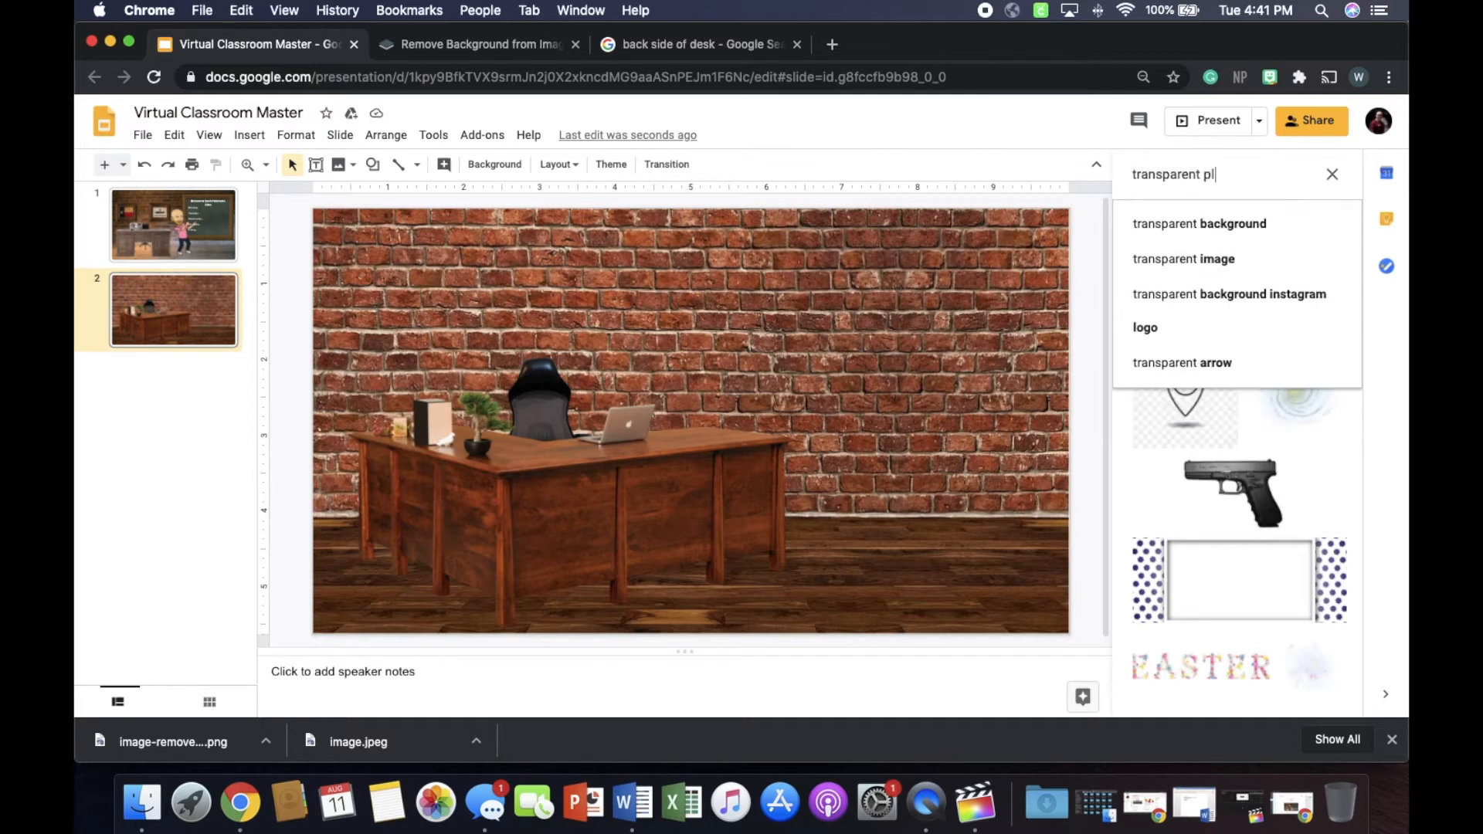
text(ants)
key(Return)
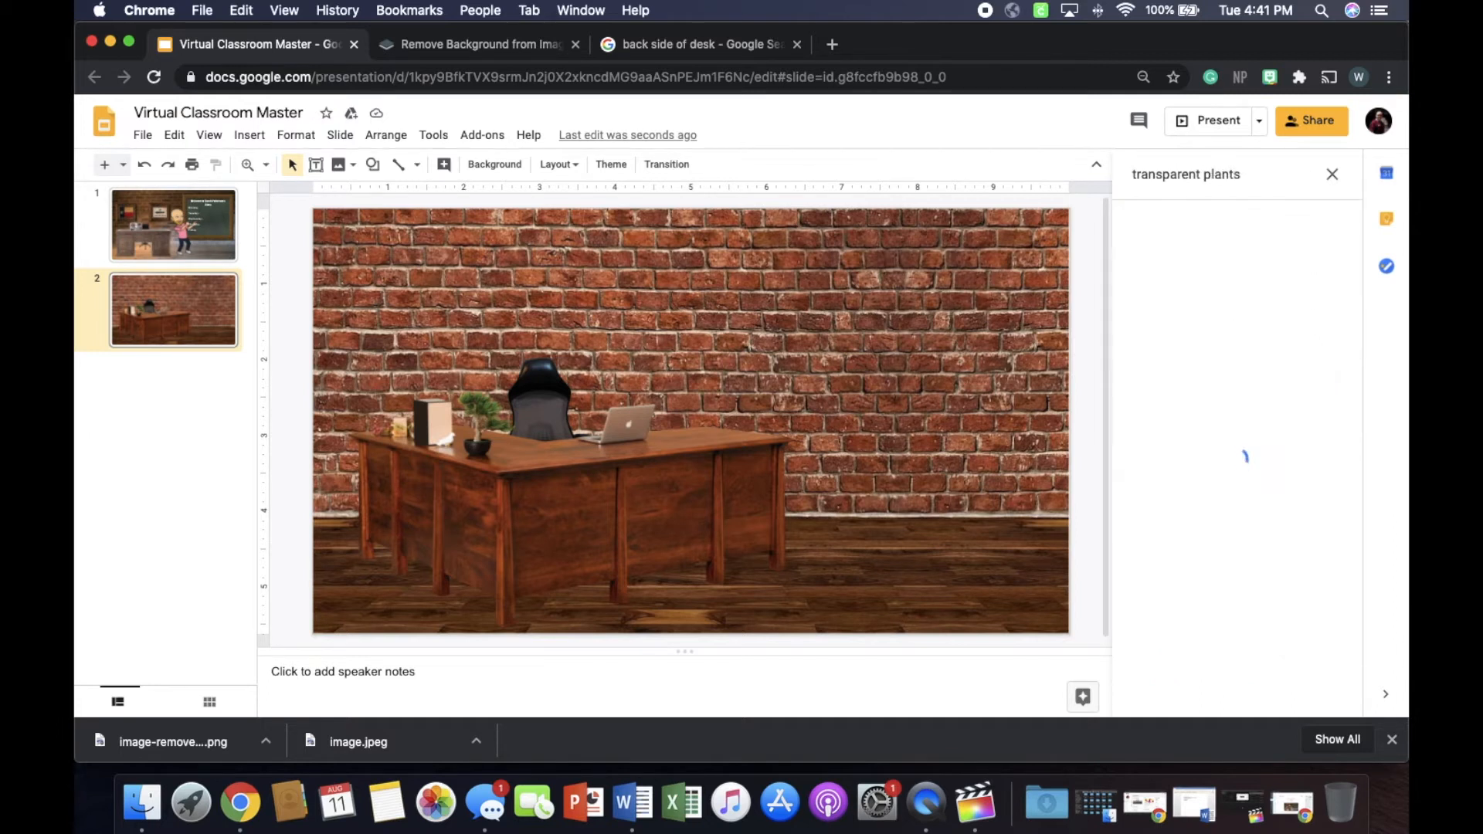
Refine the image search to "transparent plants in a pot" and insert the tall leafy plant in a terracotta pot.
scroll(1258, 414, down, 4)
scroll(1244, 417, up, 2)
click(1255, 183)
text(In a pot)
key(Return)
scroll(1193, 424, down, 3)
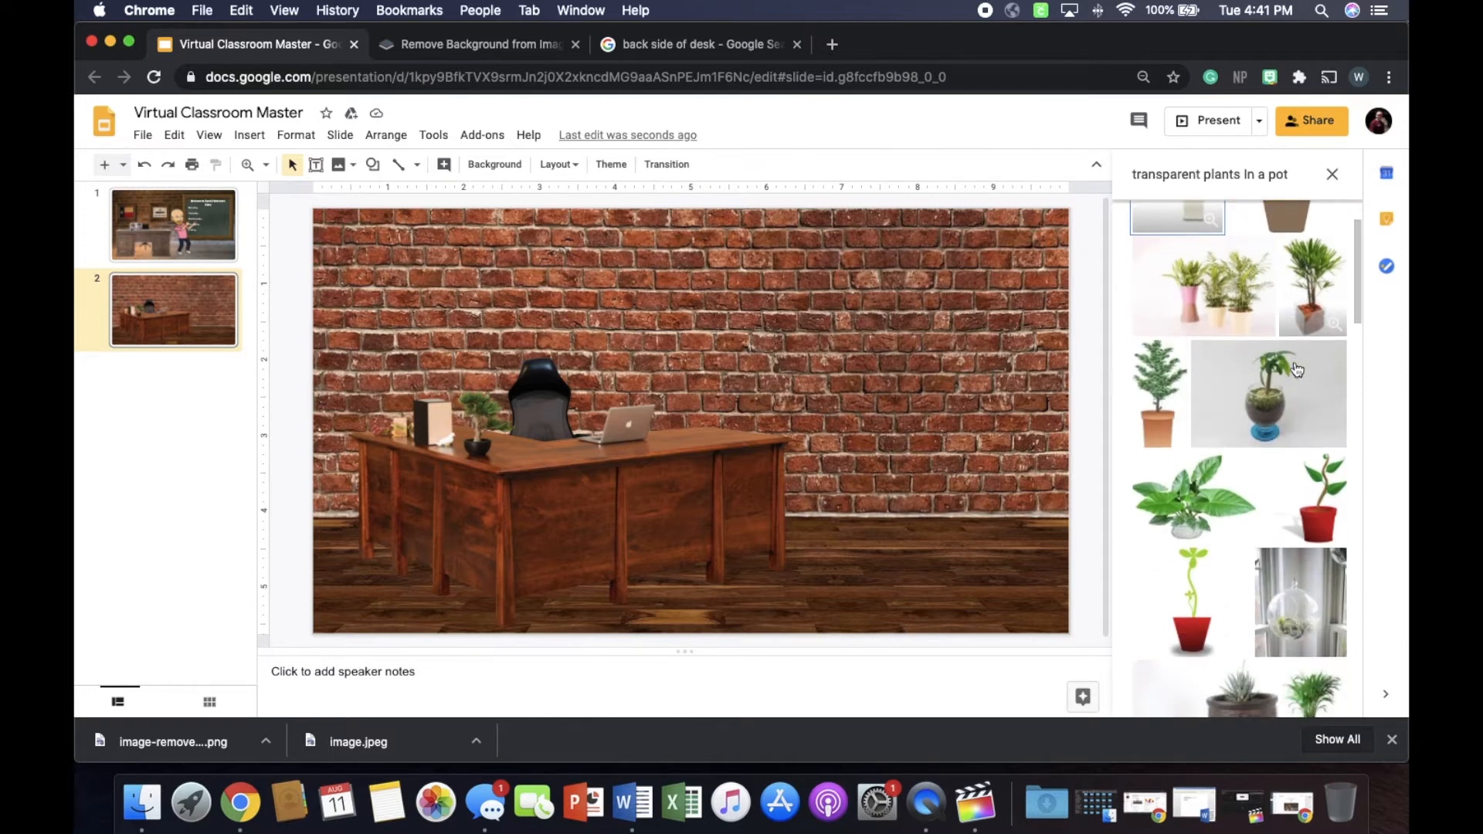
click(1178, 421)
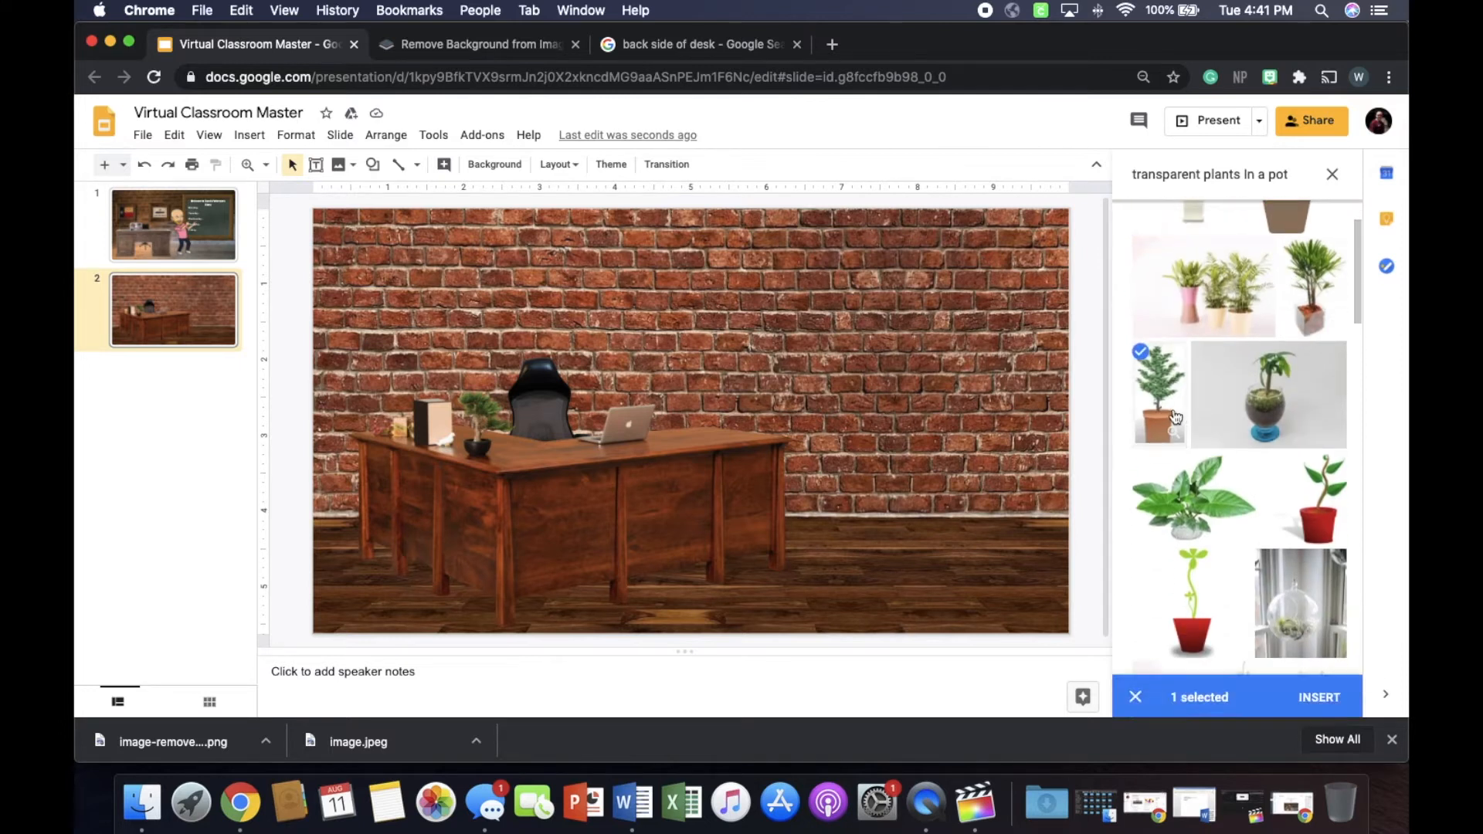
click(1320, 699)
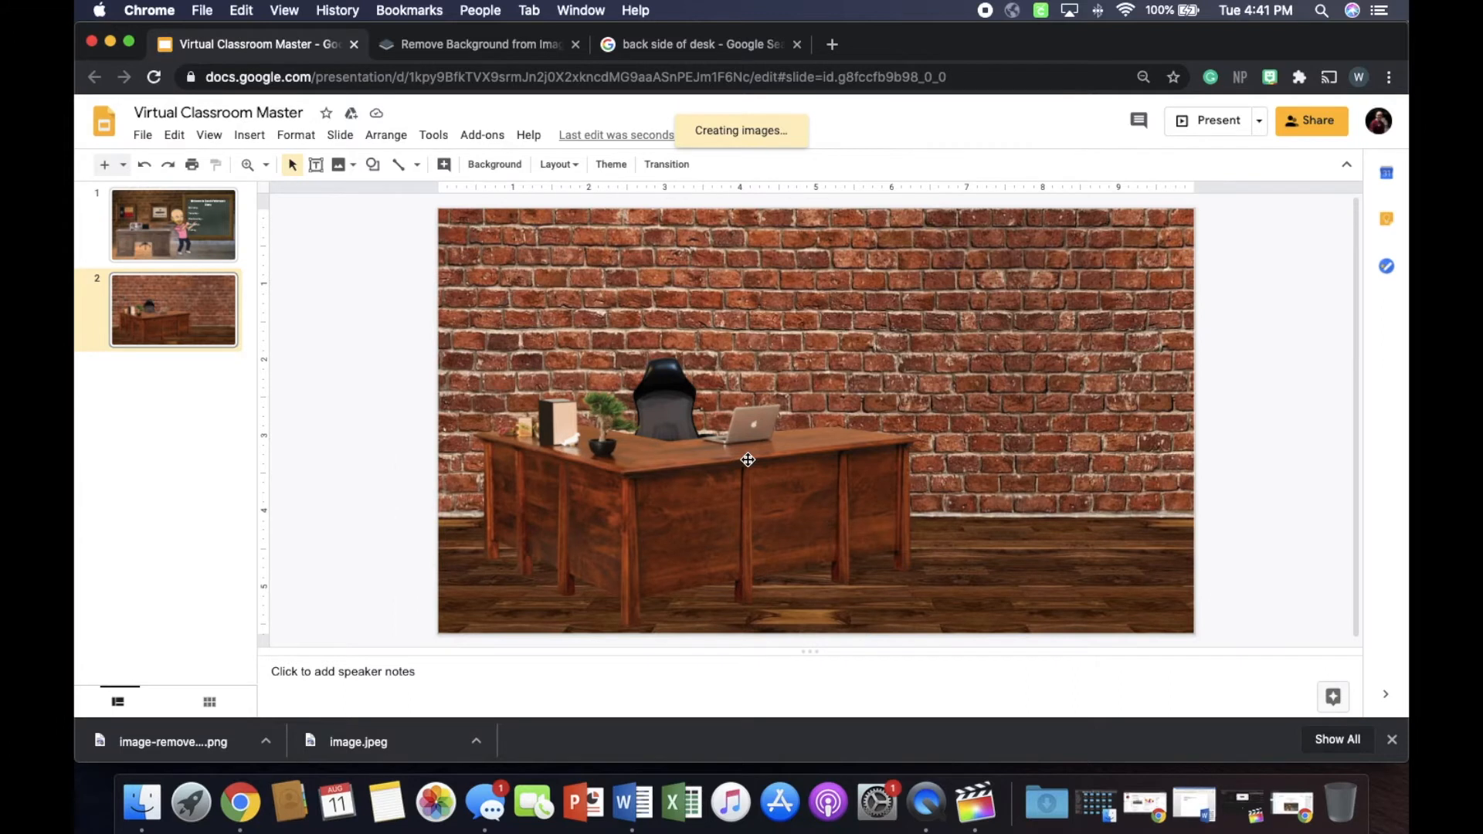
Shrink the potted plant and place it at the slide's lower-left corner in front of the desk's left end.
drag(1062, 462, 526, 468)
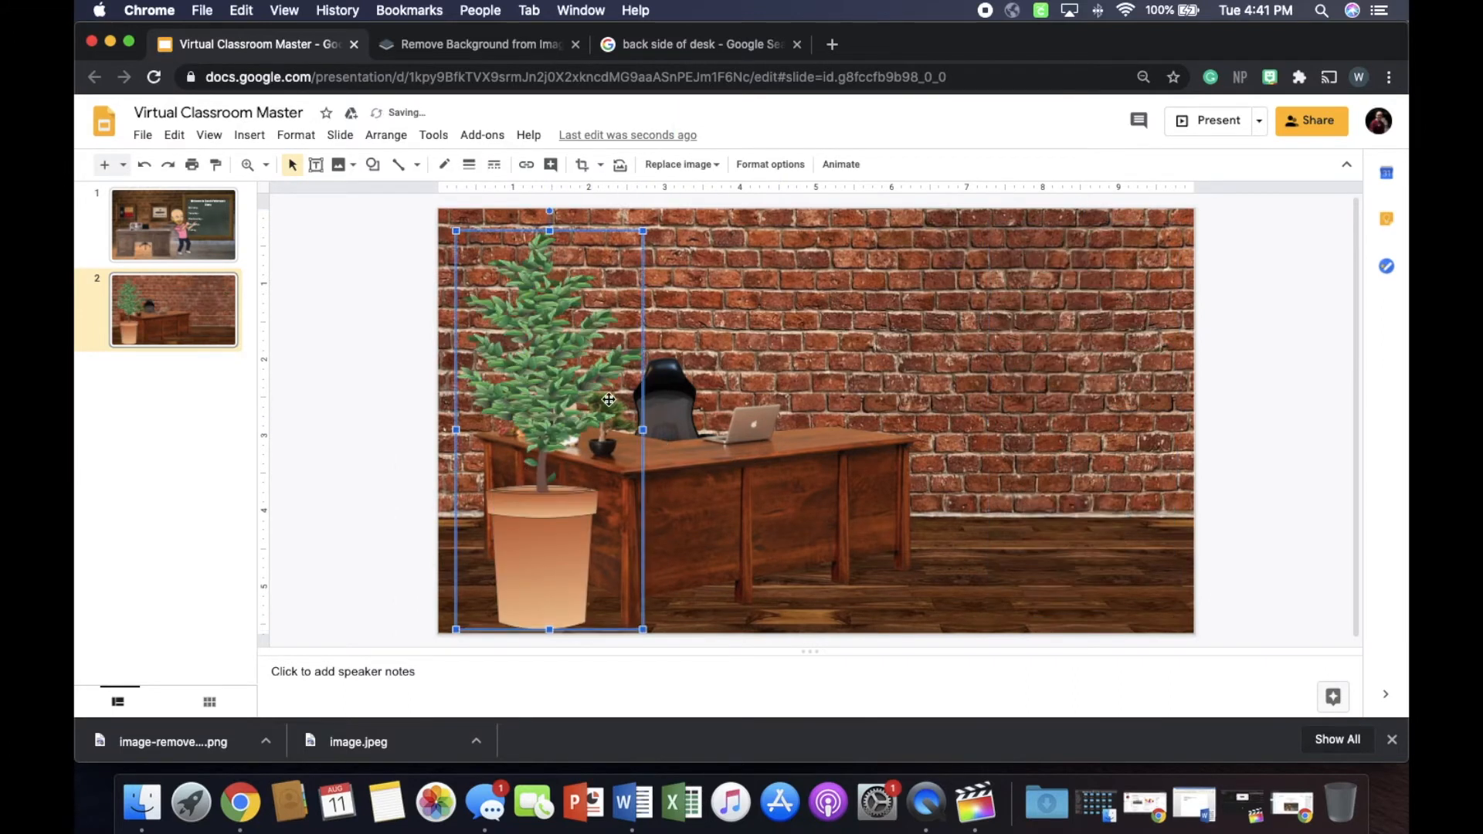
drag(643, 230, 611, 302)
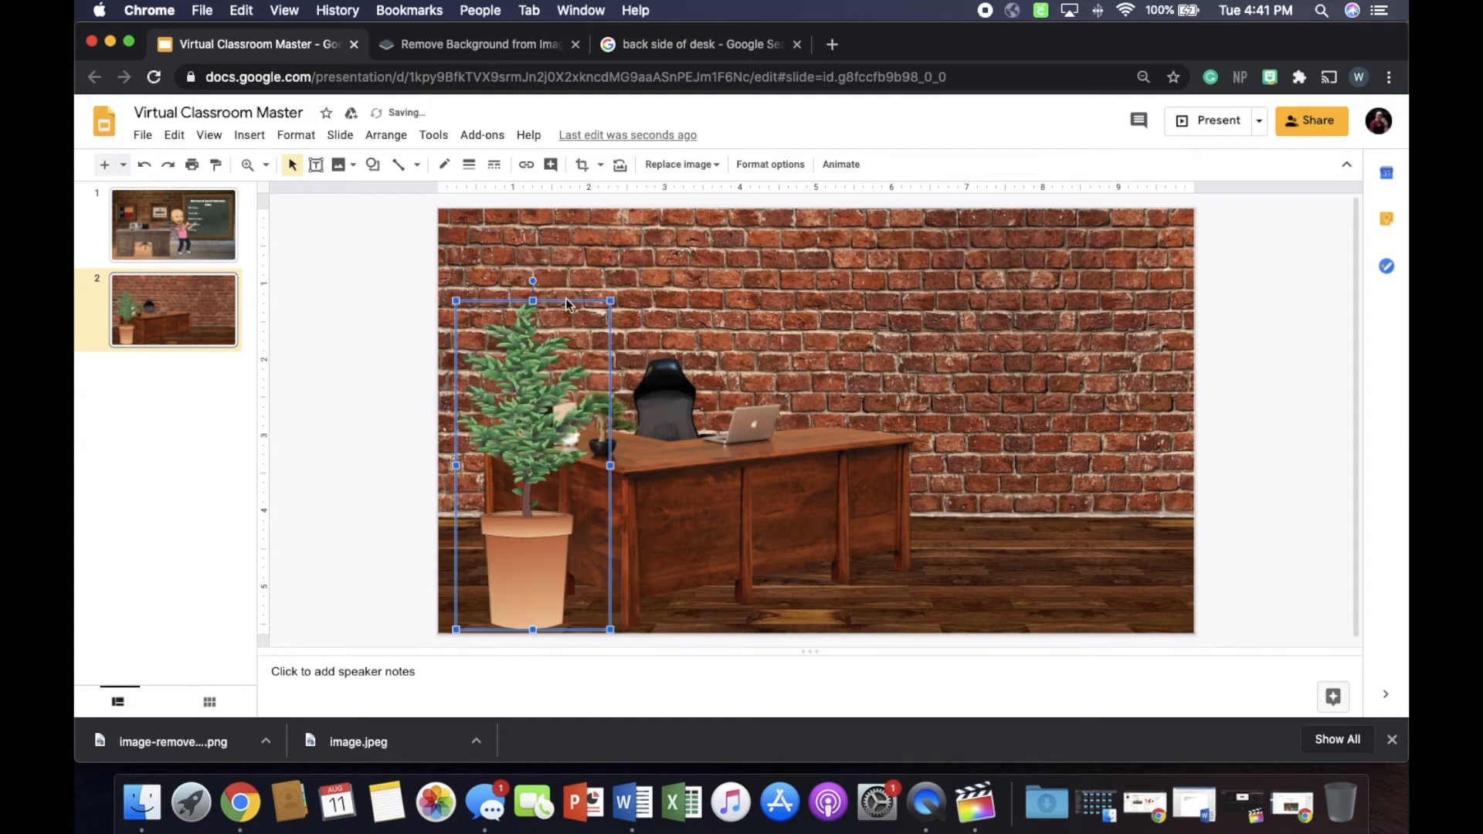
drag(610, 301, 574, 376)
drag(499, 535, 482, 532)
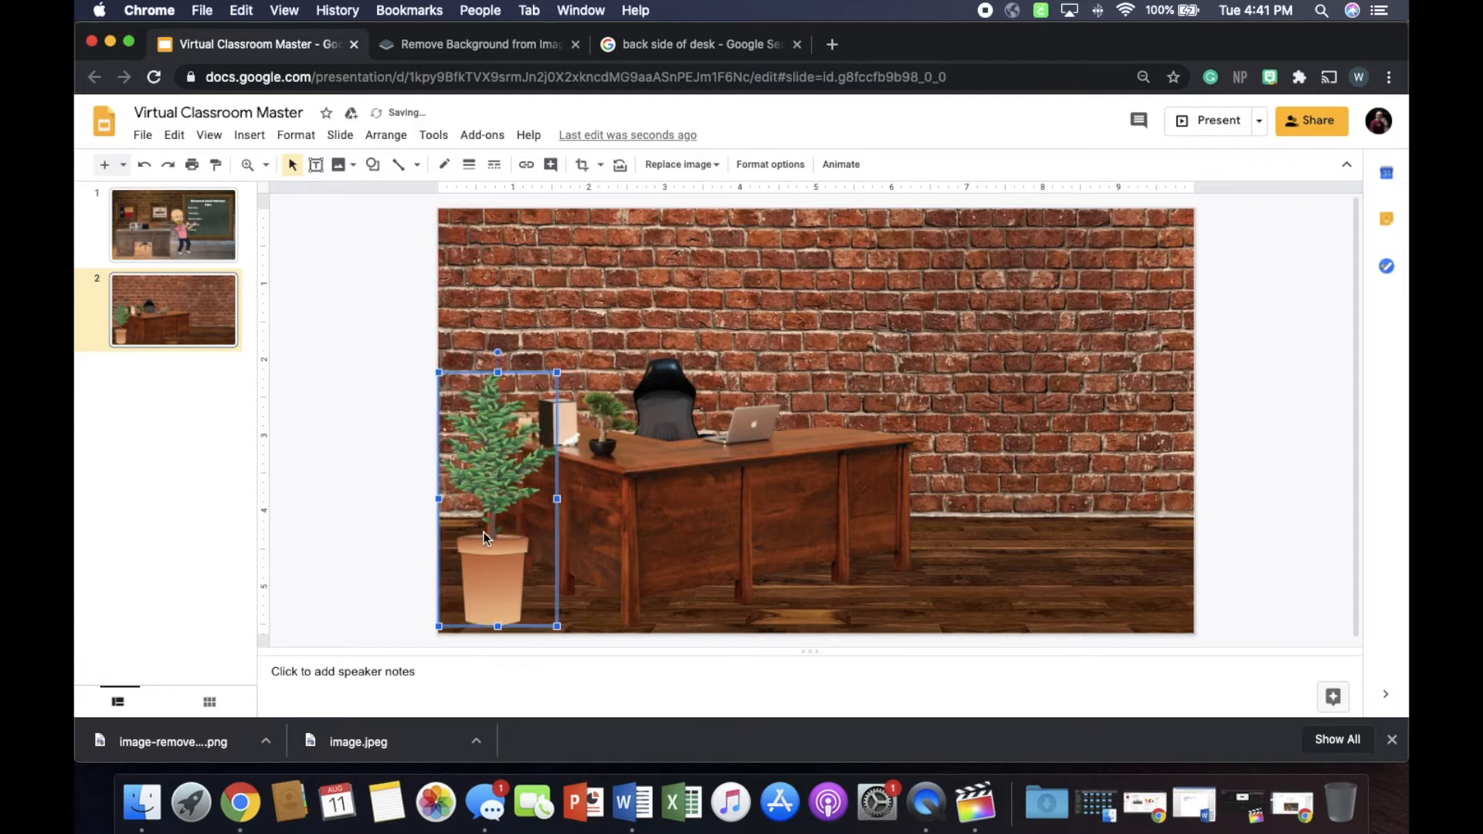
click(565, 566)
click(990, 312)
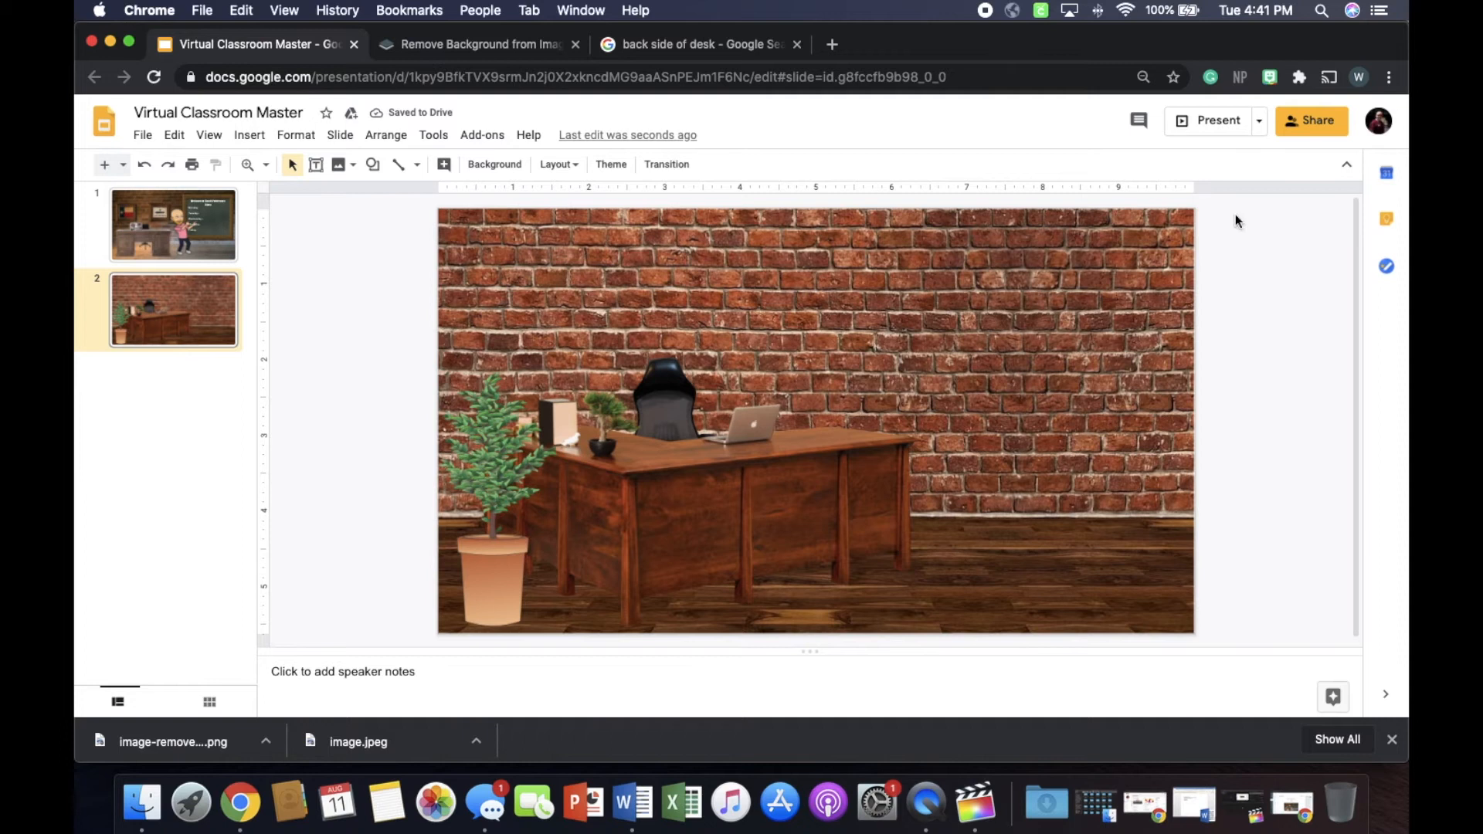
Start another web image search and change the query to "transparent calkbaord".
click(472, 165)
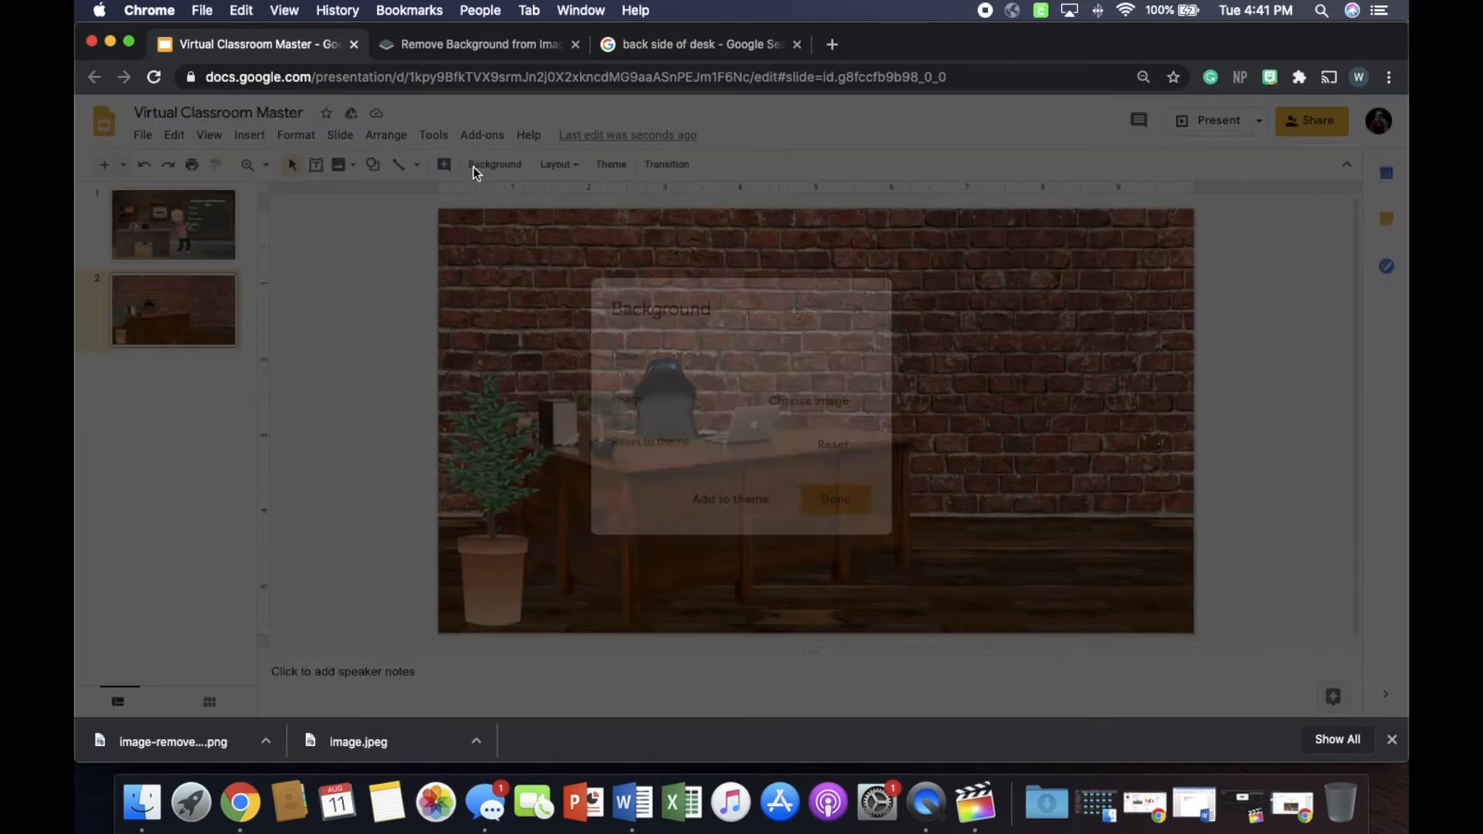
click(857, 308)
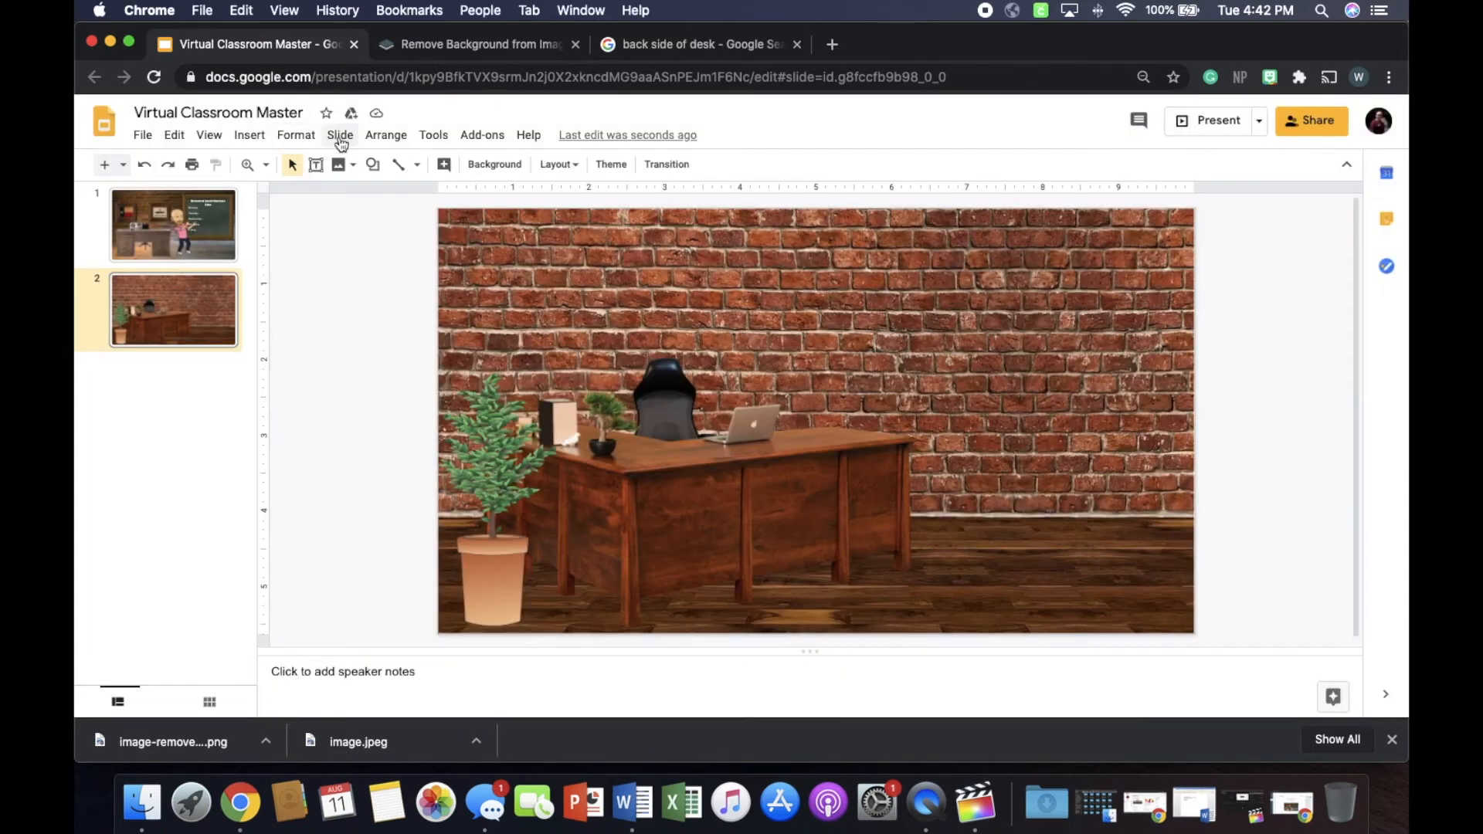
click(340, 168)
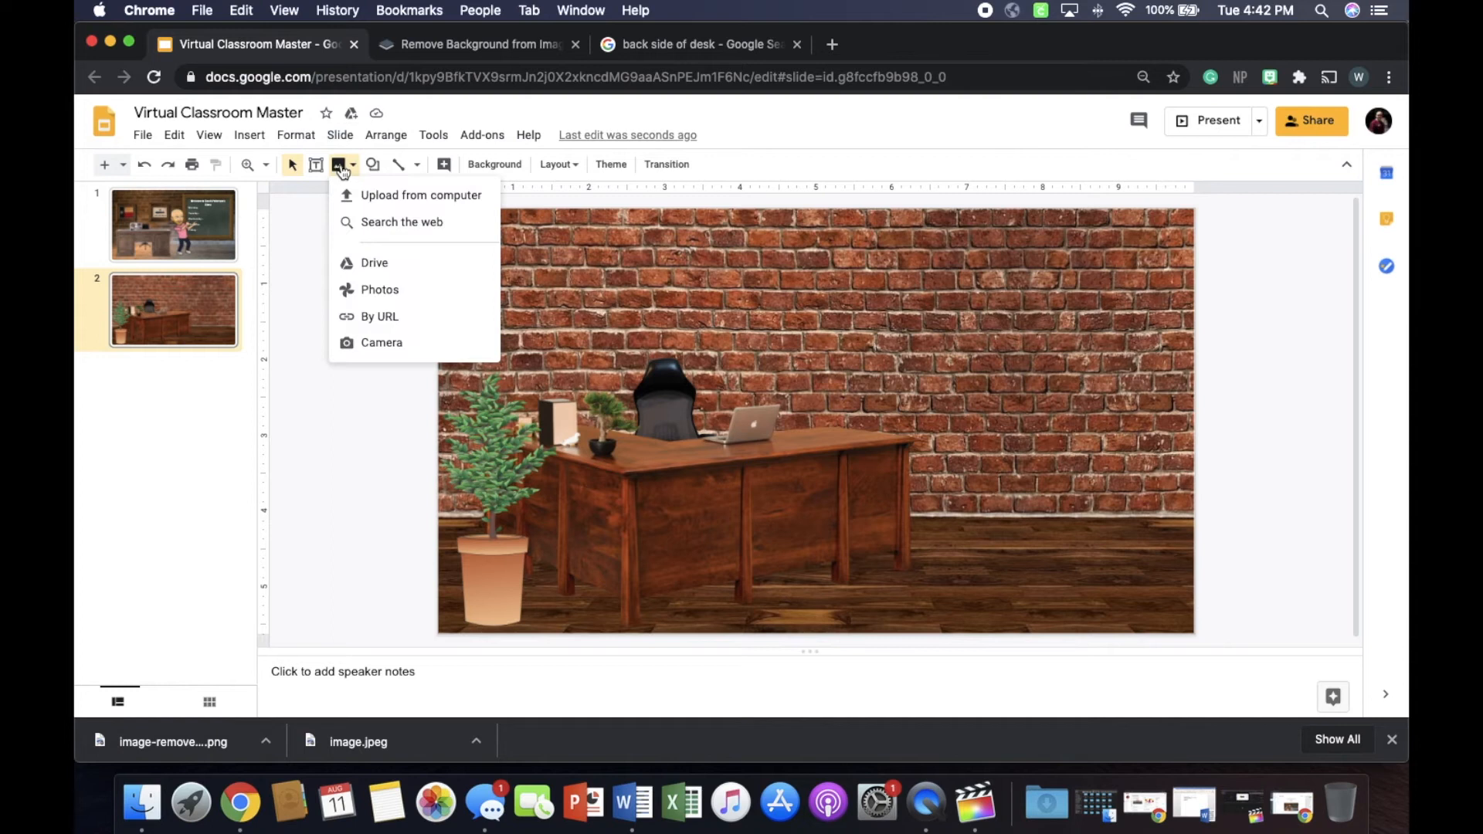
click(380, 221)
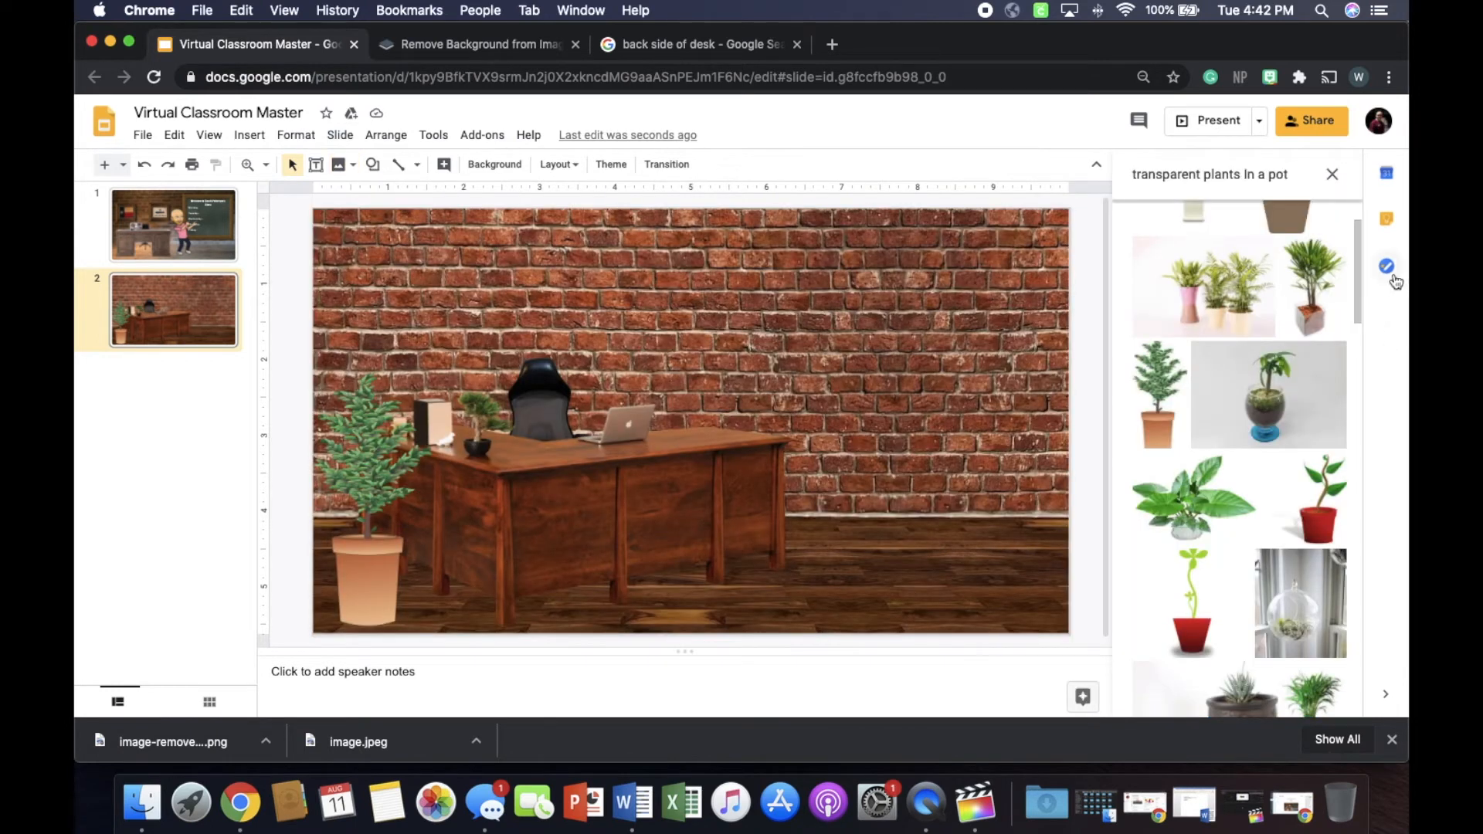
click(1182, 175)
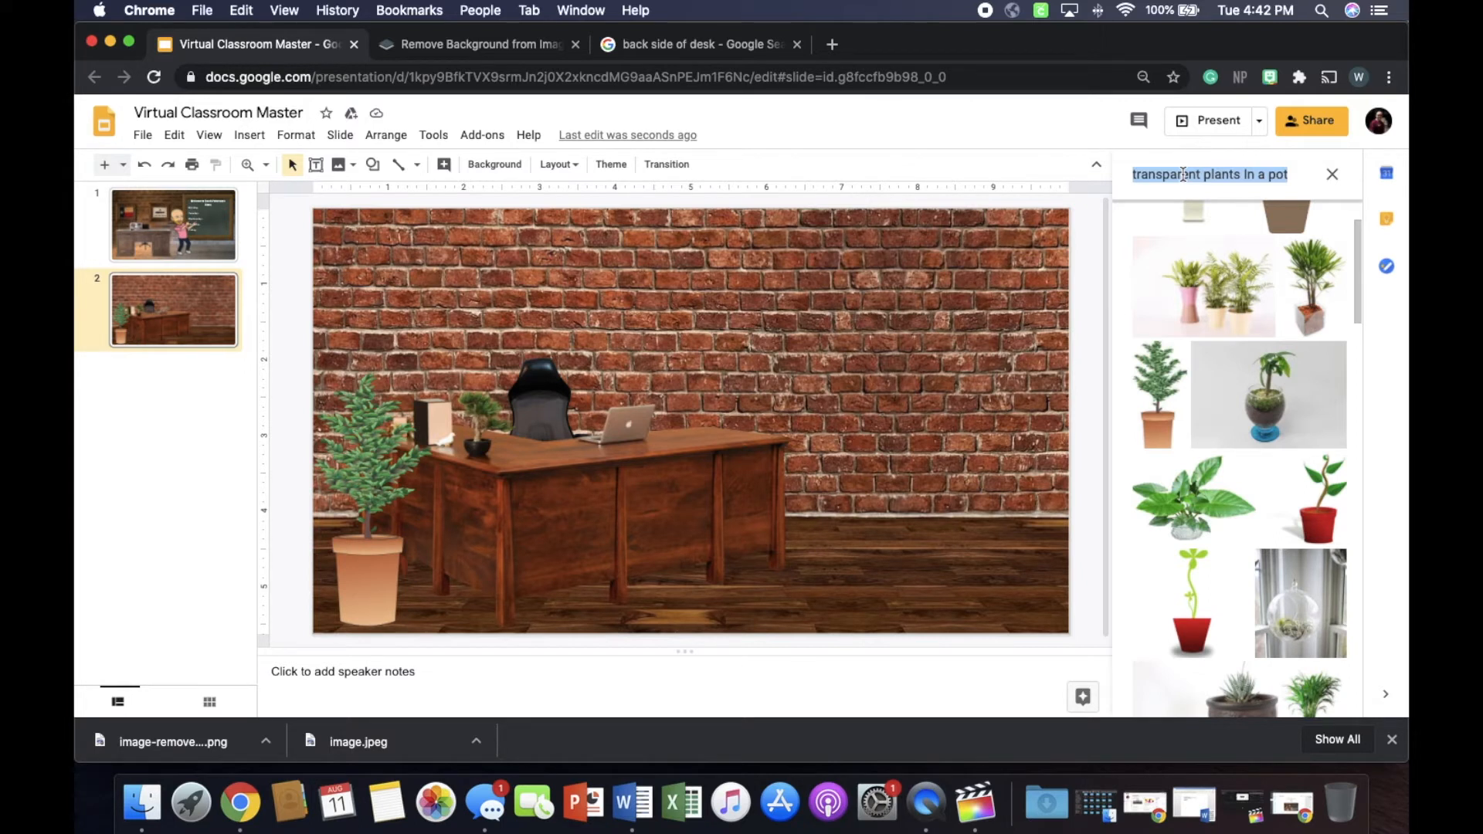
drag(1205, 175, 1288, 175)
key(BackSpace)
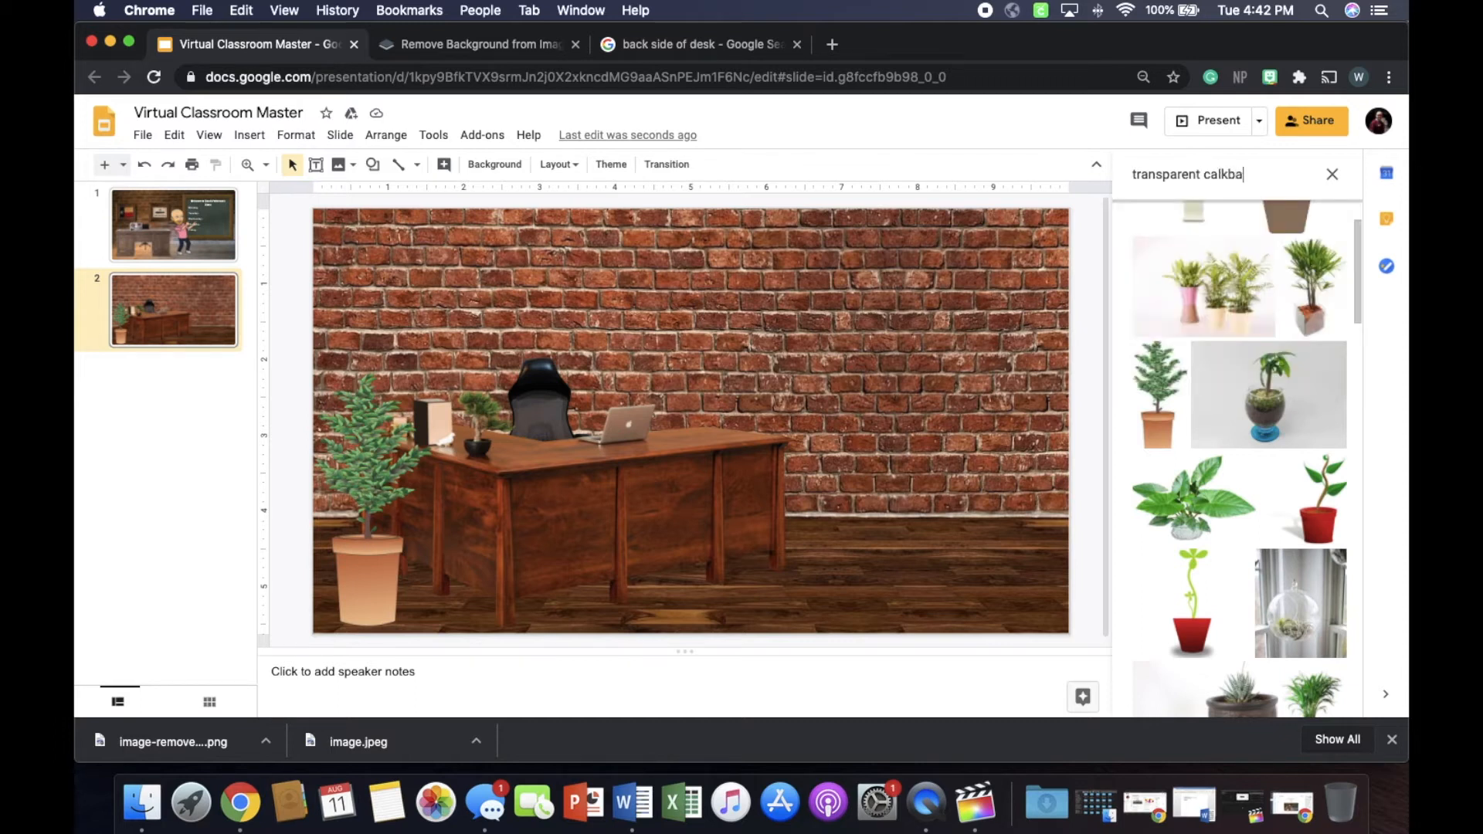
key(BackSpace)
key(BackSpace)
key(BackSpace)
text(oard)
key(Return)
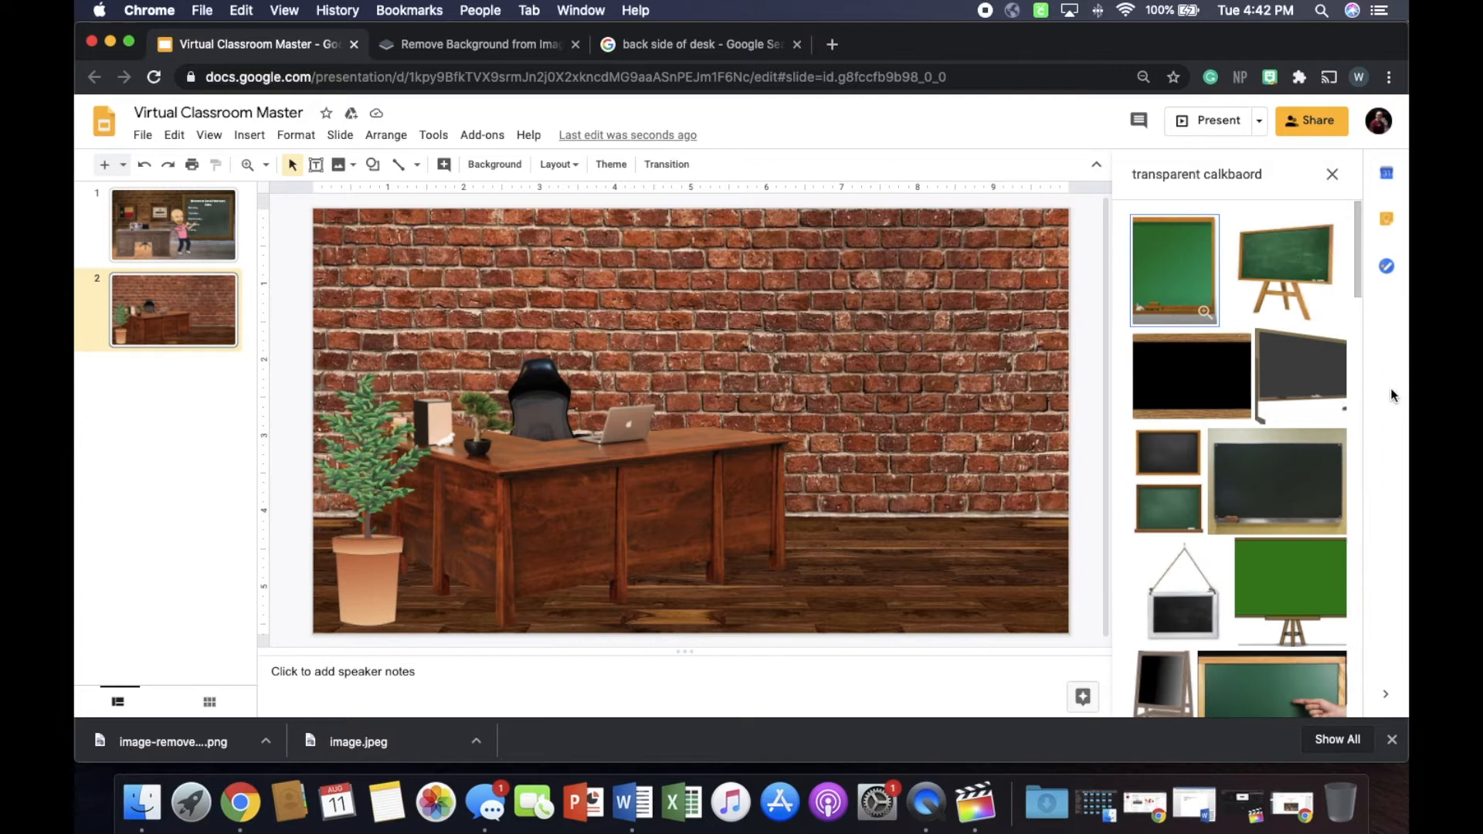
Find the wide dark gray chalkboard with a wooden frame and chalk tray in the results and insert it.
scroll(1258, 347, down, 5)
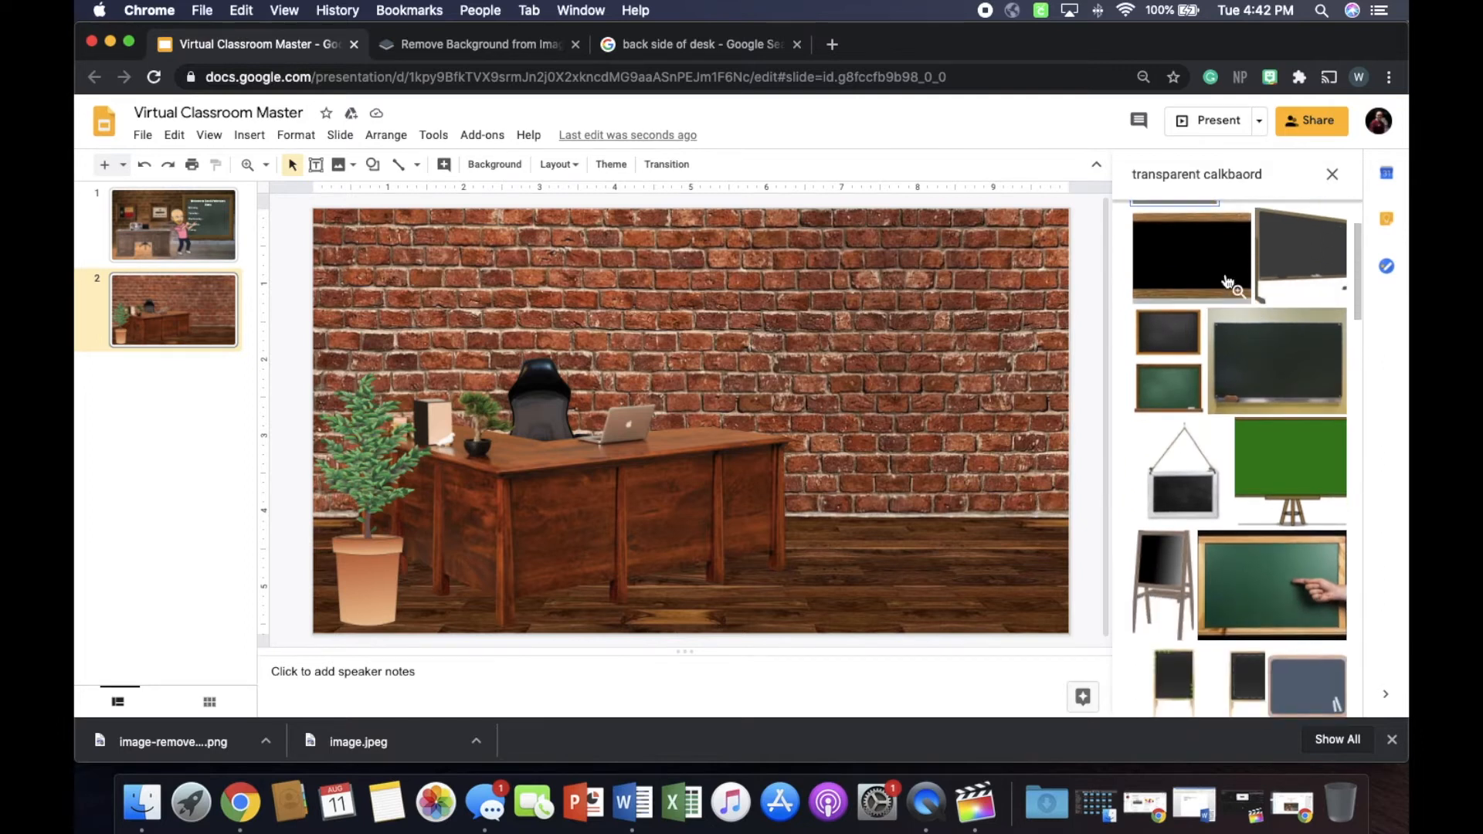
scroll(1227, 281, down, 10)
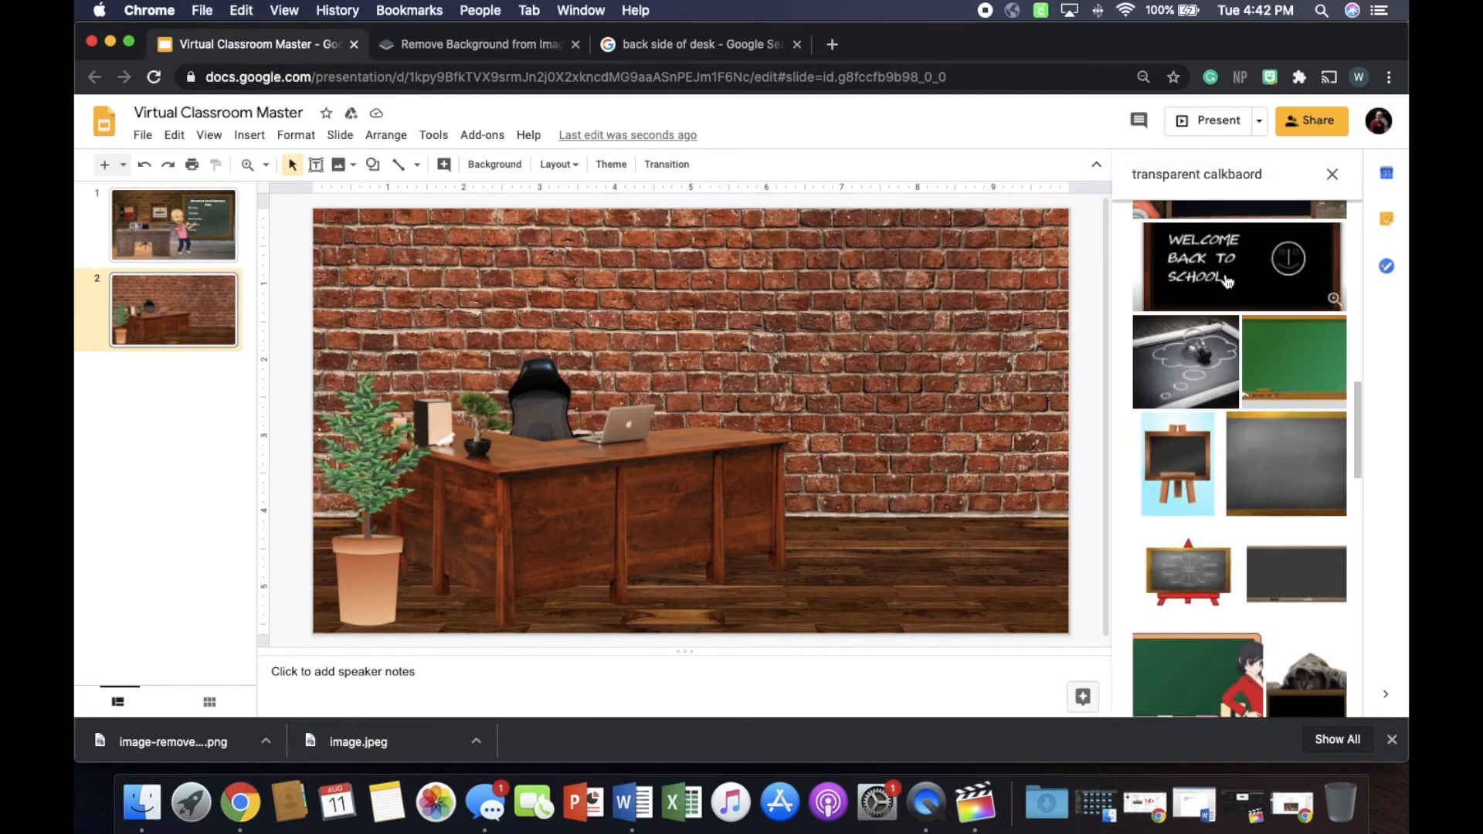
scroll(1227, 281, down, 15)
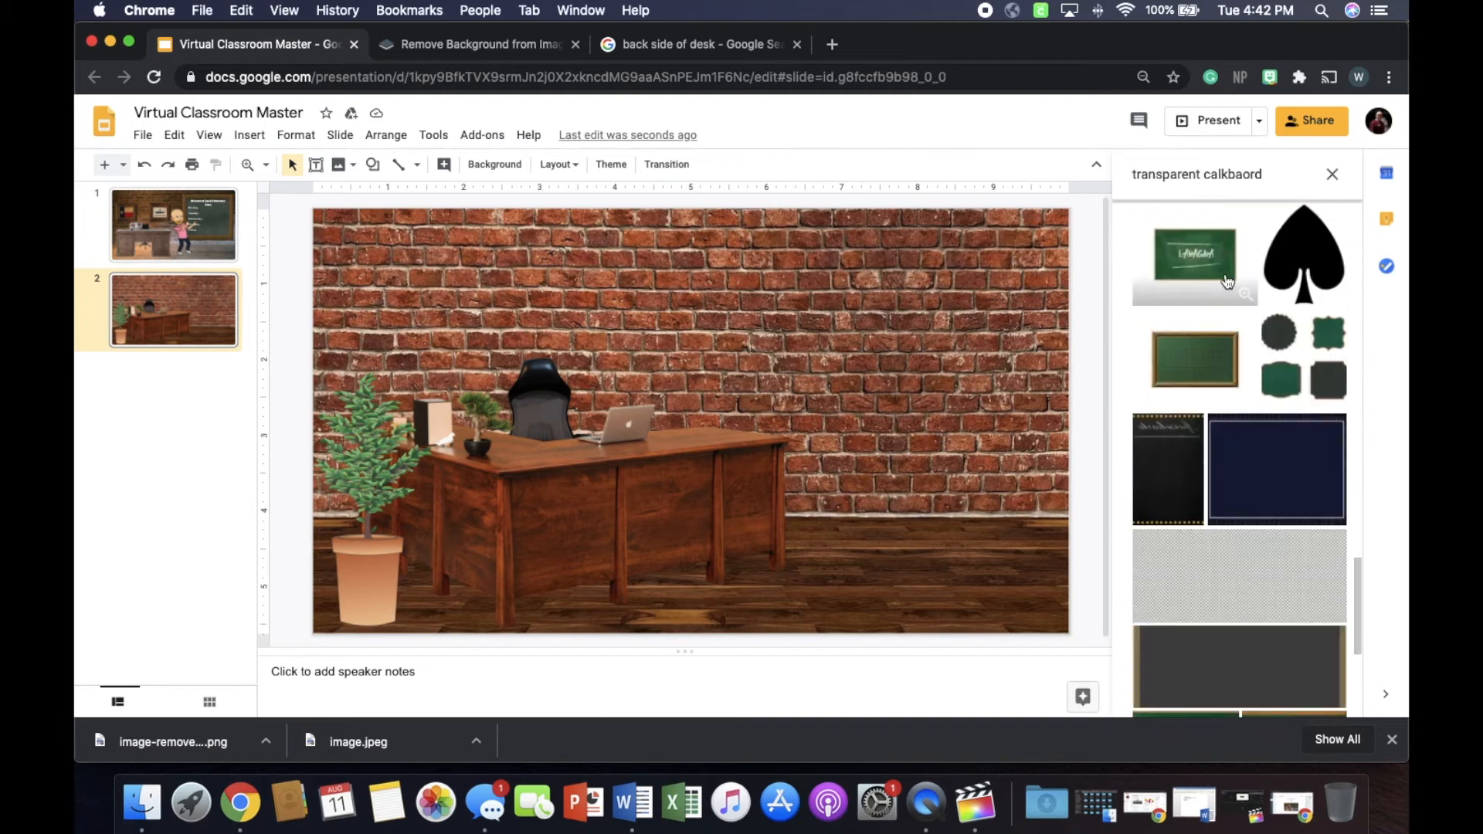
click(1231, 334)
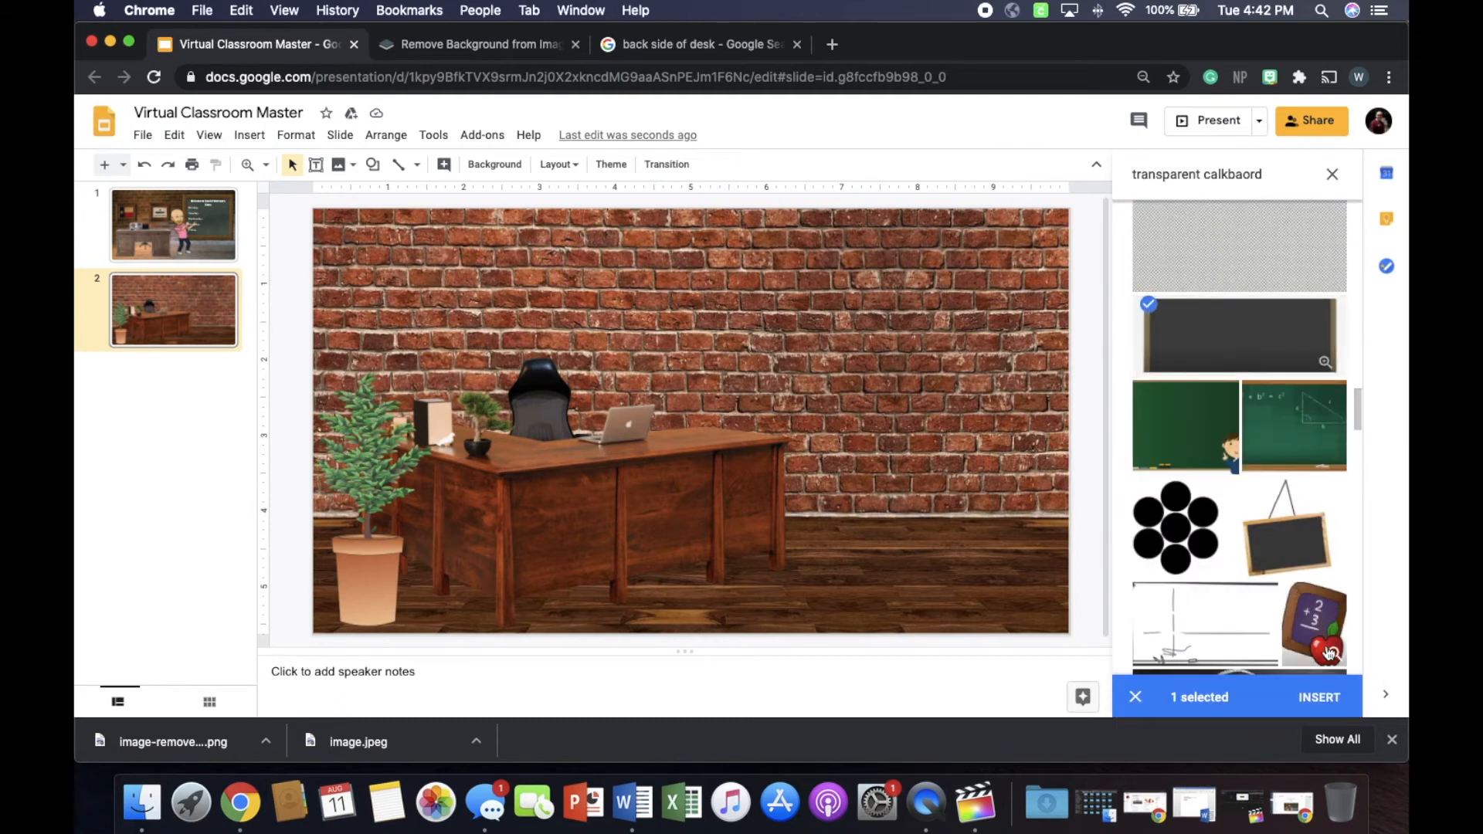
click(1325, 712)
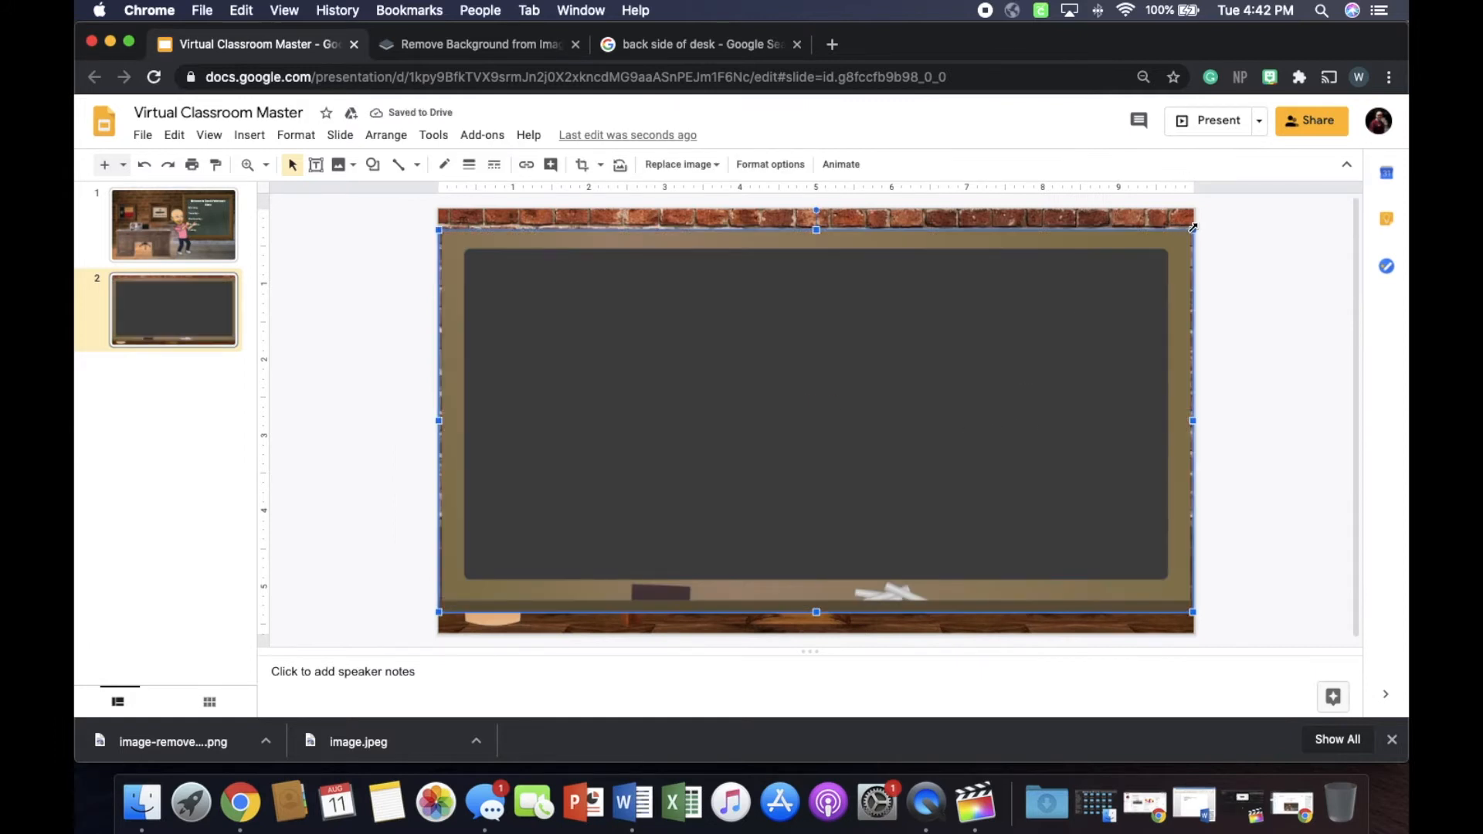
Shrink the chalkboard into the slide's upper-right area and send it to the back behind the desk and chair.
drag(1187, 228, 936, 357)
drag(607, 428, 857, 281)
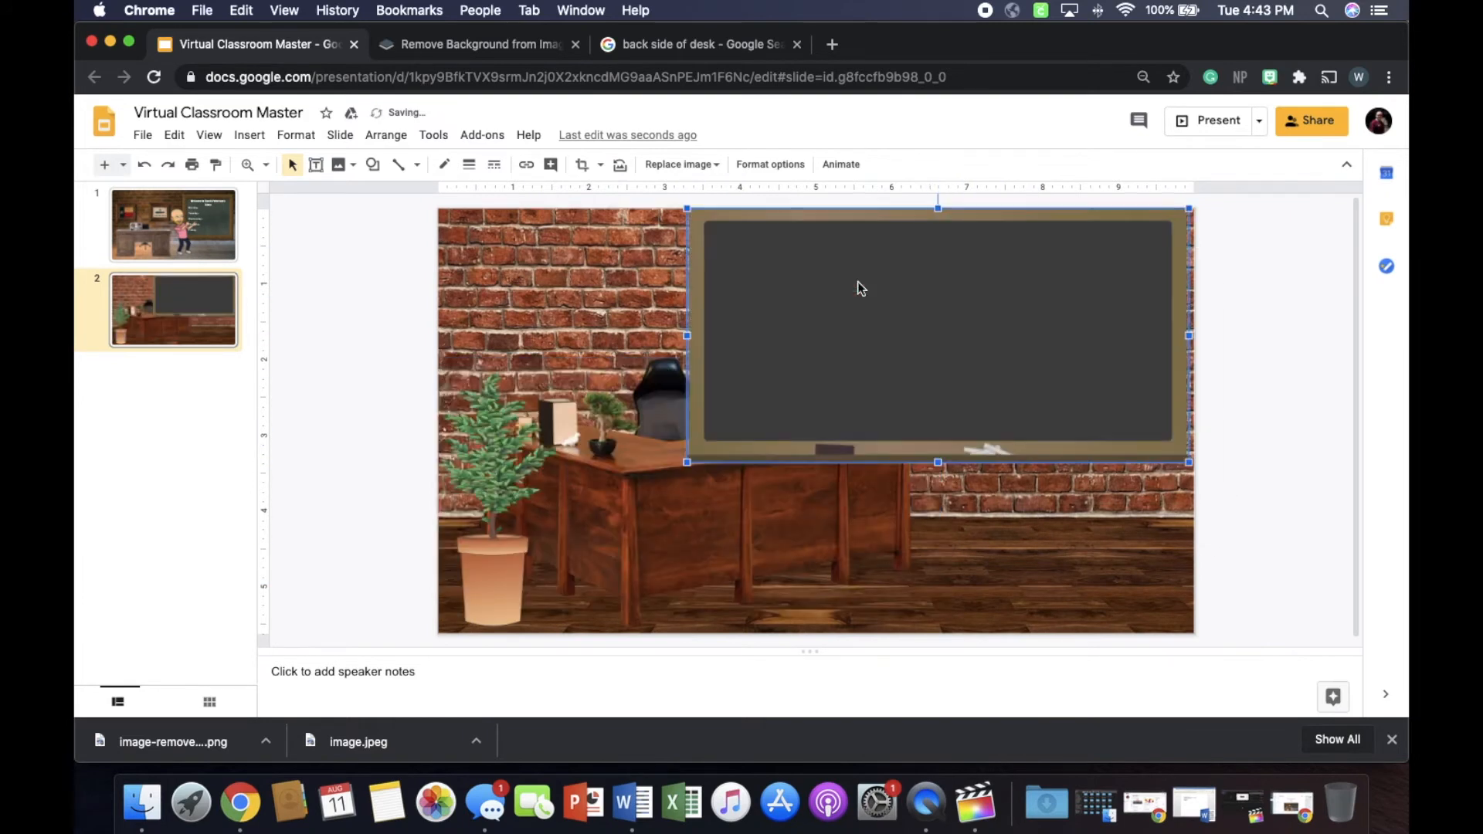
right_click(871, 322)
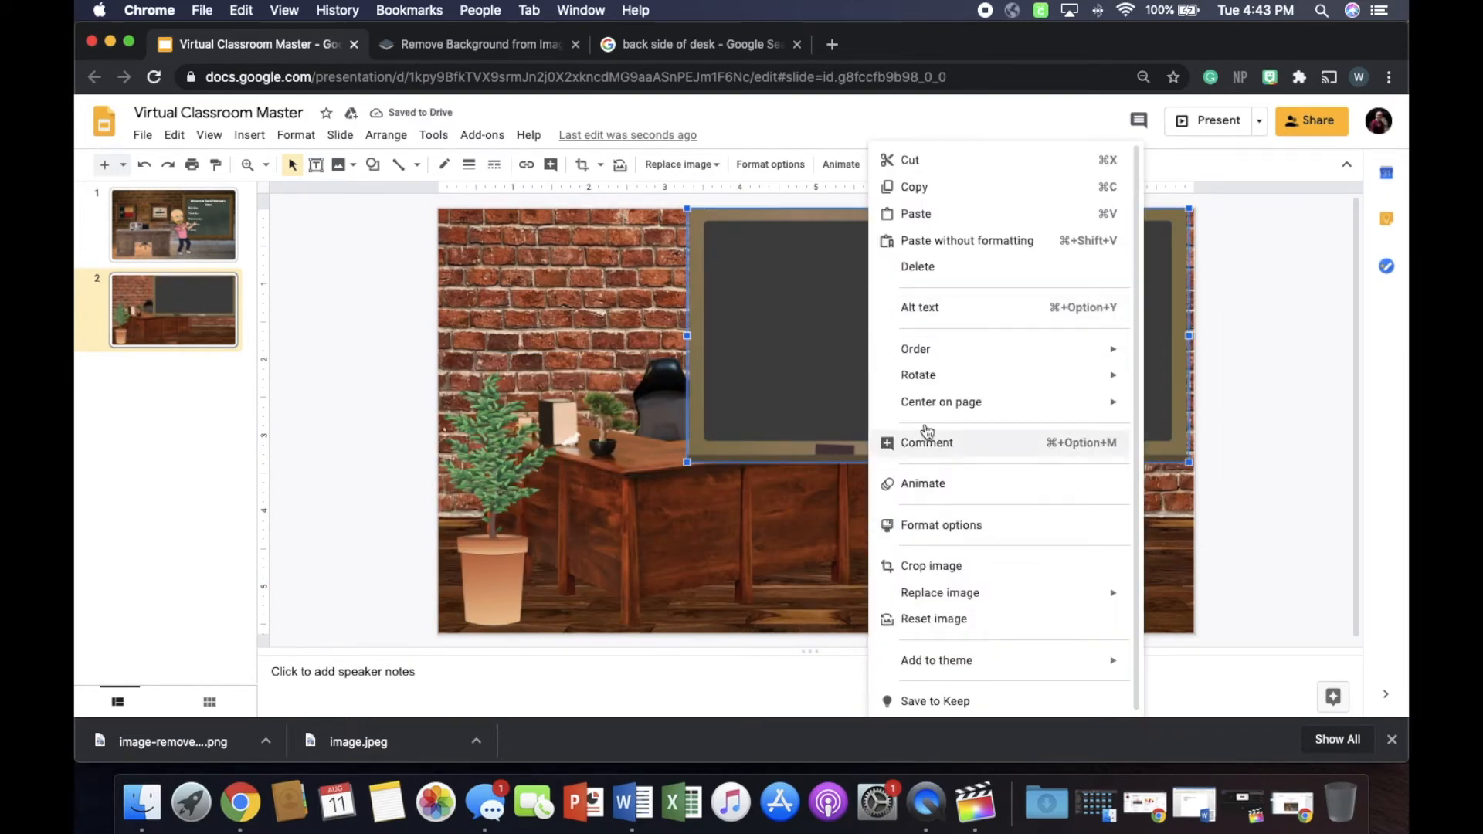
mouse_move(935, 351)
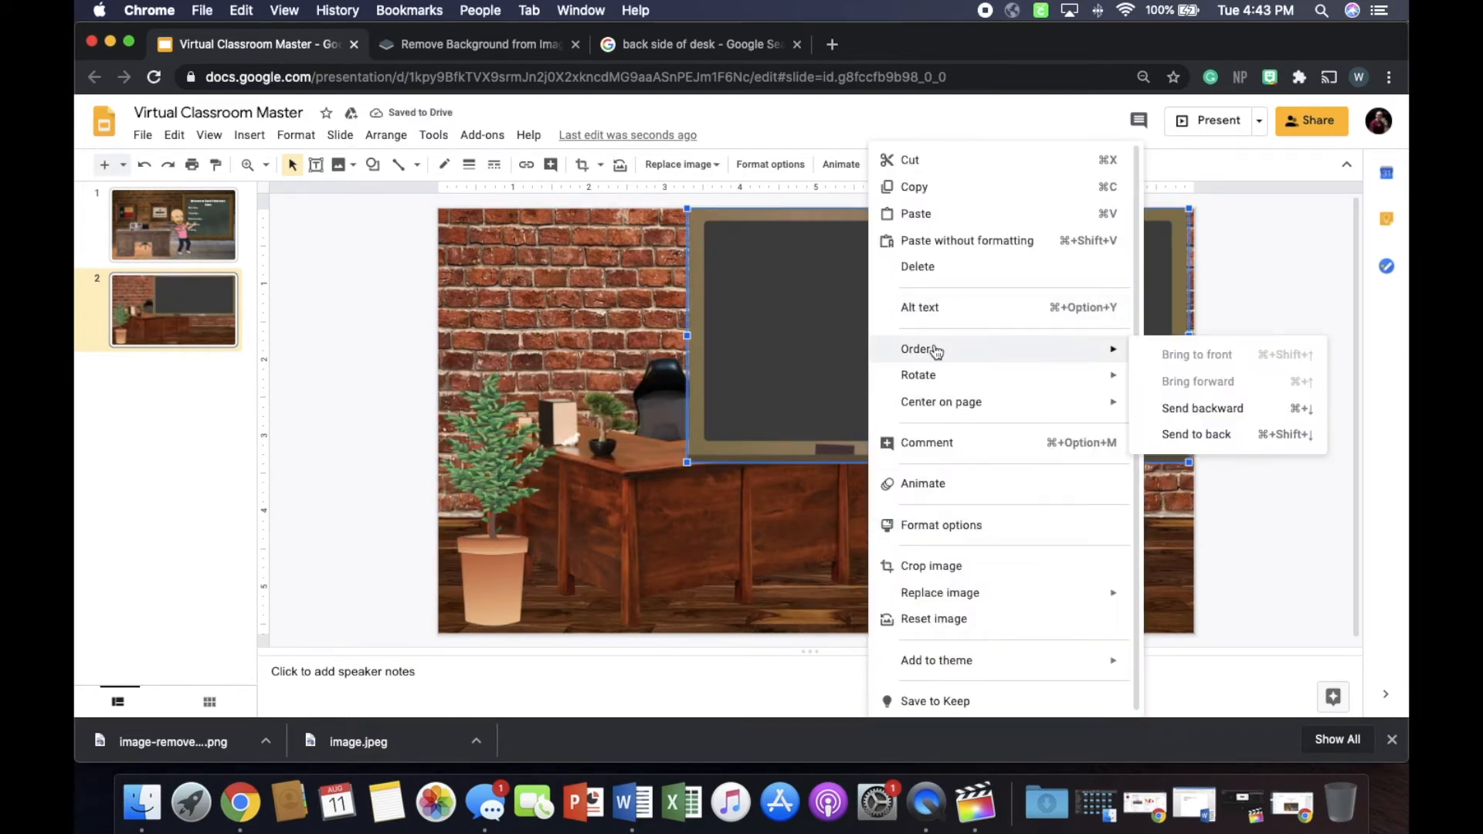
click(1207, 437)
click(1041, 549)
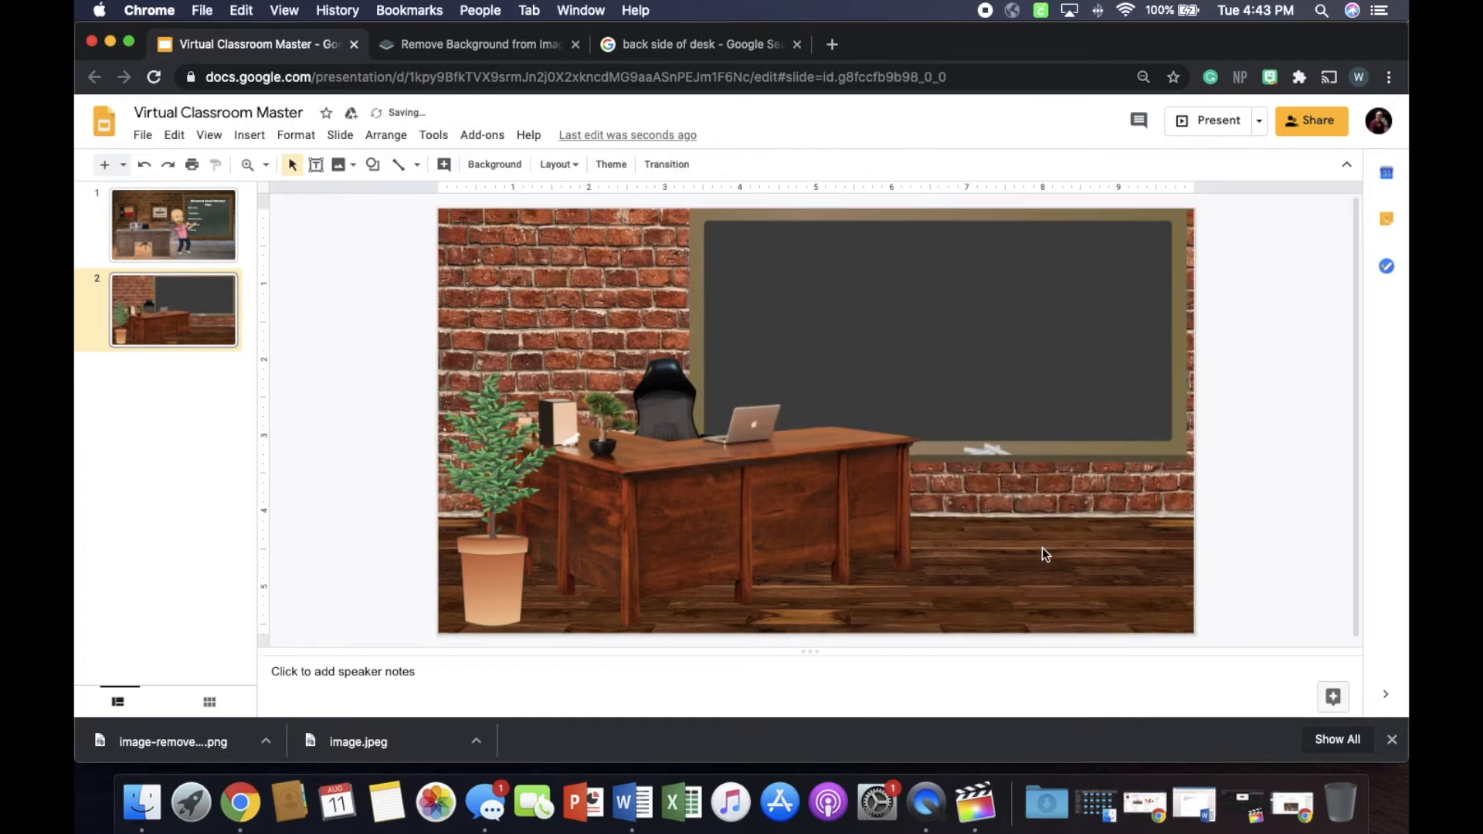
Shrink the chalkboard further and center it on the brick wall above and to the right of the desk.
click(1035, 409)
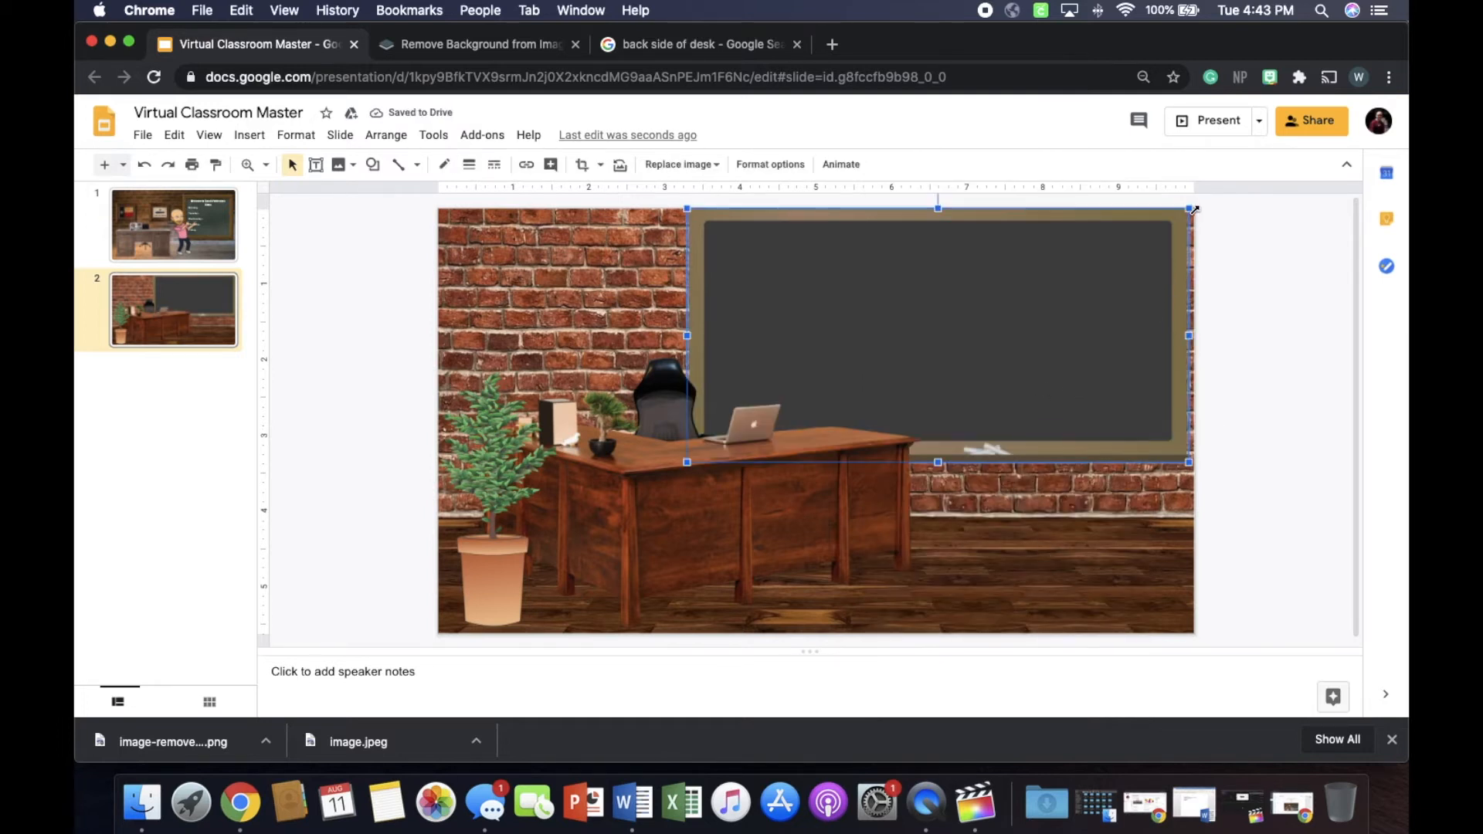
drag(1192, 207, 1093, 257)
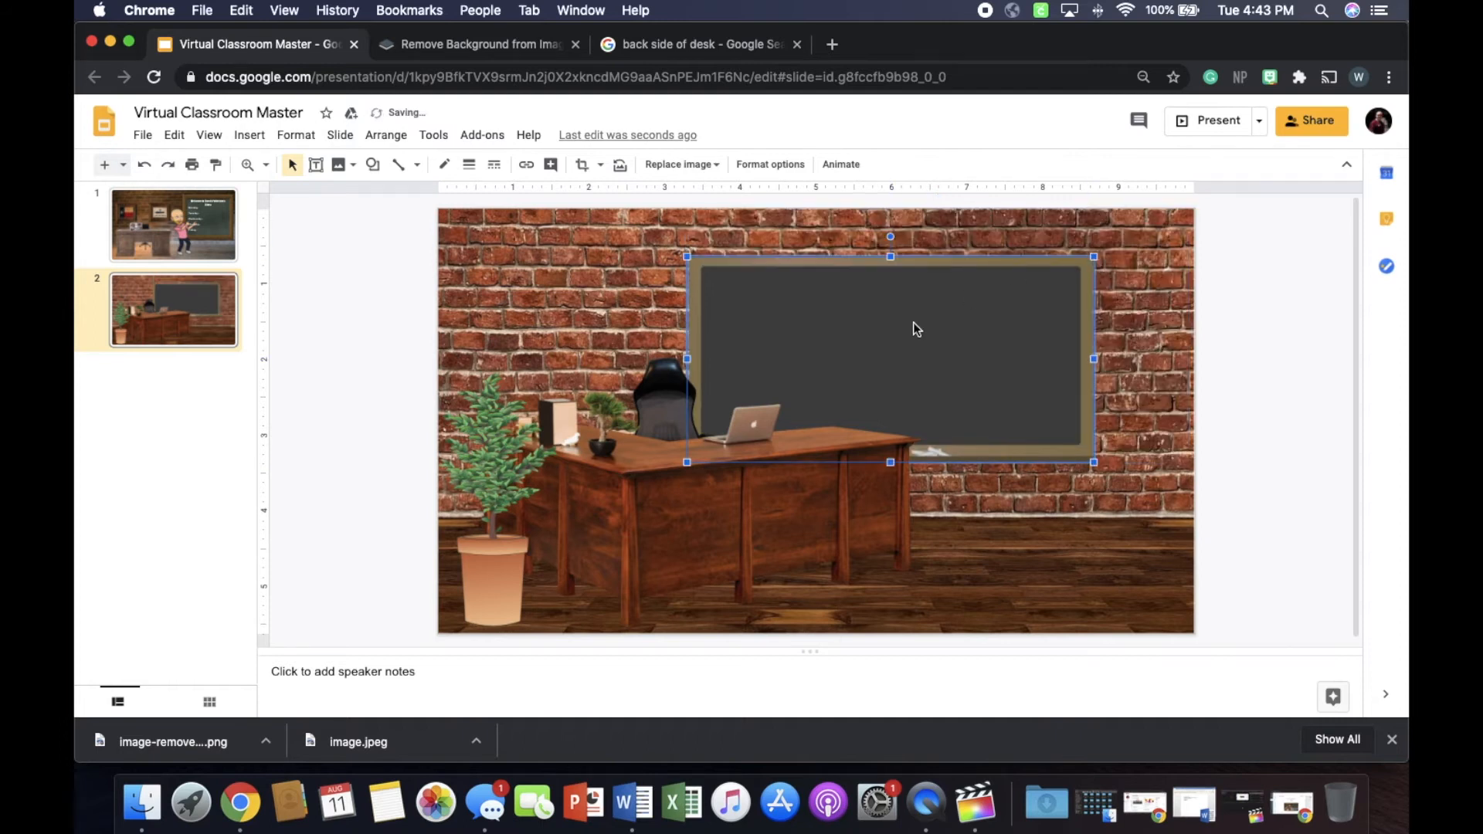
drag(985, 312, 984, 310)
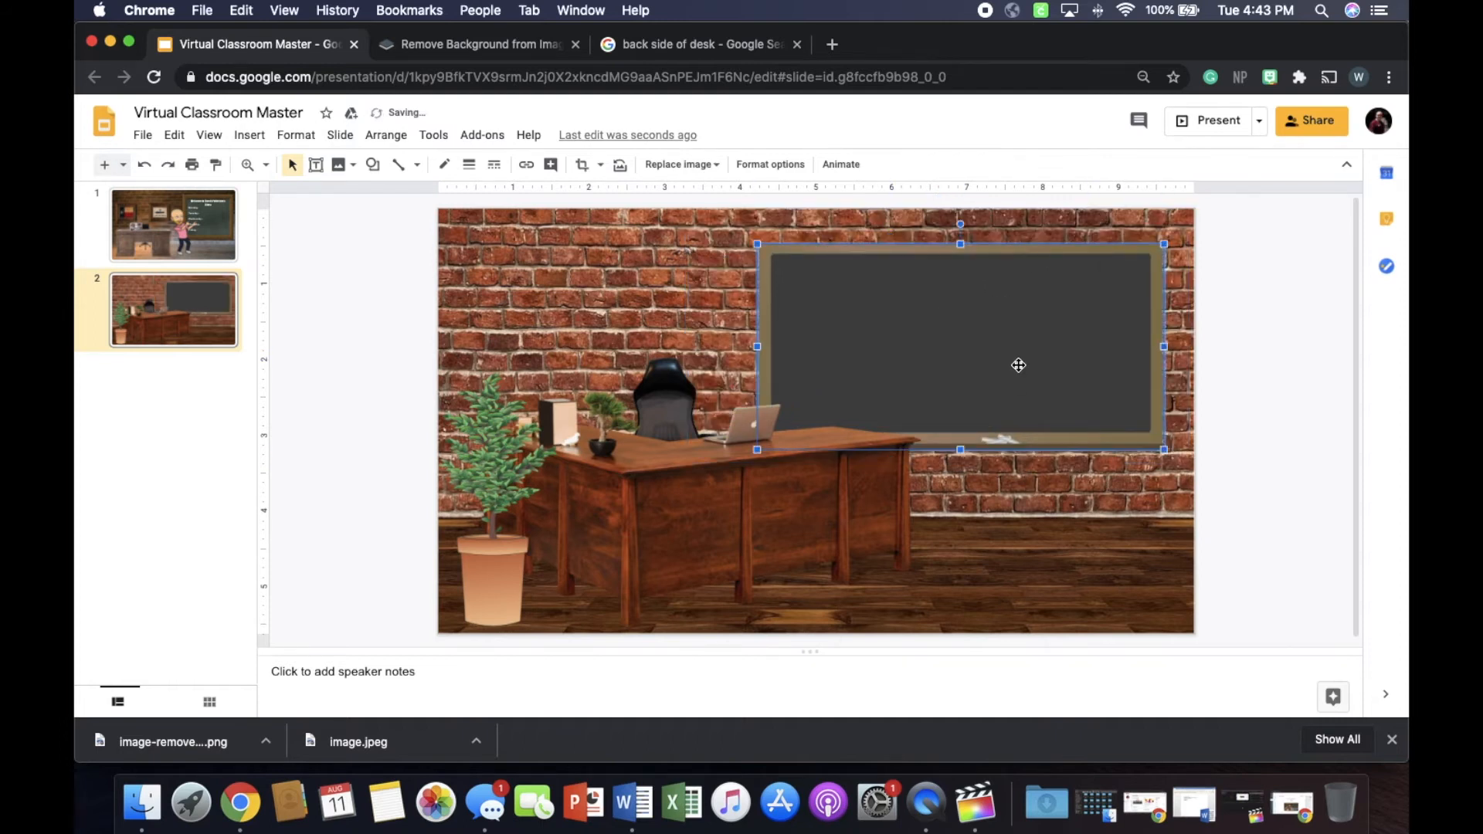
drag(1022, 364, 1027, 358)
click(1022, 531)
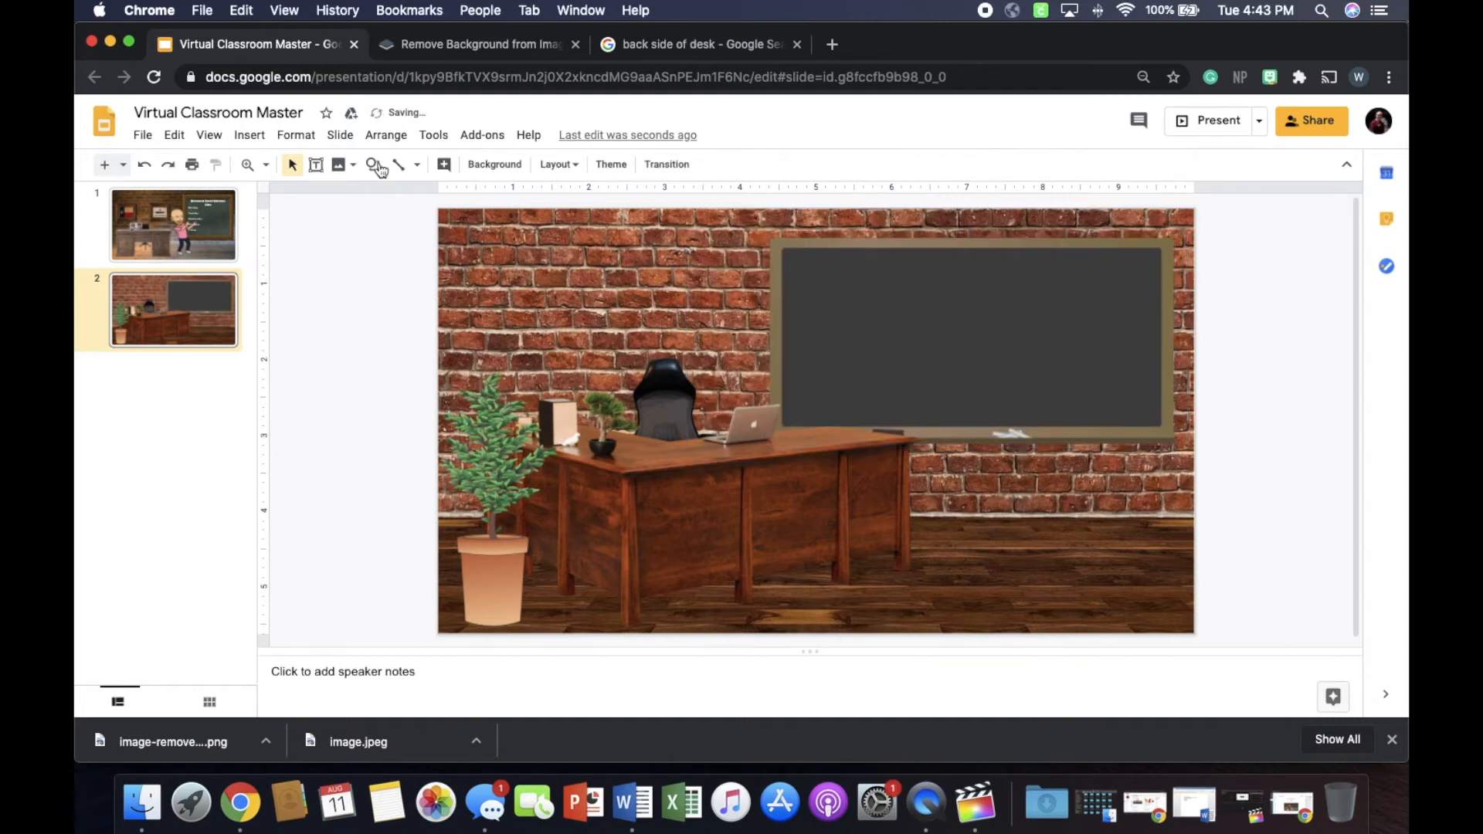
Draw a text box across the upper part of the chalkboard and compare with the chalkboard text on slide 1, returning to slide 2.
click(249, 137)
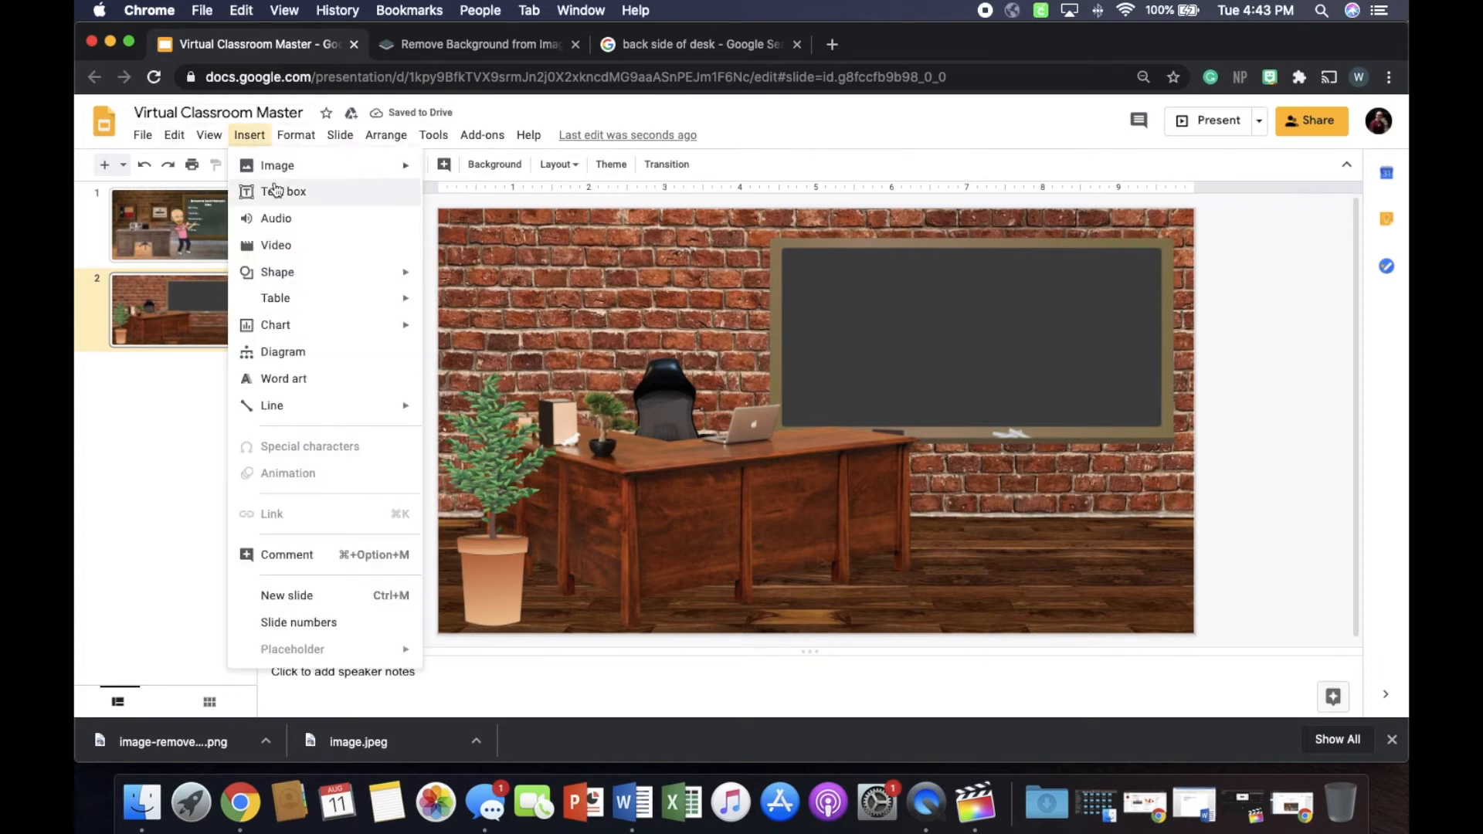
click(280, 192)
drag(798, 268, 1146, 301)
click(209, 226)
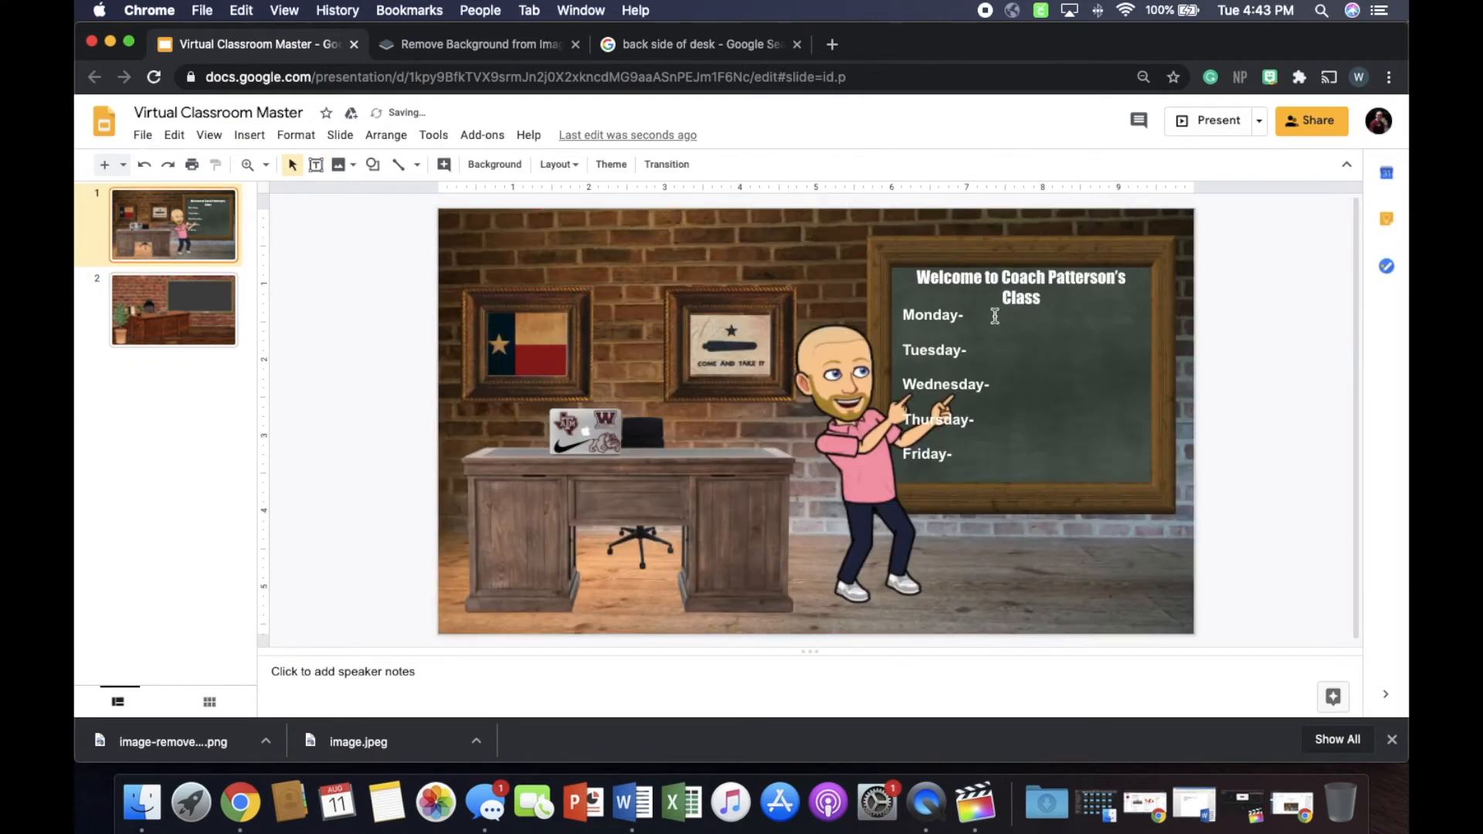
click(219, 303)
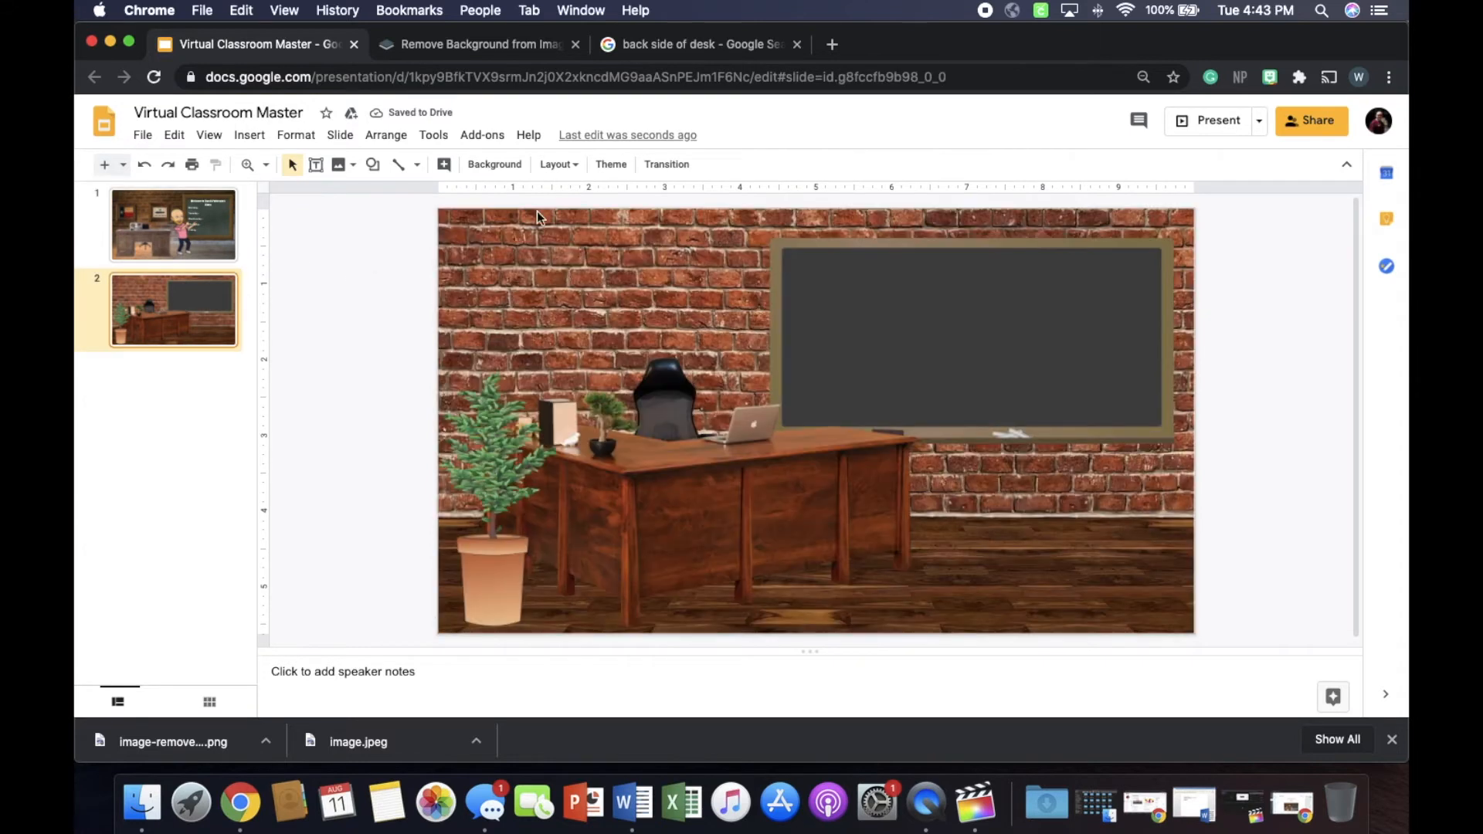